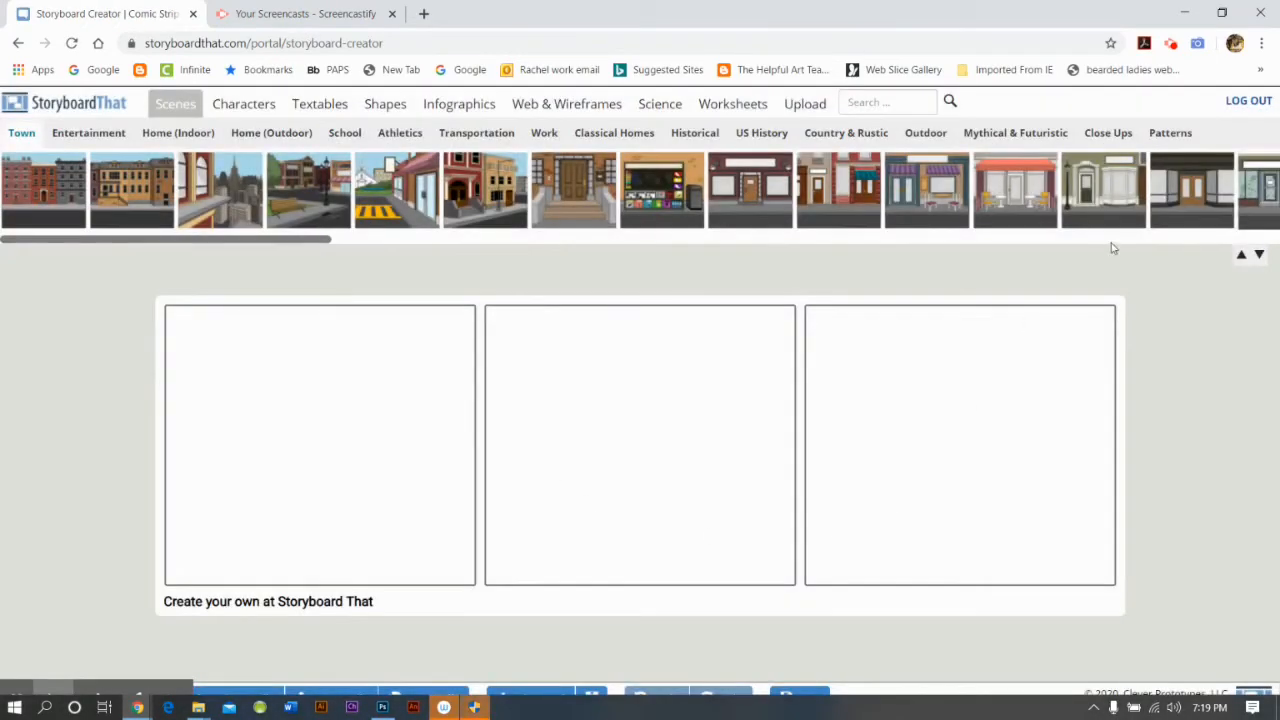
Restore the Storyboard Creator browser window to a smaller size and move it up so its lower controls are reachable.
left_click(1222, 13)
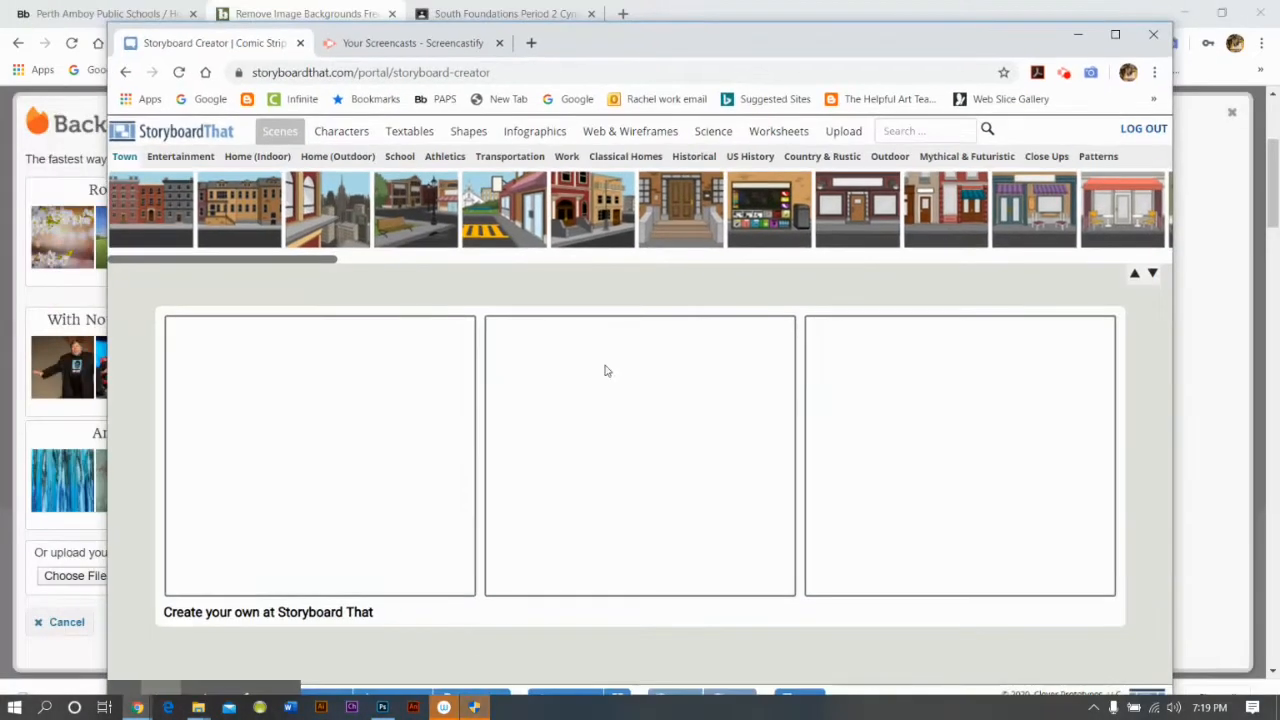
left_click_drag(990, 43, 938, 1)
left_click(1222, 13)
left_click_drag(107, 25, 152, 65)
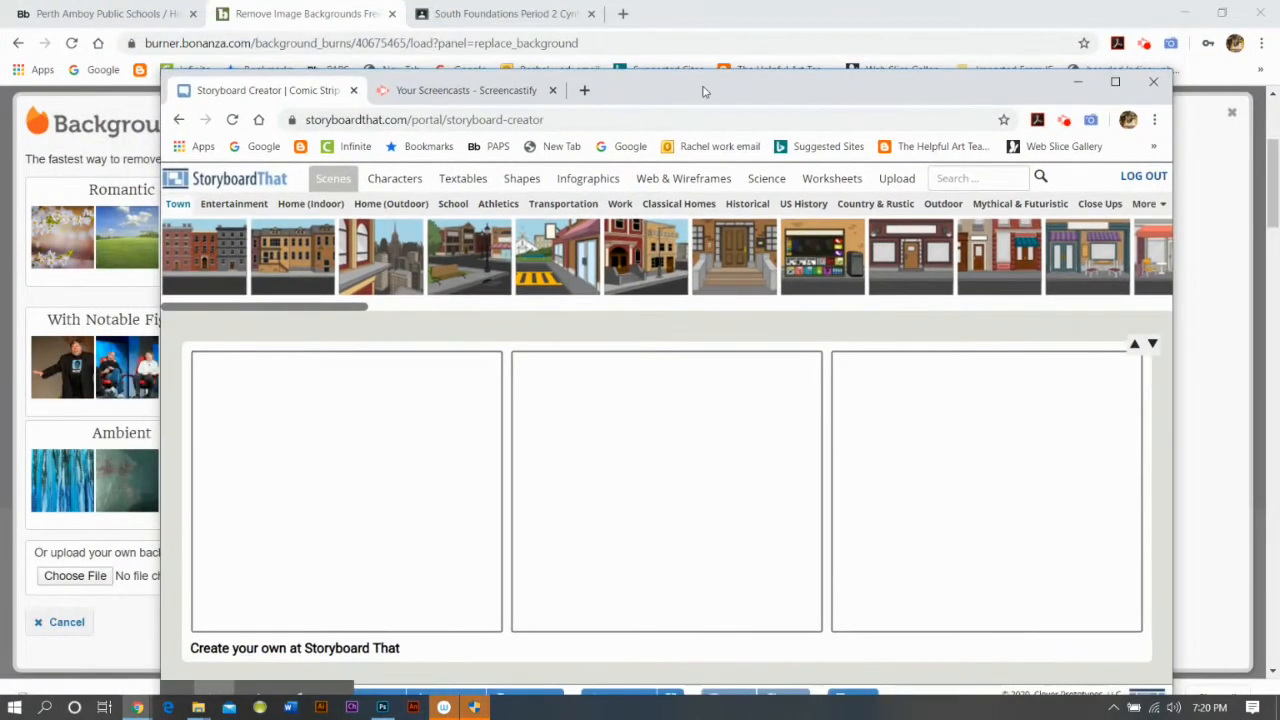
left_click_drag(703, 89, 680, 31)
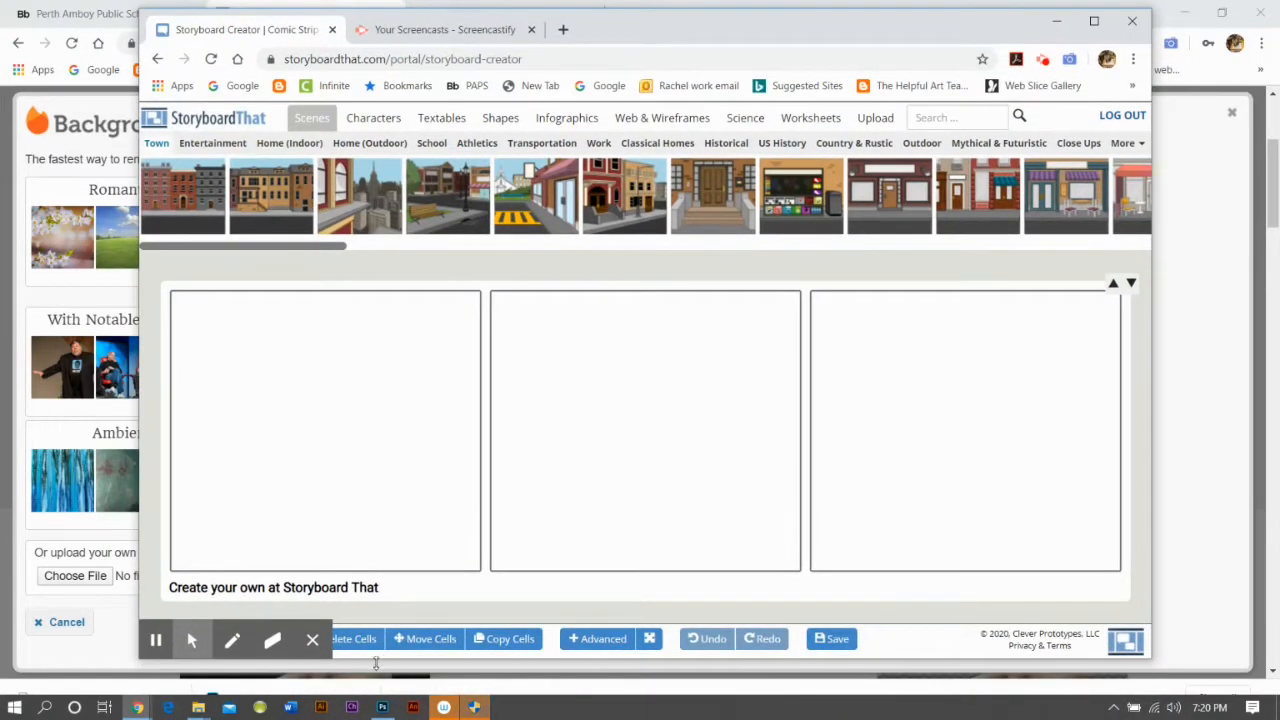
left_click(311, 641)
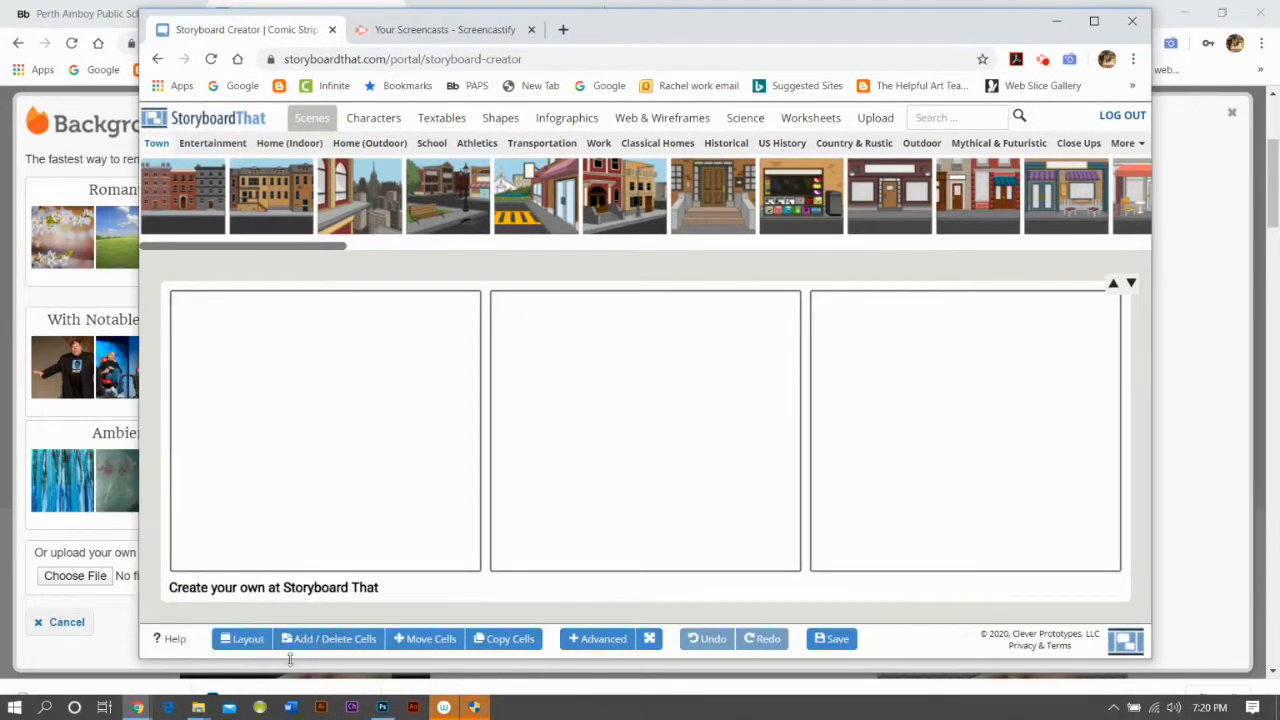
Change the storyboard's cell count to a 3 x 2 grid.
left_click(325, 638)
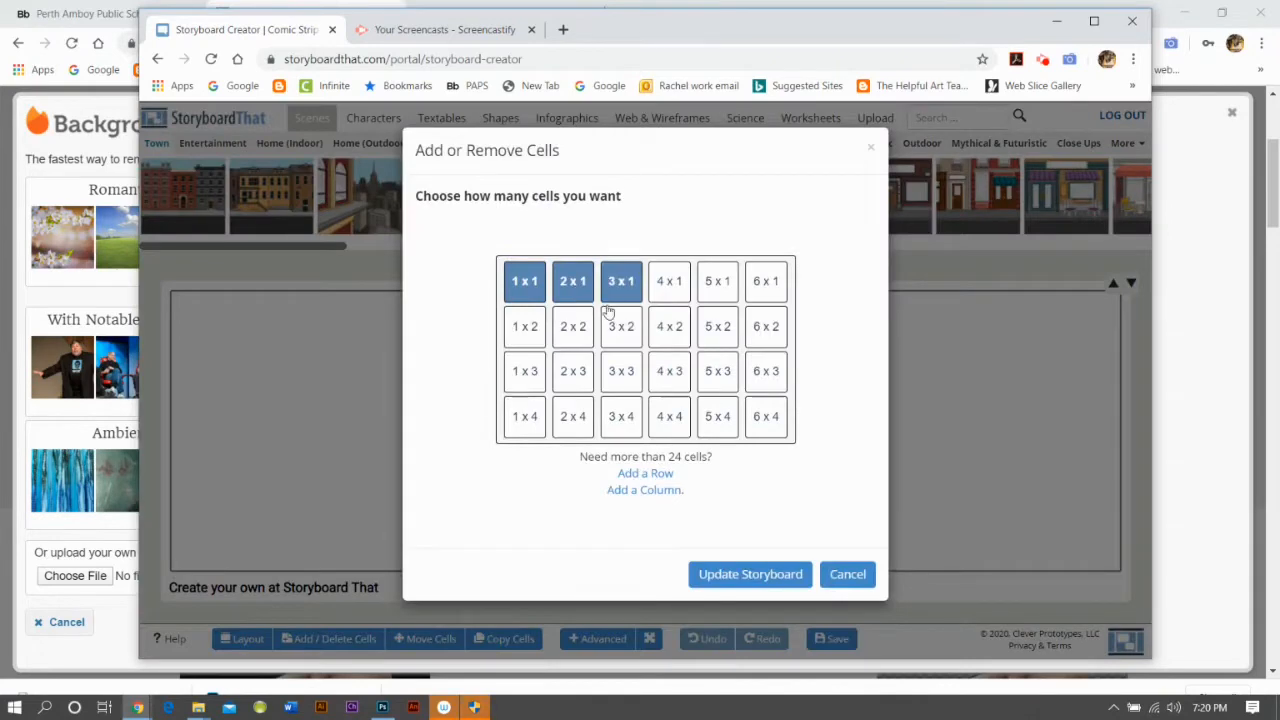
left_click(614, 323)
left_click(762, 575)
scroll(770, 520, "down", 3)
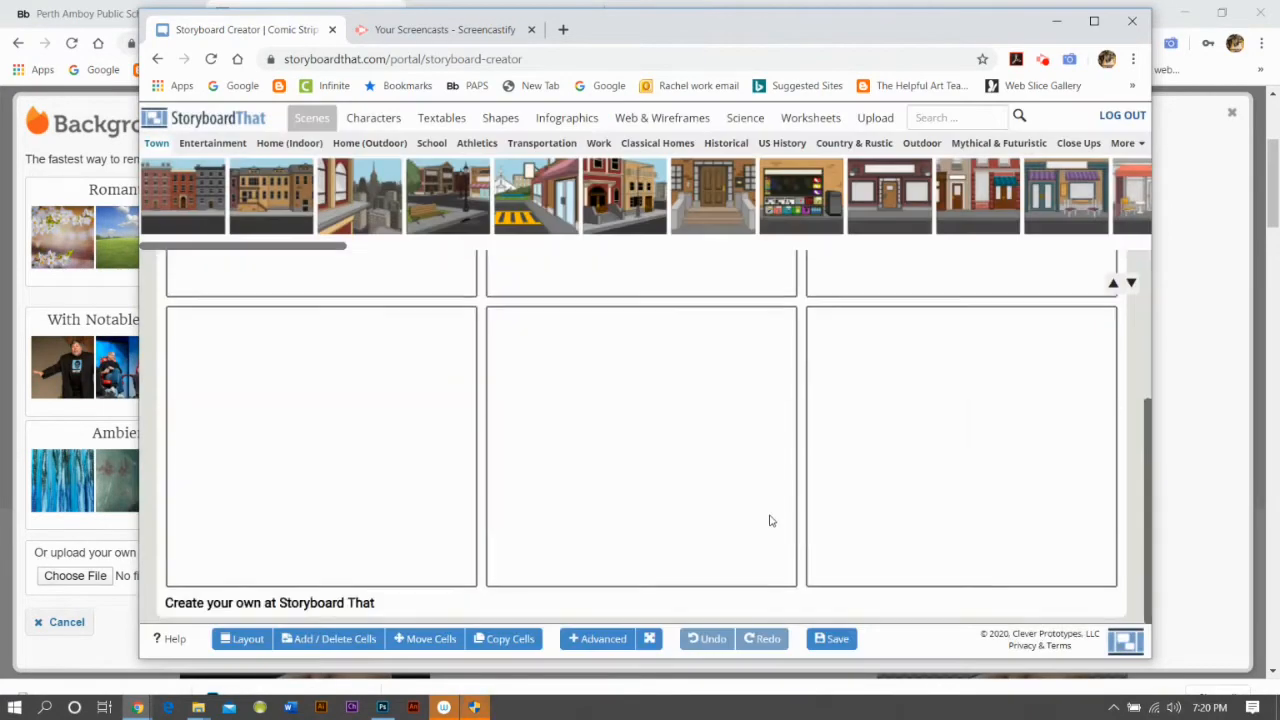
scroll(770, 520, "up", 3)
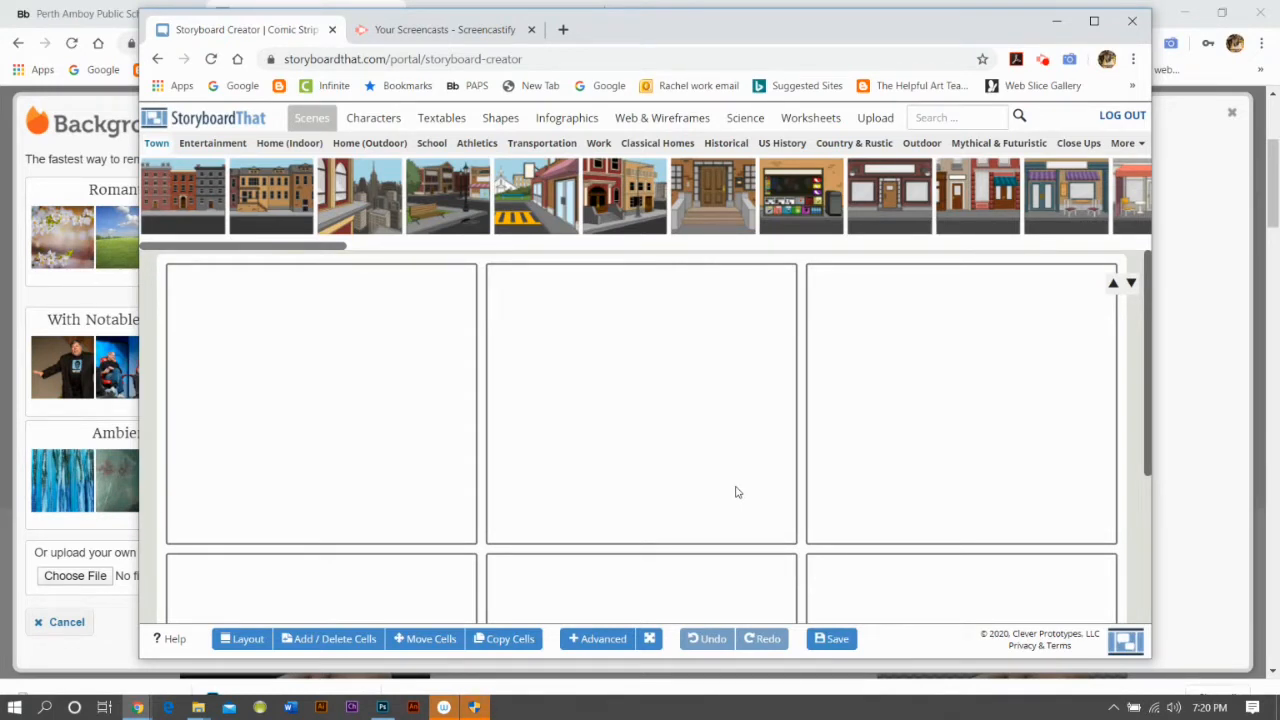
Bring up the Upload Your Images dialog for adding custom pictures to the storyboard.
left_click(307, 408)
left_click(1145, 145)
left_click(876, 118)
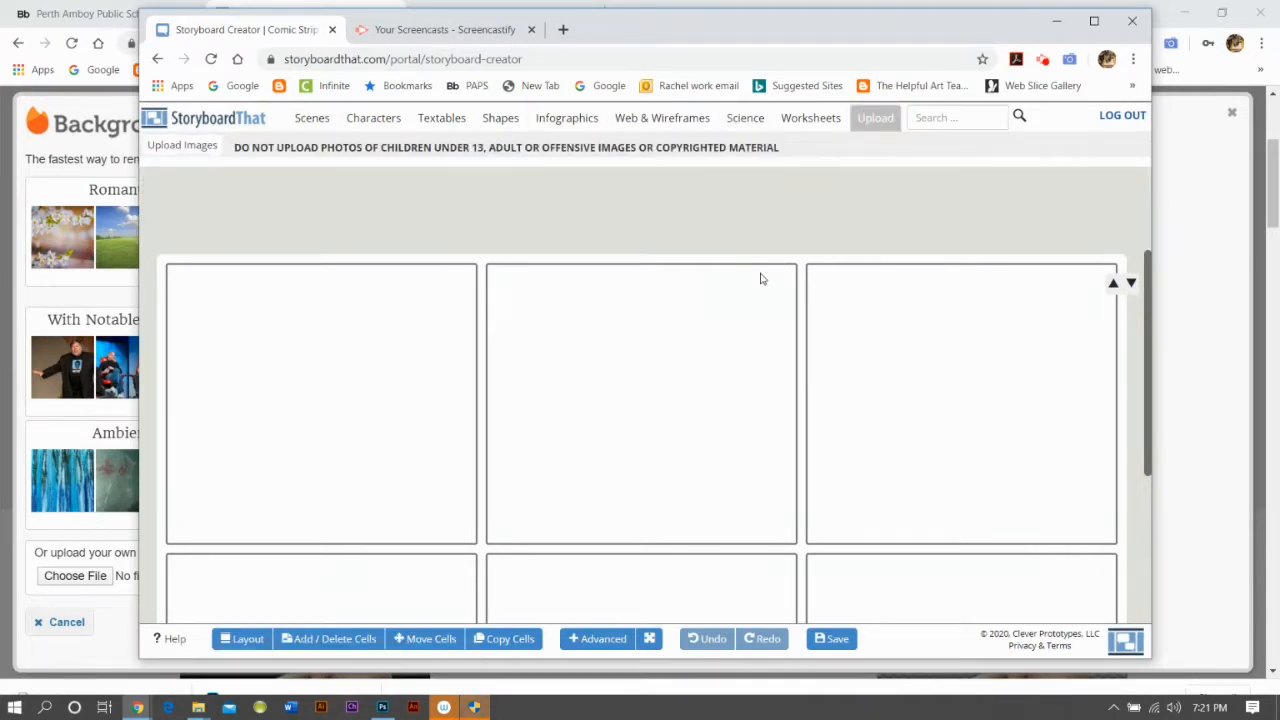
left_click(183, 145)
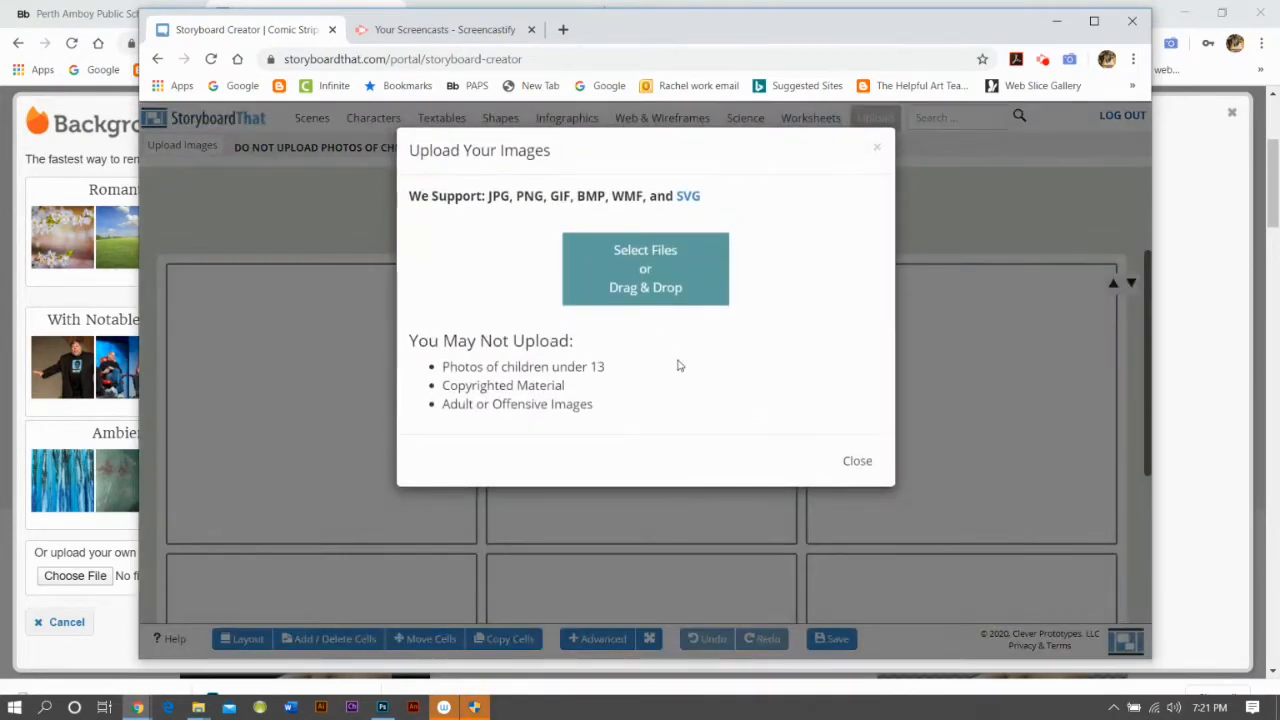
Try to upload the Biome Drawing JPG from the Downloads folder.
left_click(669, 287)
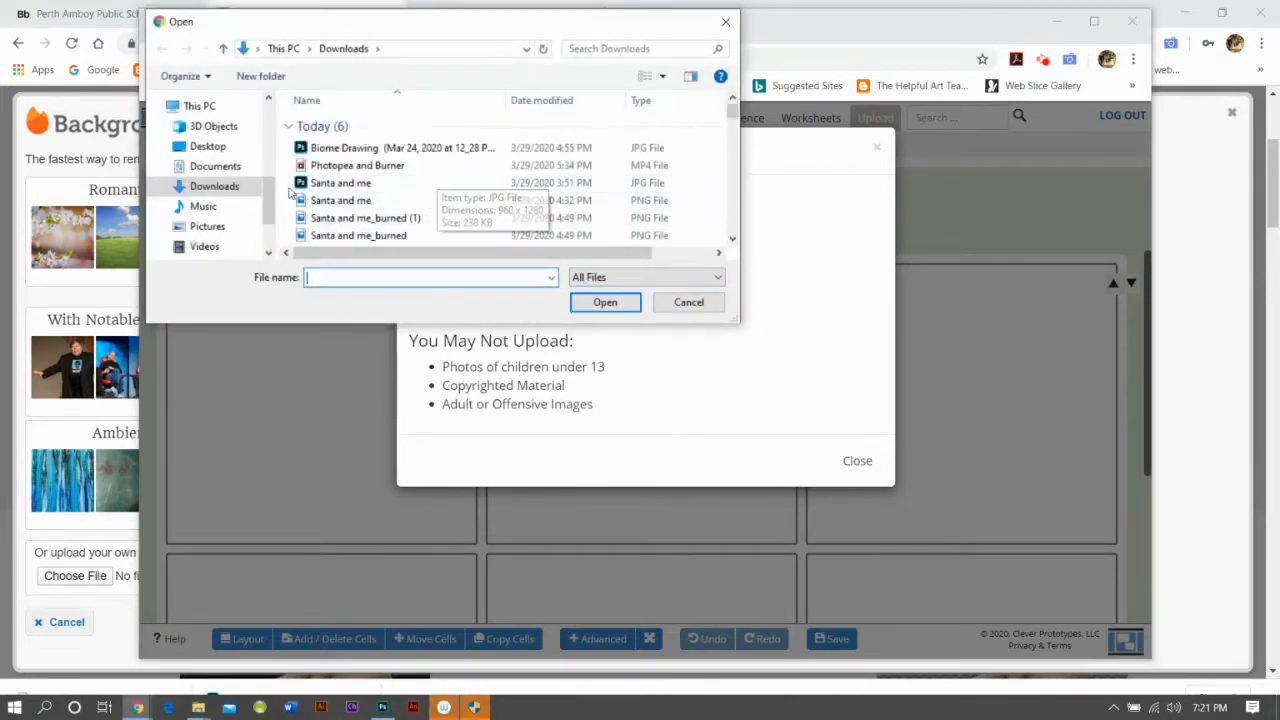
left_click(352, 148)
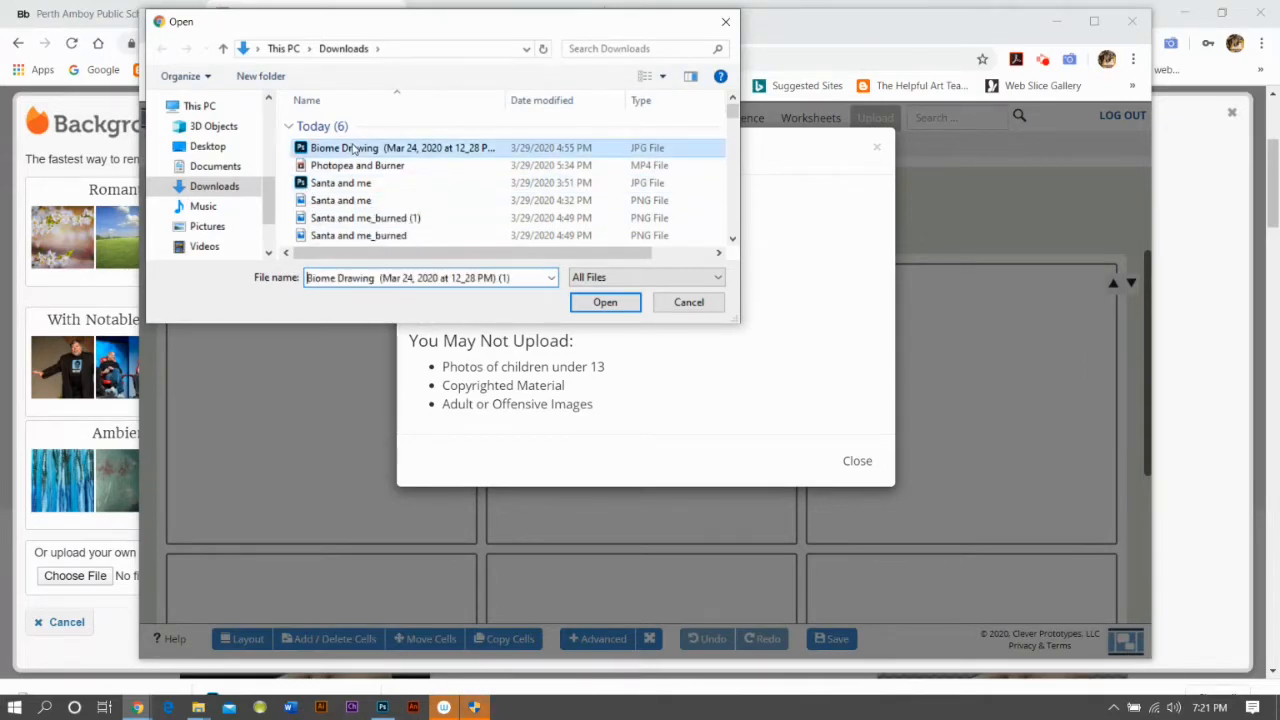
left_click(603, 302)
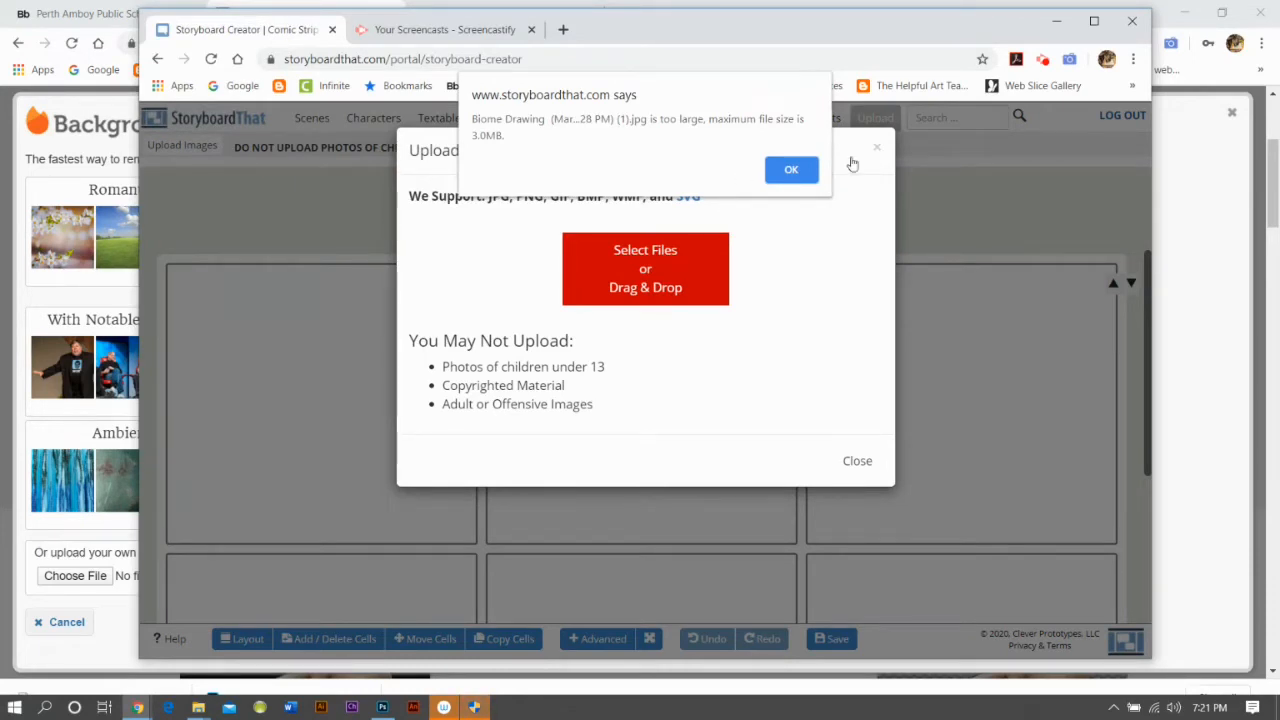
left_click(791, 171)
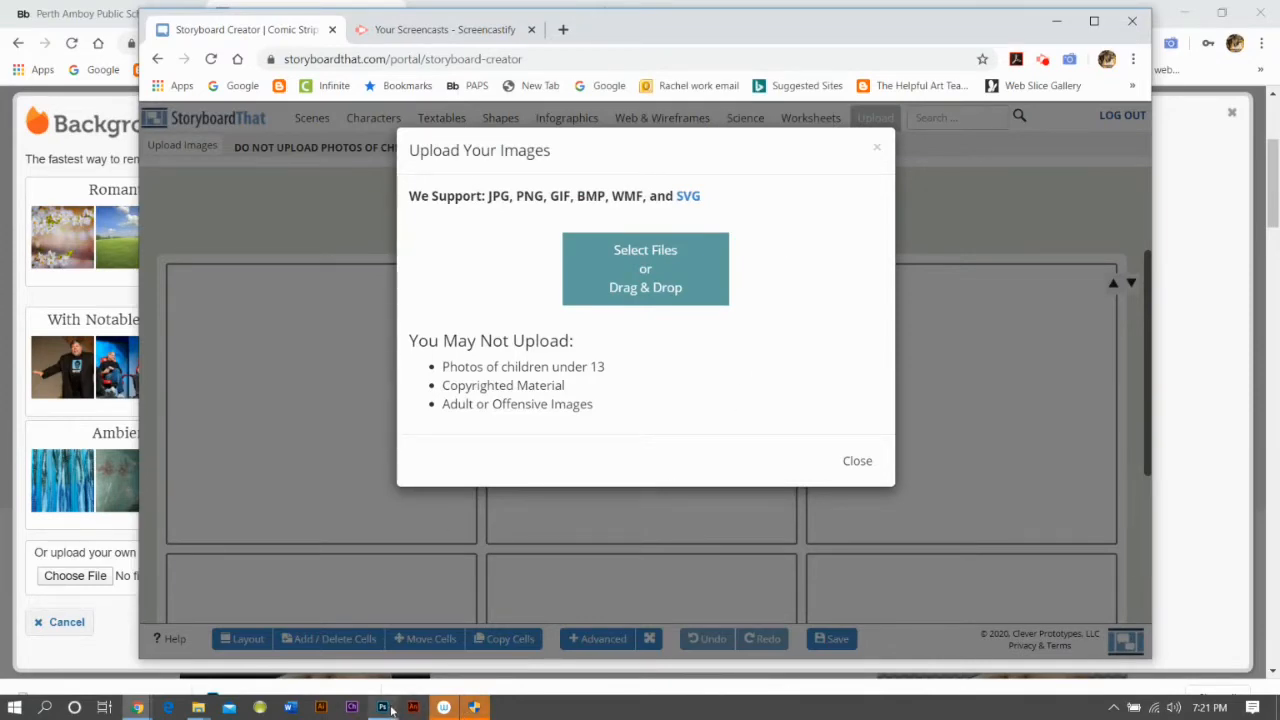
Switch to the Background Burner browser window, search Google for photopea and open the Photopea online editor.
mouse_move(388, 710)
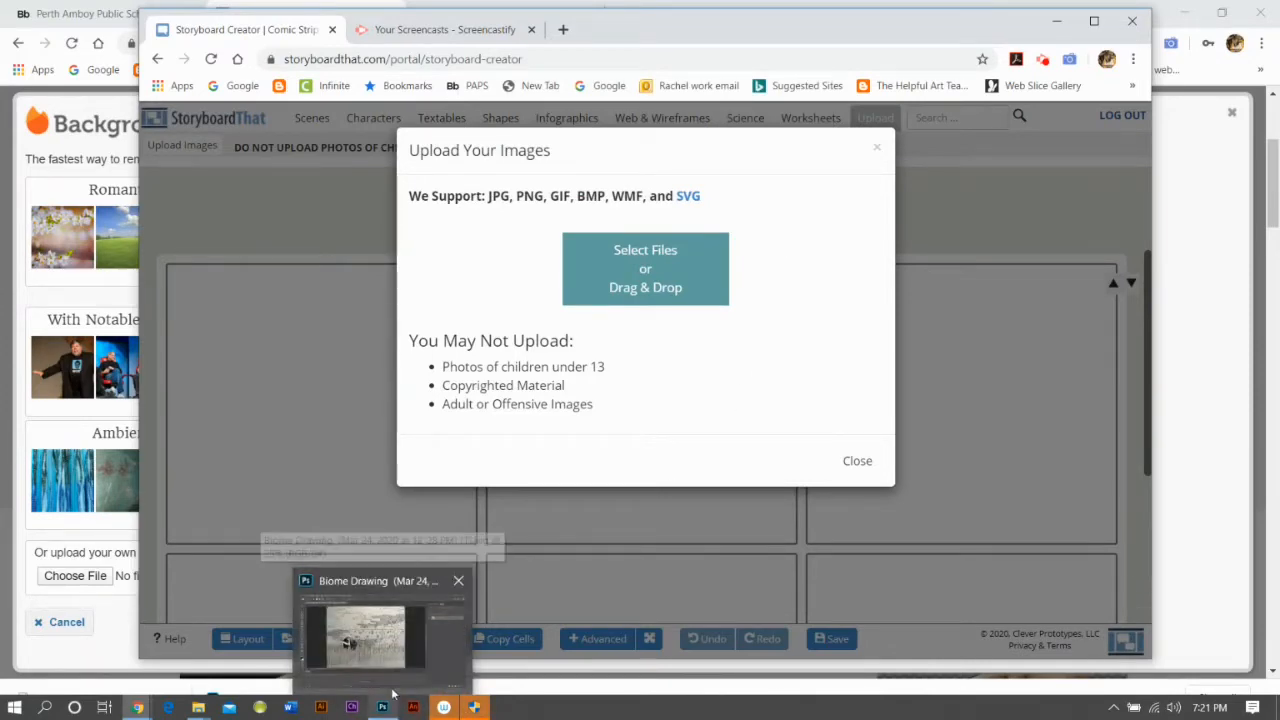
left_click(365, 635)
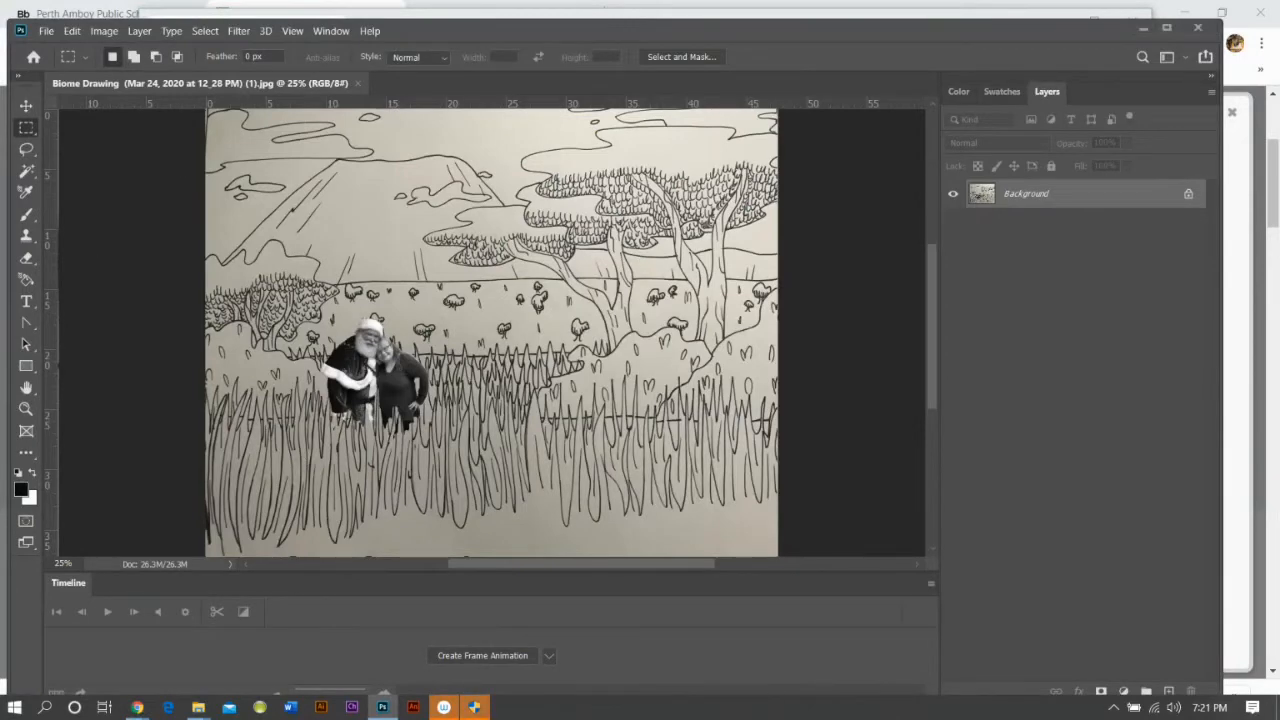
mouse_move(137, 707)
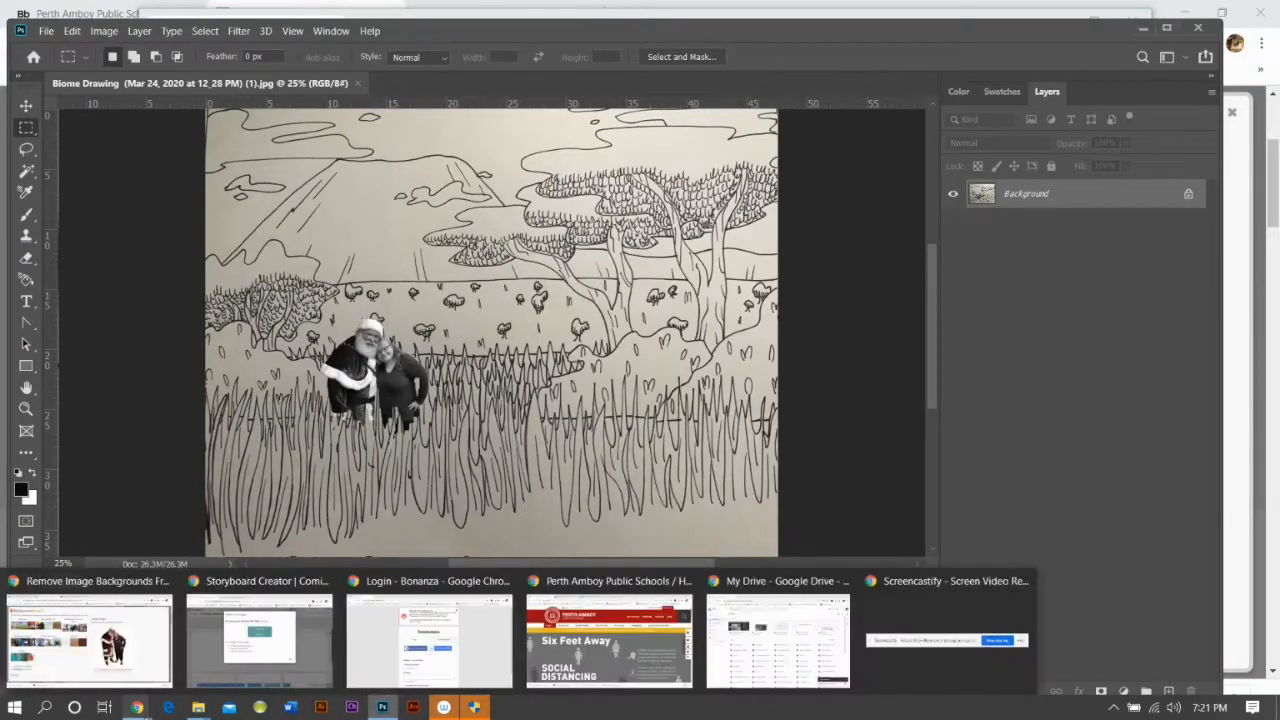
left_click(90, 640)
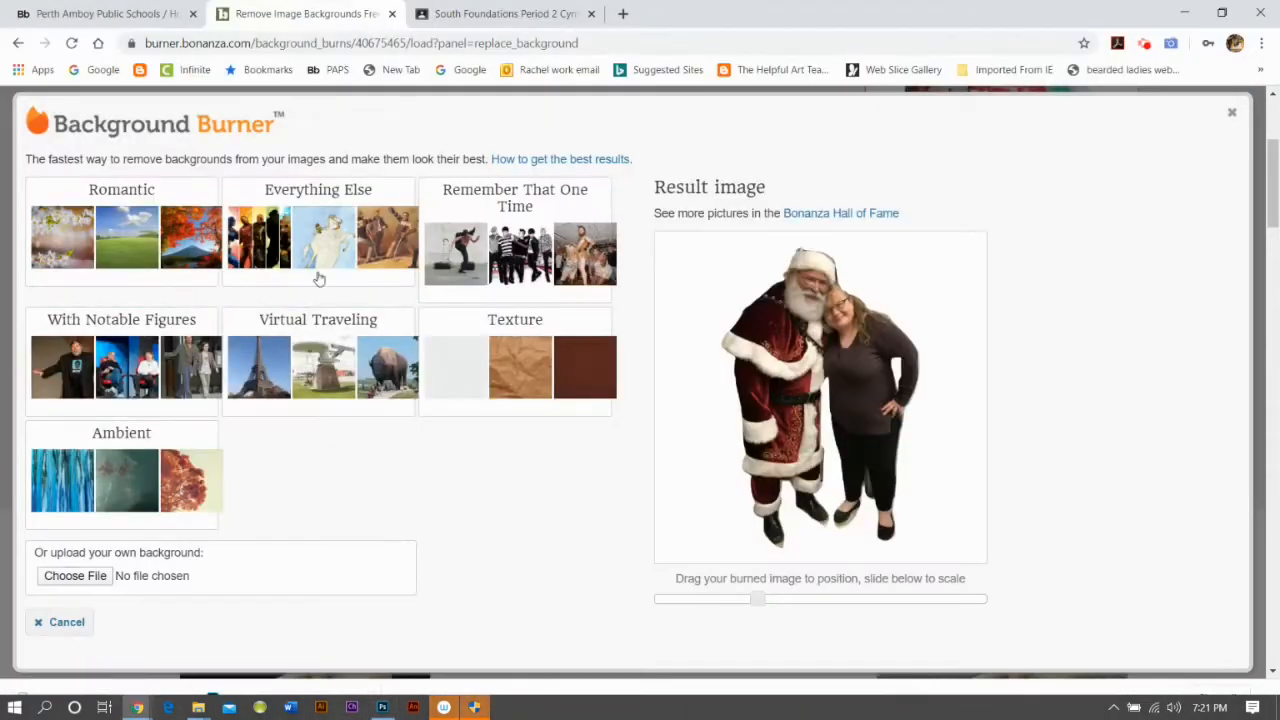
left_click(229, 48)
type("photopea")
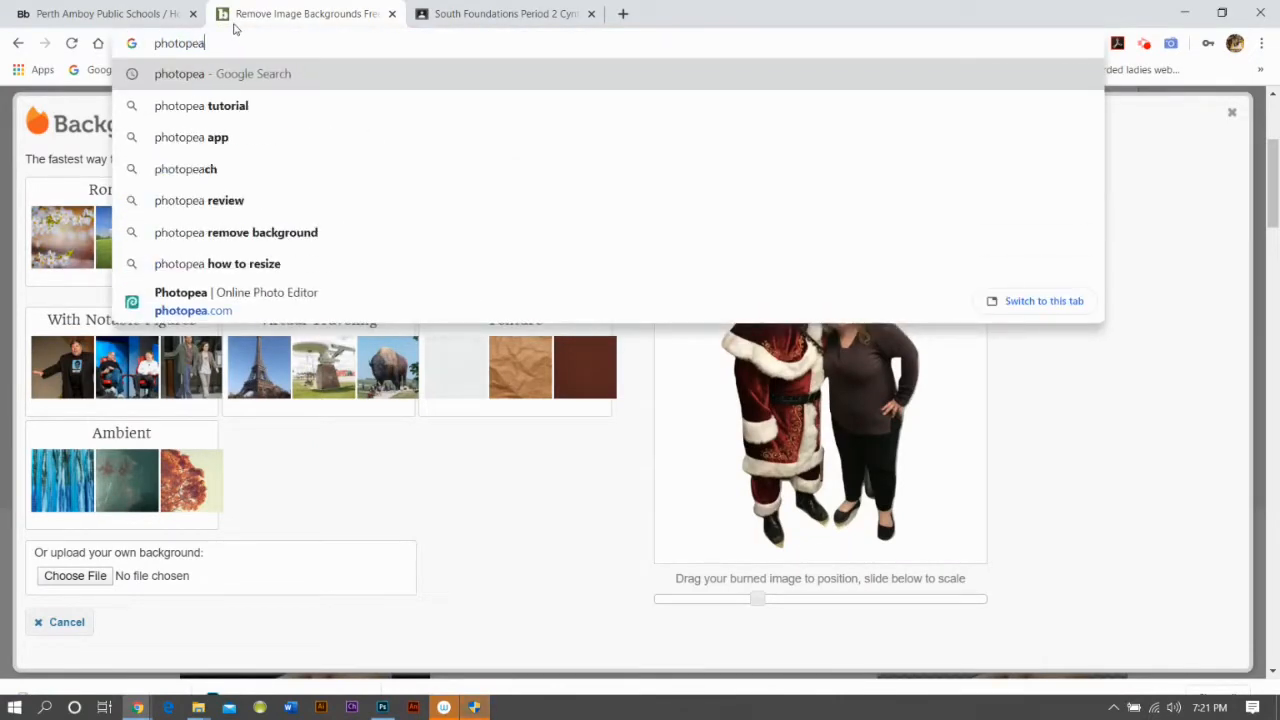
key("Return")
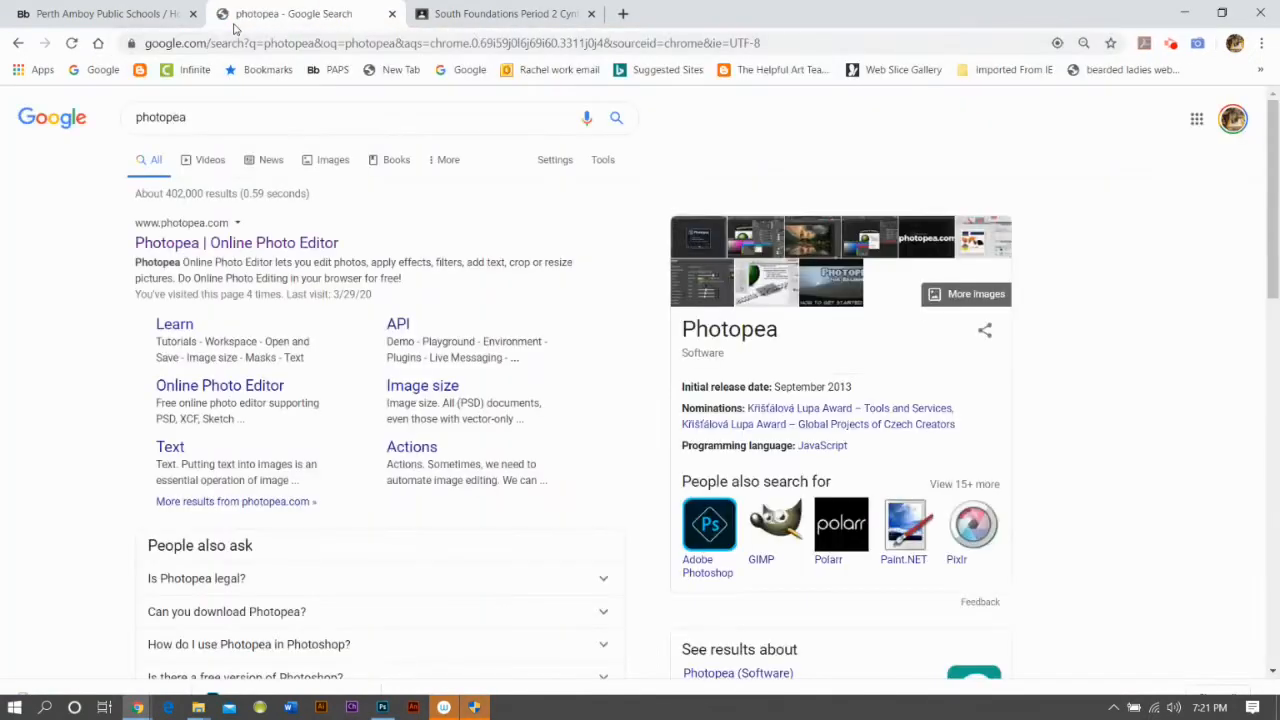
left_click(237, 243)
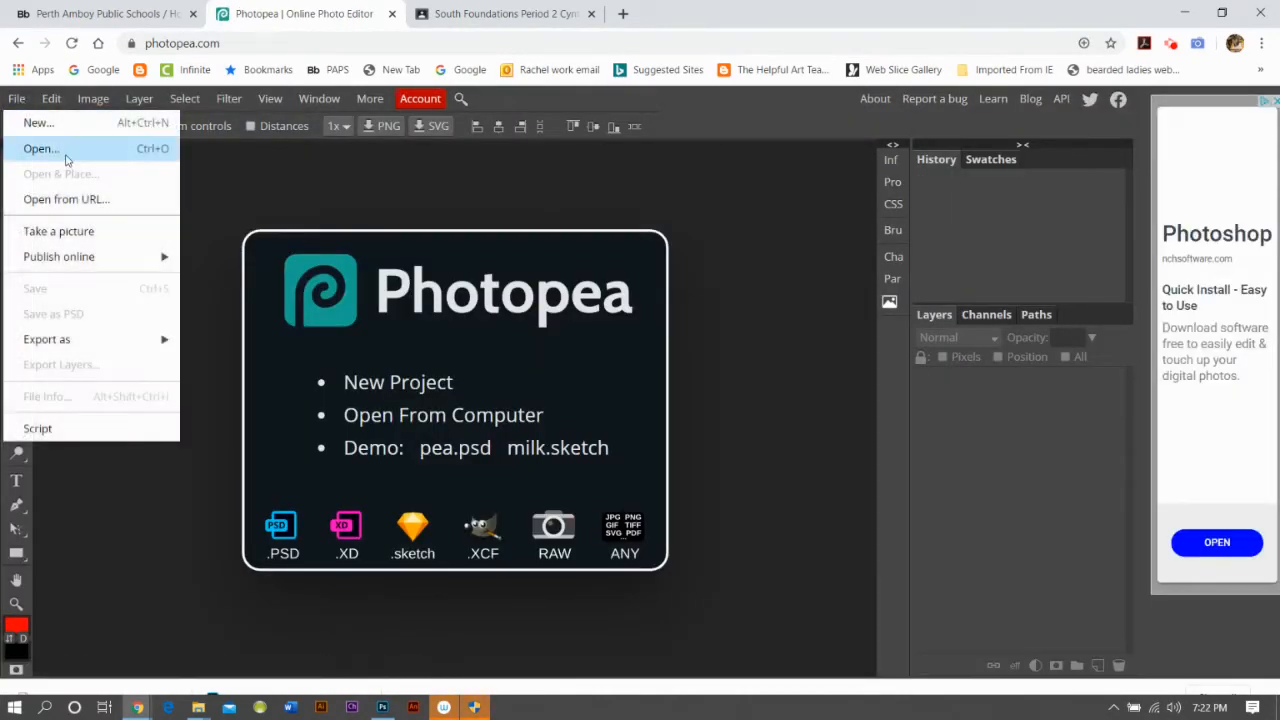
Open the Biome Drawing JPG from the Downloads folder in Photopea.
left_click(66, 157)
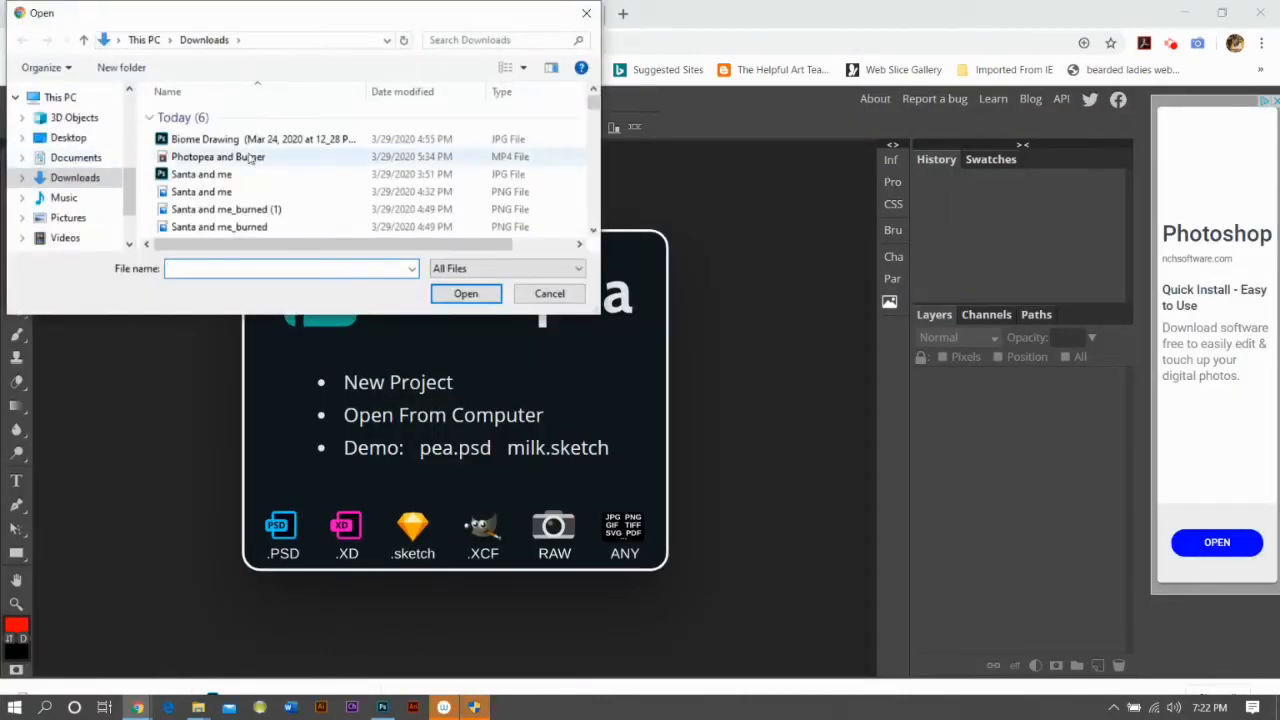
left_click(272, 140)
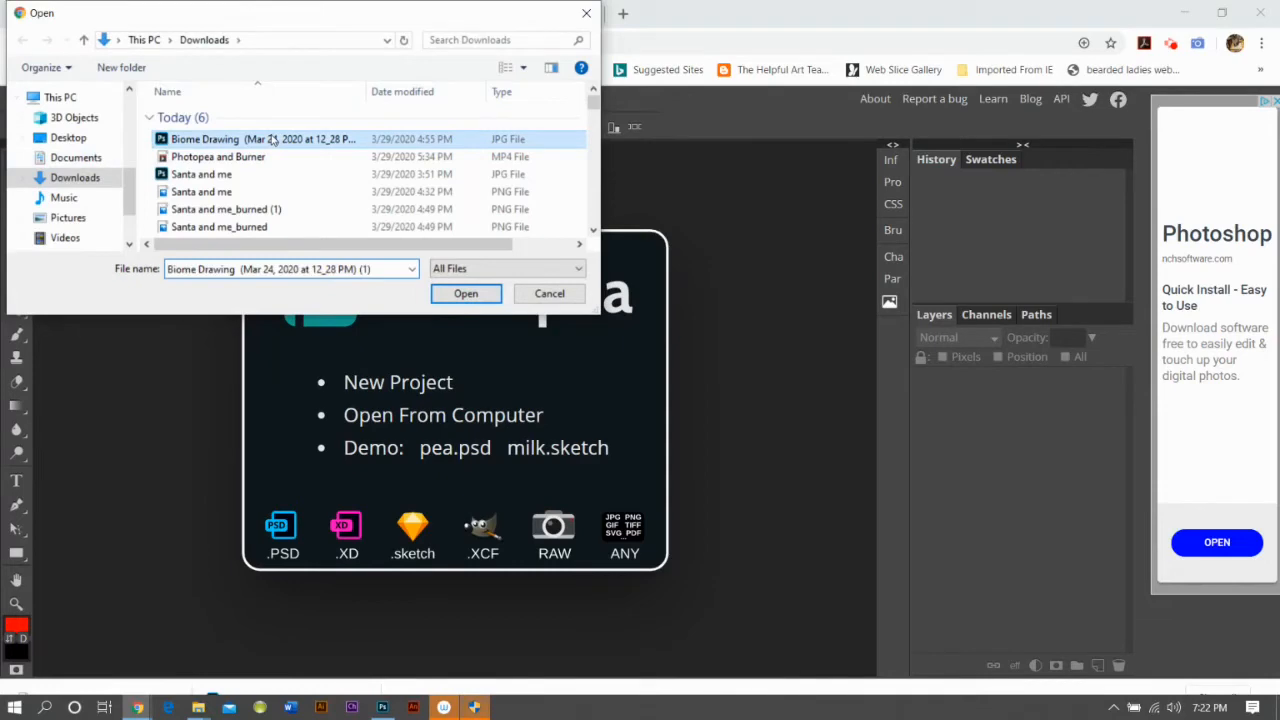
left_click(458, 293)
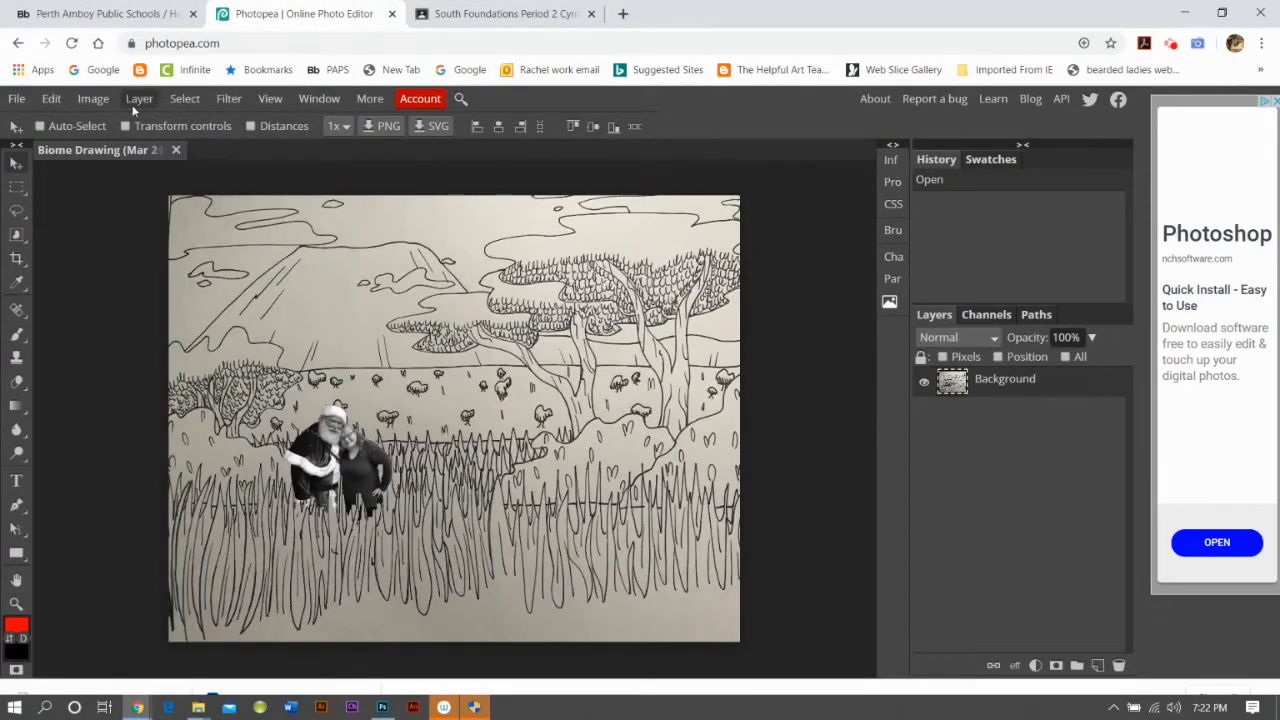
Resize the drawing to a width of 5 inches with its proportions kept.
left_click(93, 98)
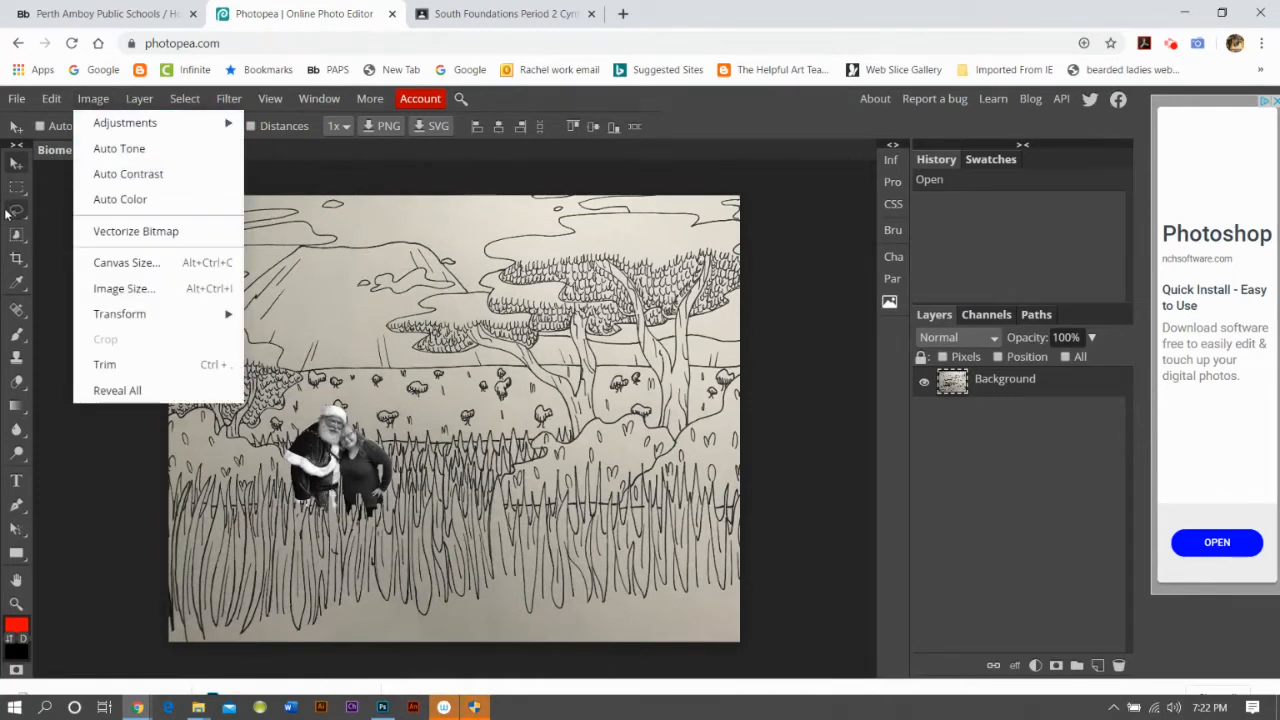
left_click(173, 290)
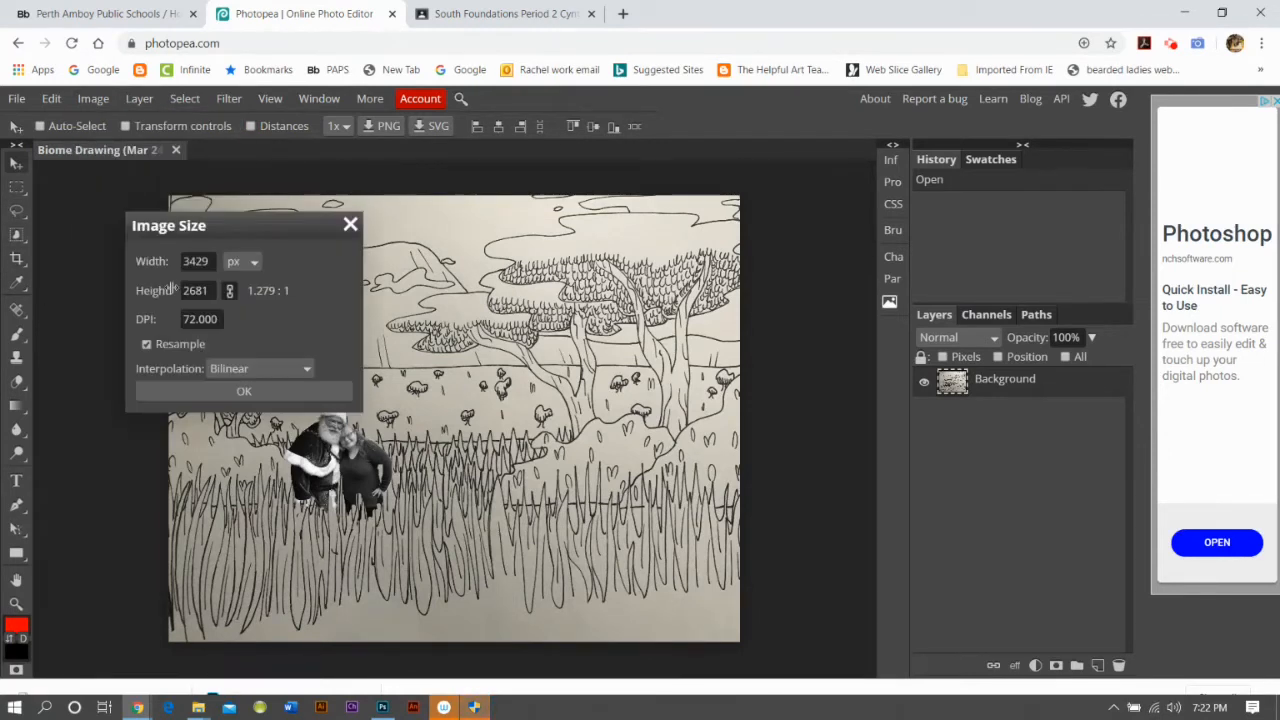
left_click(255, 263)
left_click(237, 318)
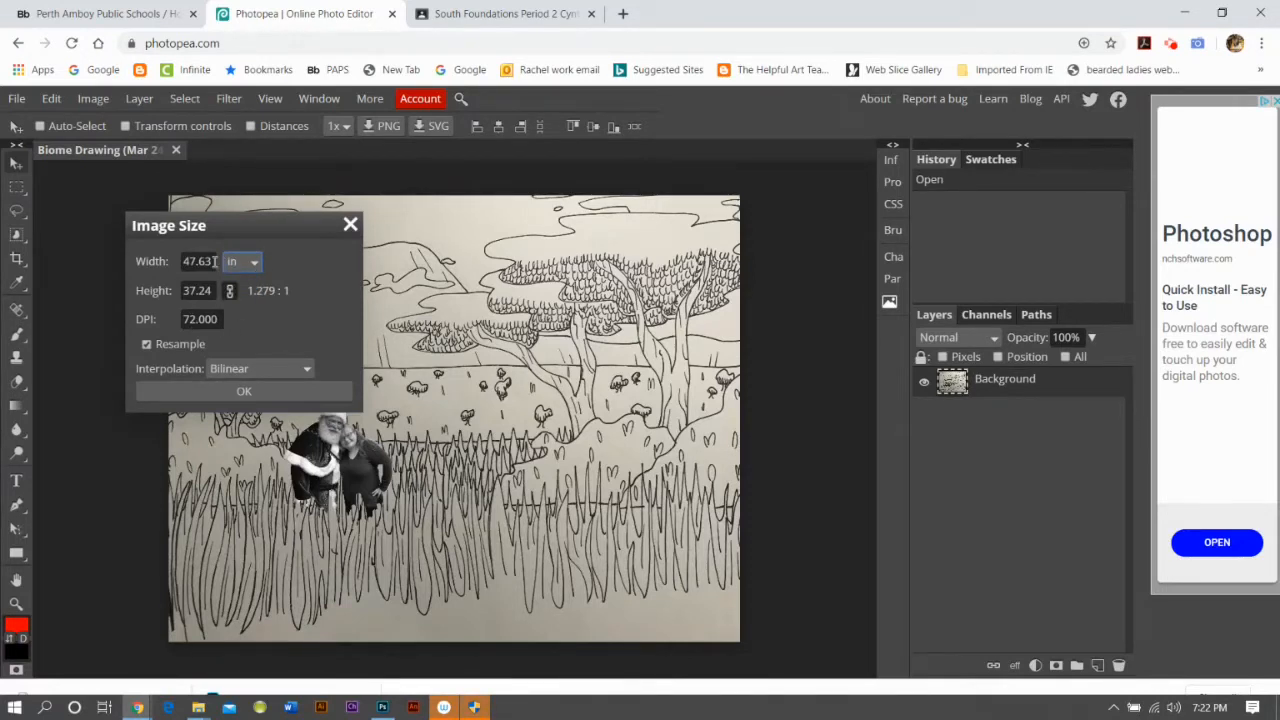
left_click_drag(213, 261, 166, 260)
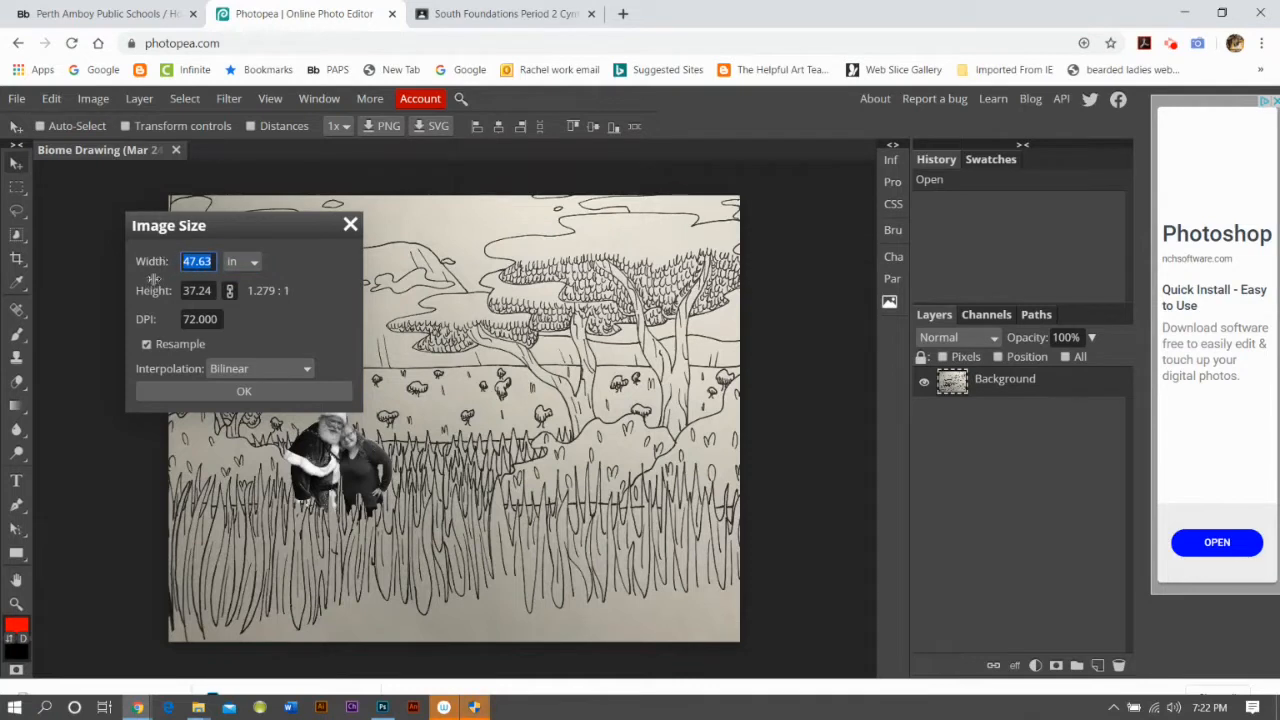
type("35")
left_click(230, 291)
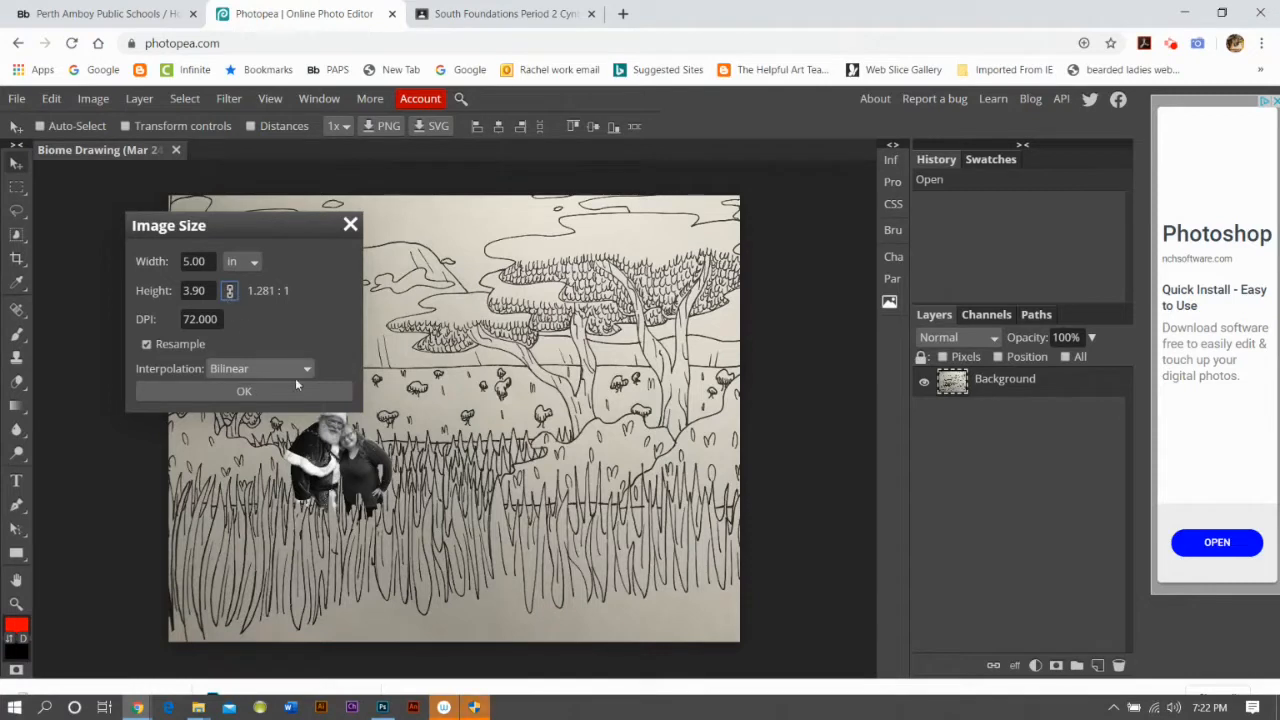
left_click(241, 393)
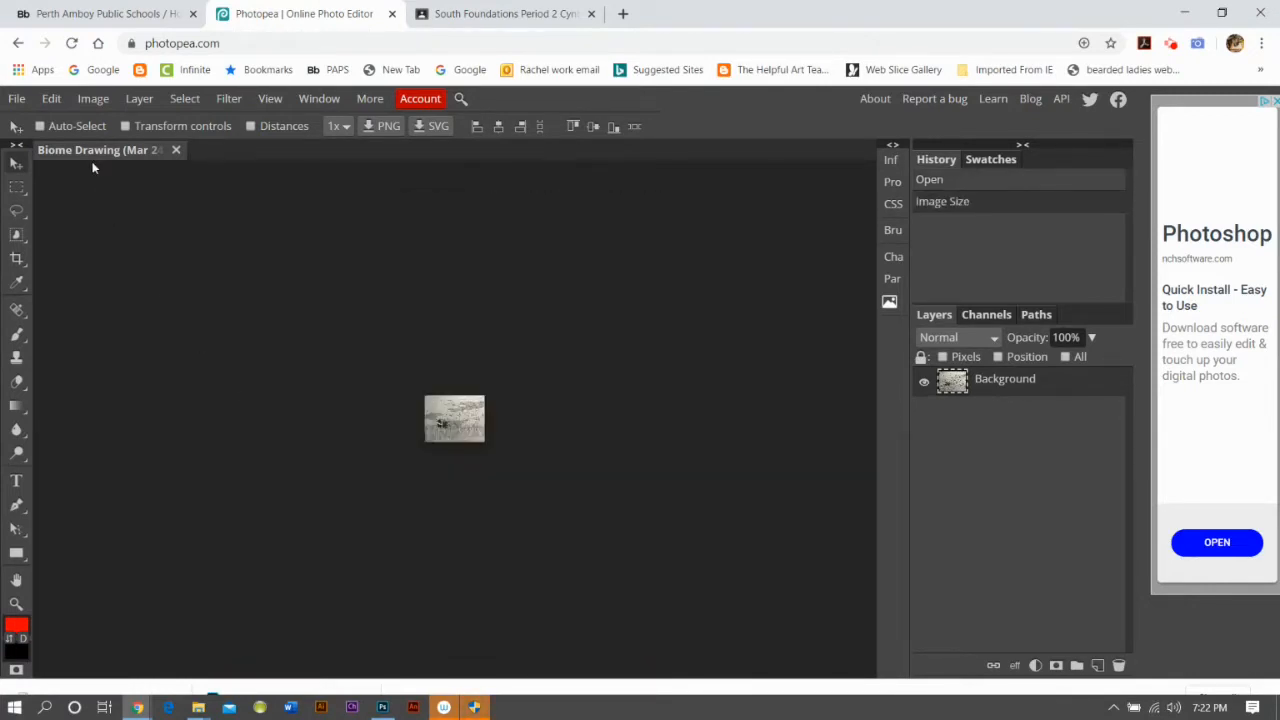
Export the resized drawing as a JPG at 70% quality and close the export dialog.
left_click(17, 98)
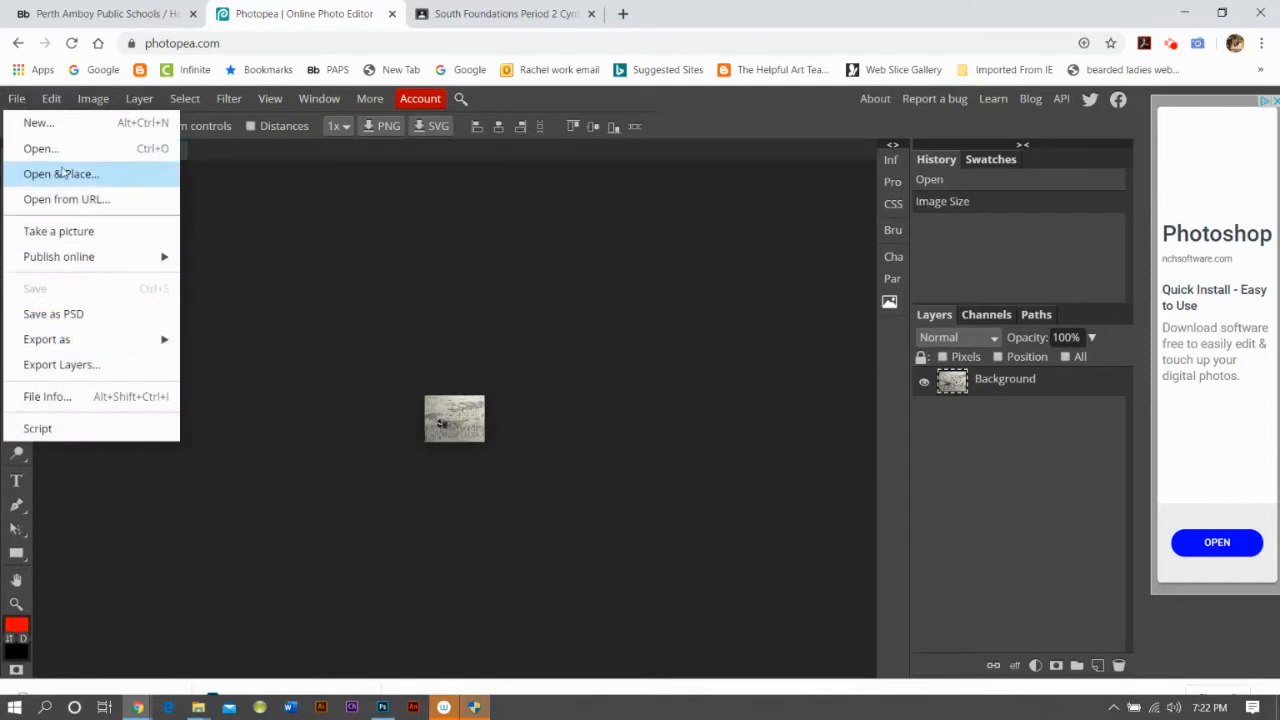
mouse_move(80, 337)
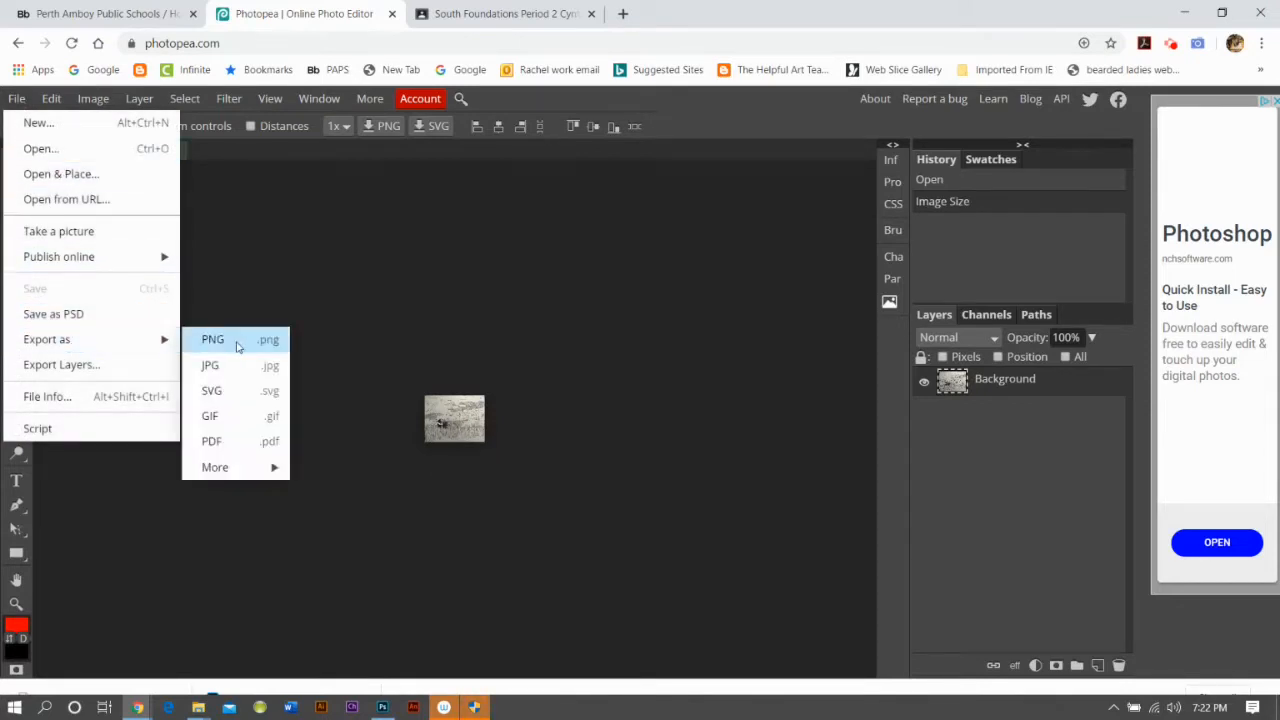
left_click(236, 368)
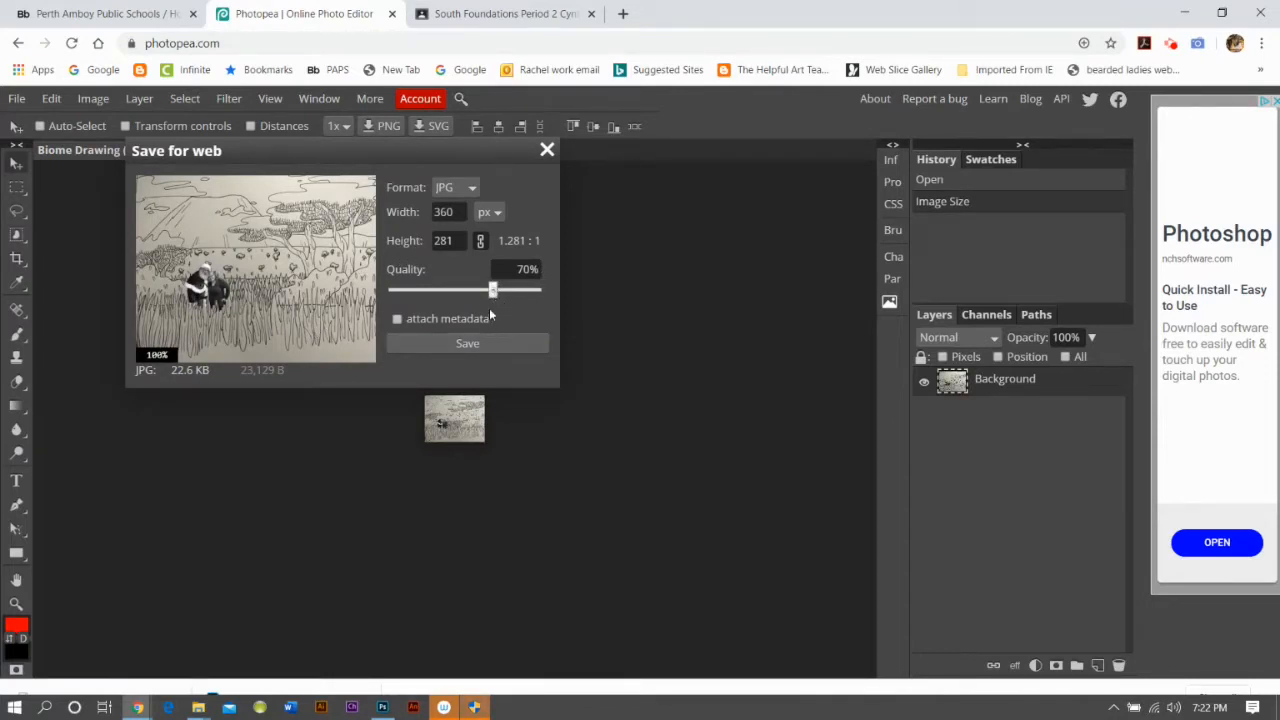
left_click(478, 343)
left_click(548, 151)
Select the entire resized drawing and copy it to the clipboard.
left_click(27, 101)
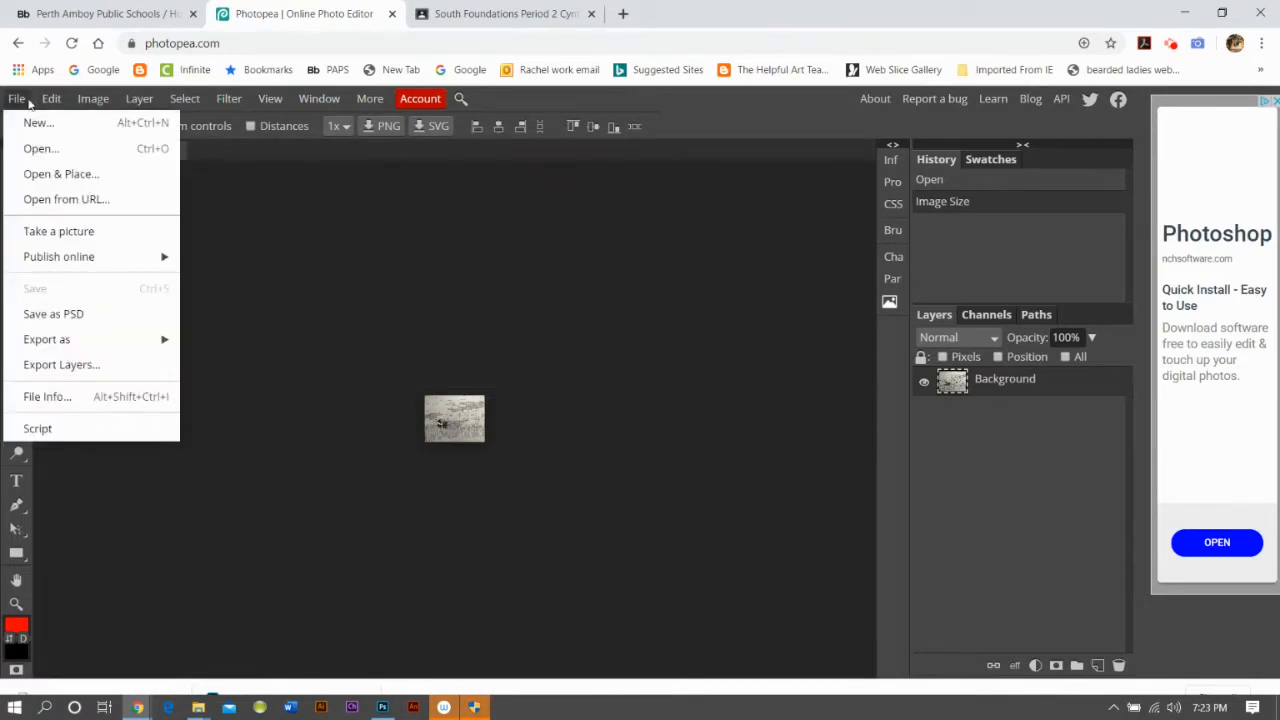
mouse_move(185, 98)
left_click(193, 121)
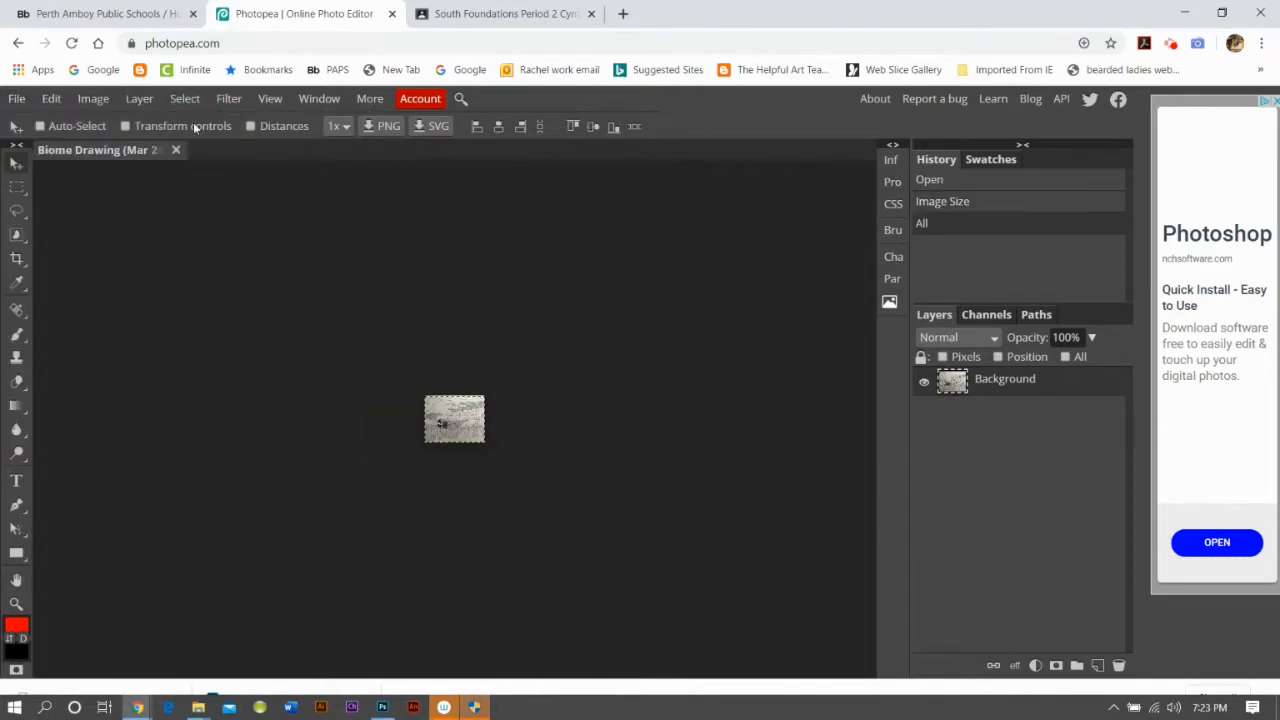
left_click(51, 98)
left_click(83, 261)
Create a new 360 x 281 px project with a white background and paste the copied drawing into it.
left_click(18, 99)
left_click(38, 123)
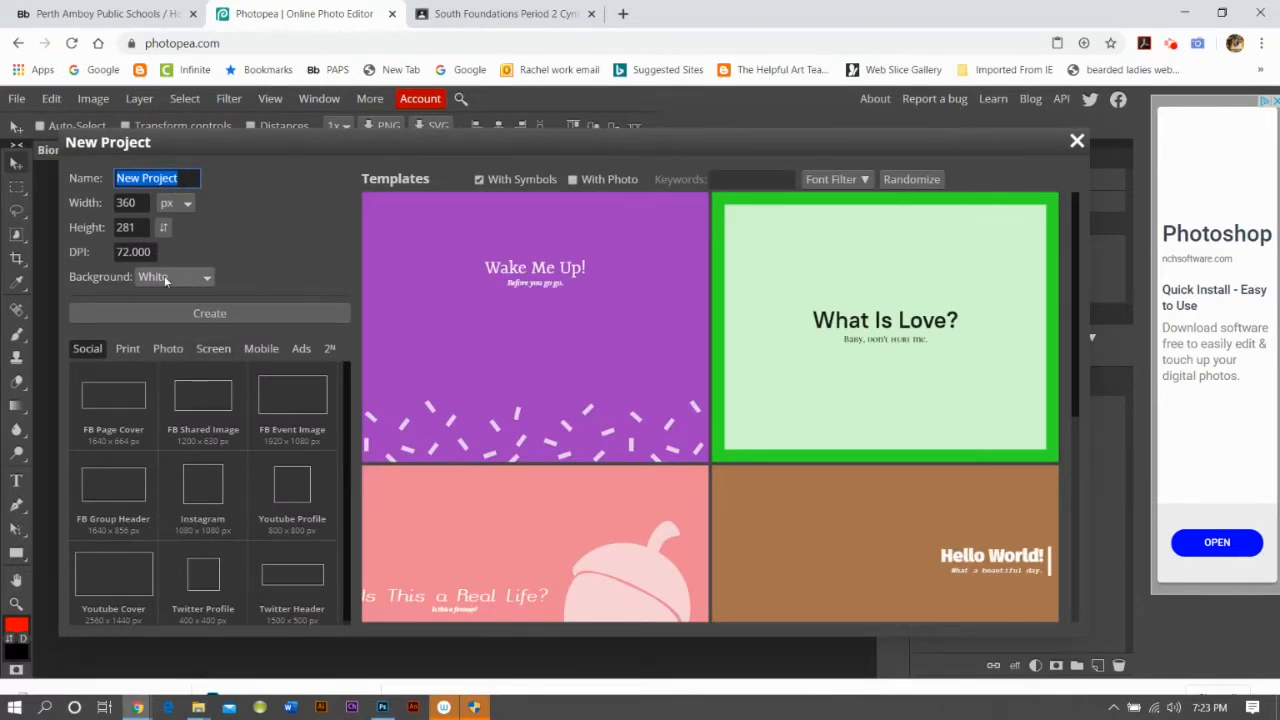
left_click(184, 312)
left_click(51, 98)
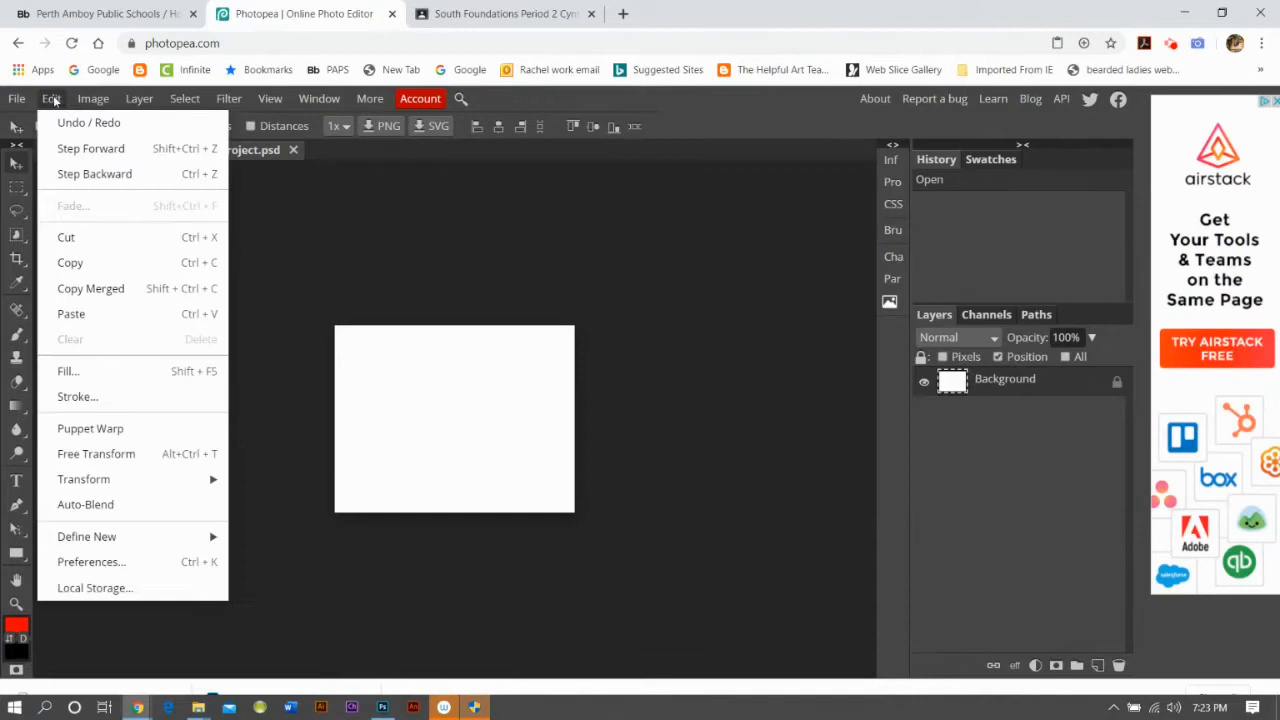
left_click(84, 315)
Export the new project as a 360 x 281 px JPG at 70% quality.
left_click(16, 98)
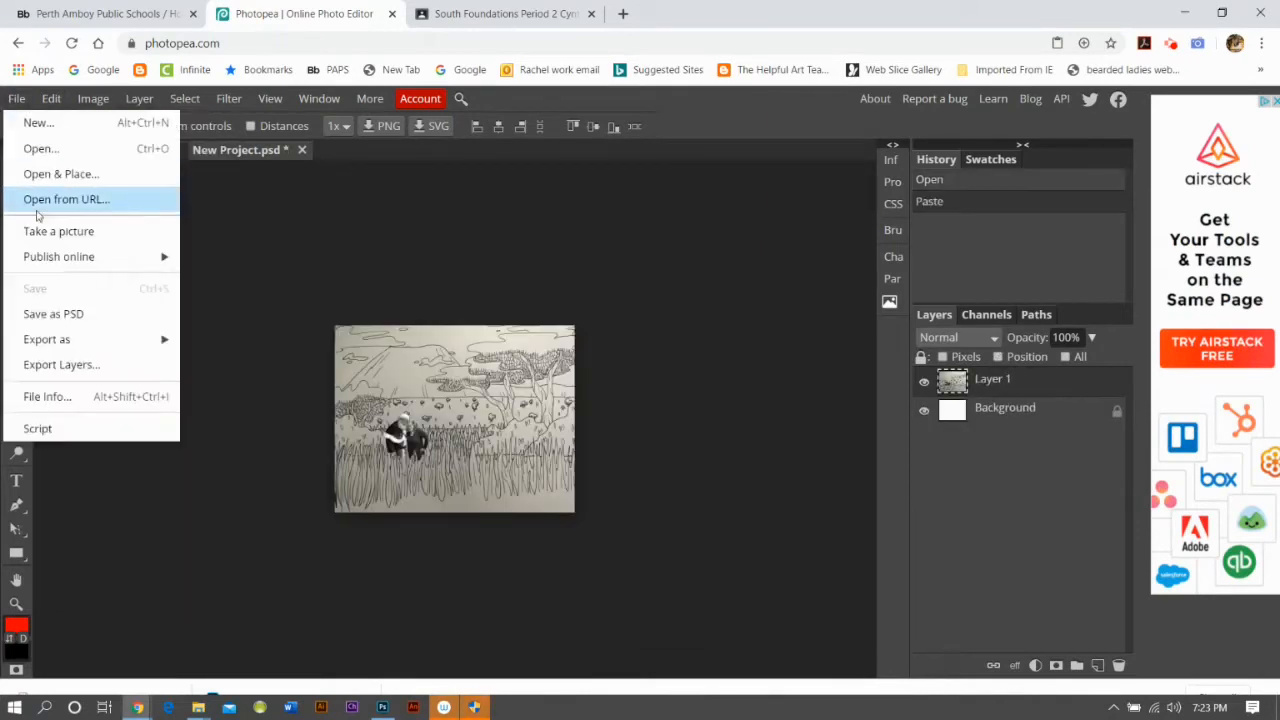
mouse_move(74, 340)
left_click(212, 339)
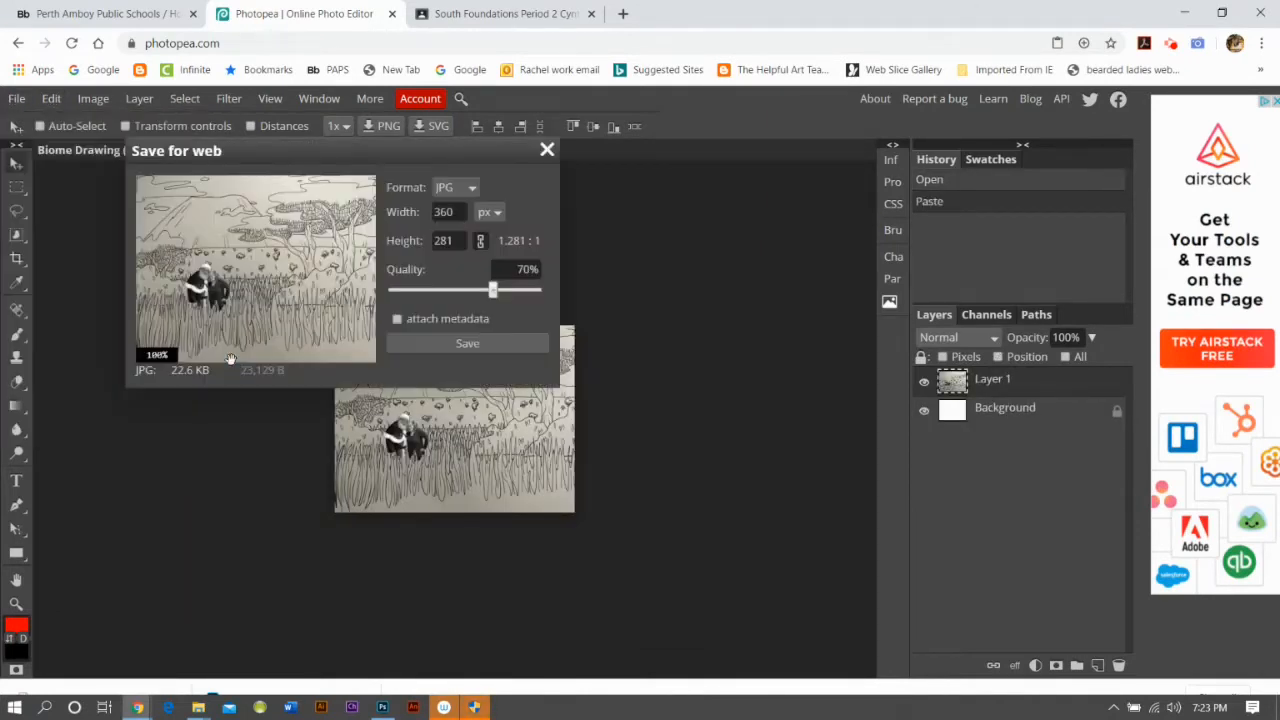
left_click(470, 347)
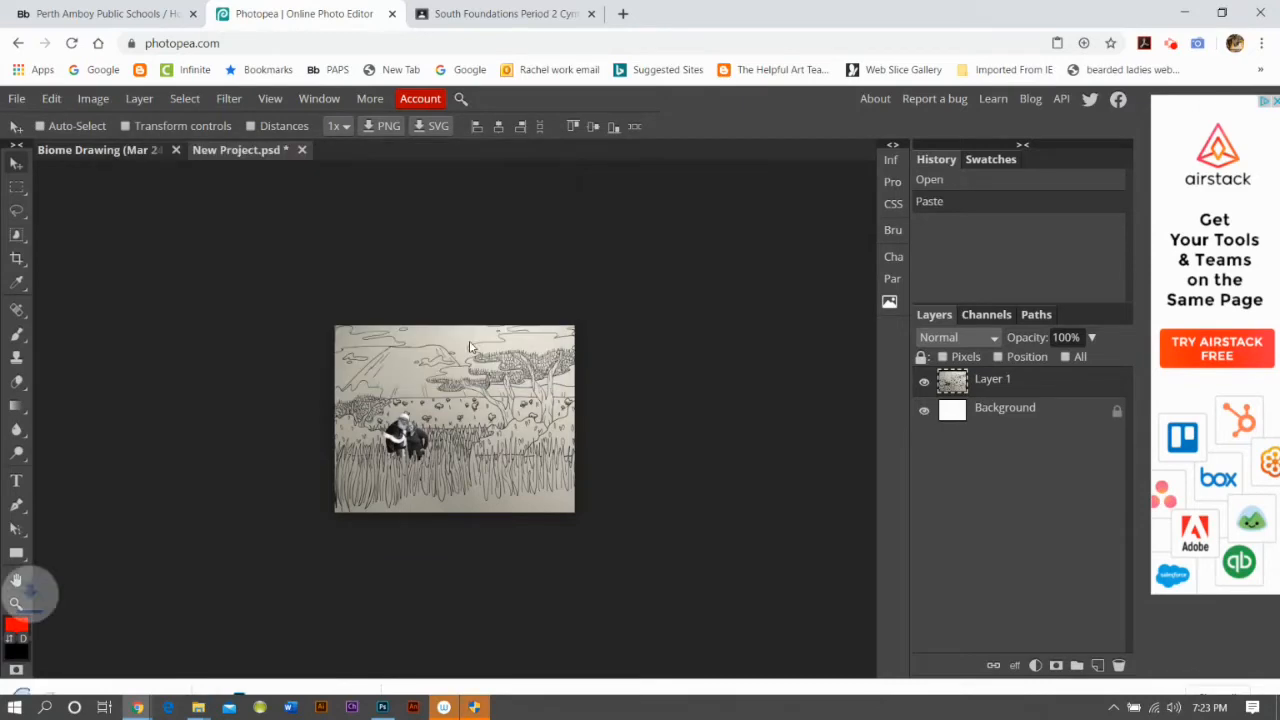
Show the exported New Project JPG in its Downloads folder and rename it "Biome drawing with Santa".
right_click(60, 692)
left_click(117, 646)
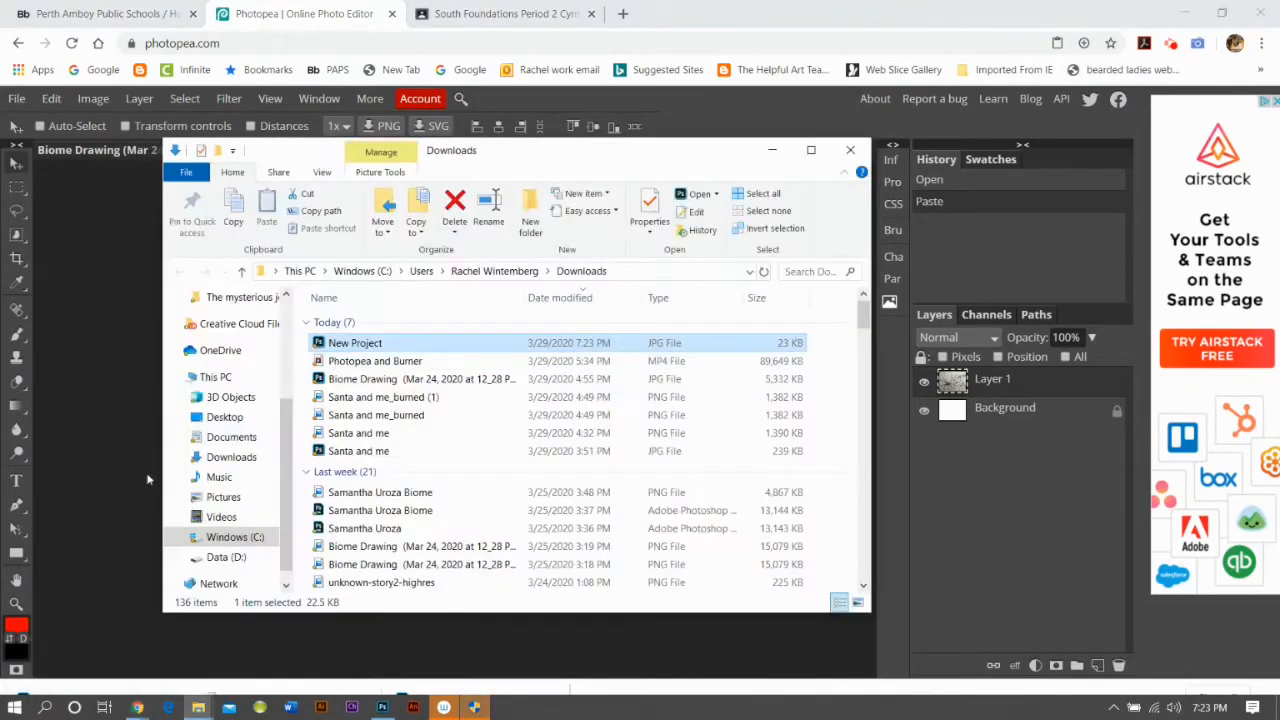
right_click(393, 345)
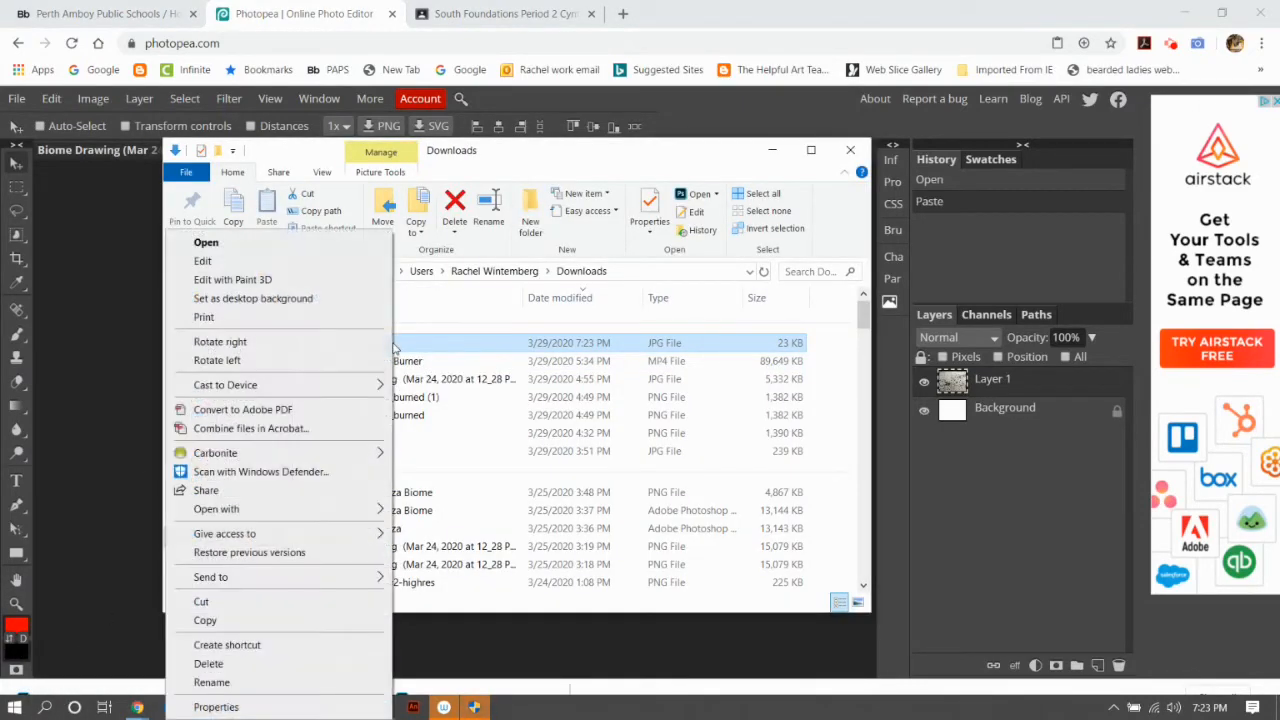
left_click(250, 683)
type("Bi")
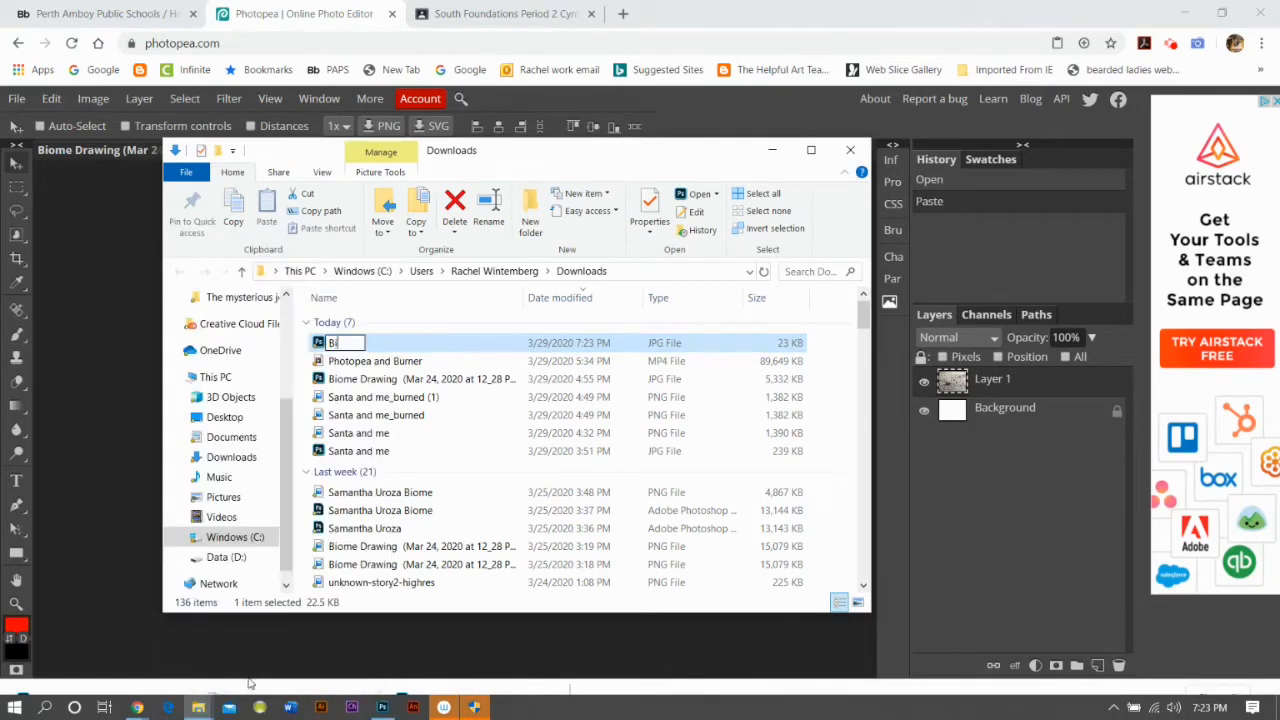
type("ome drawing with Santa")
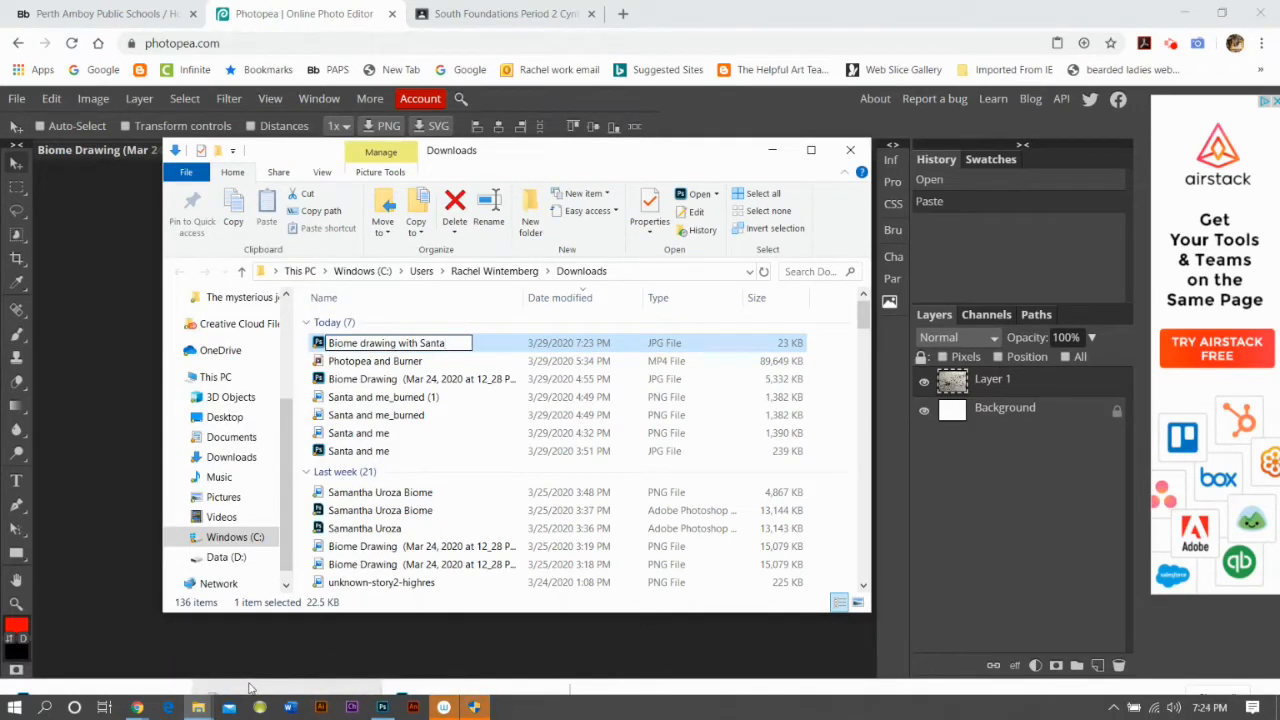
key("Return")
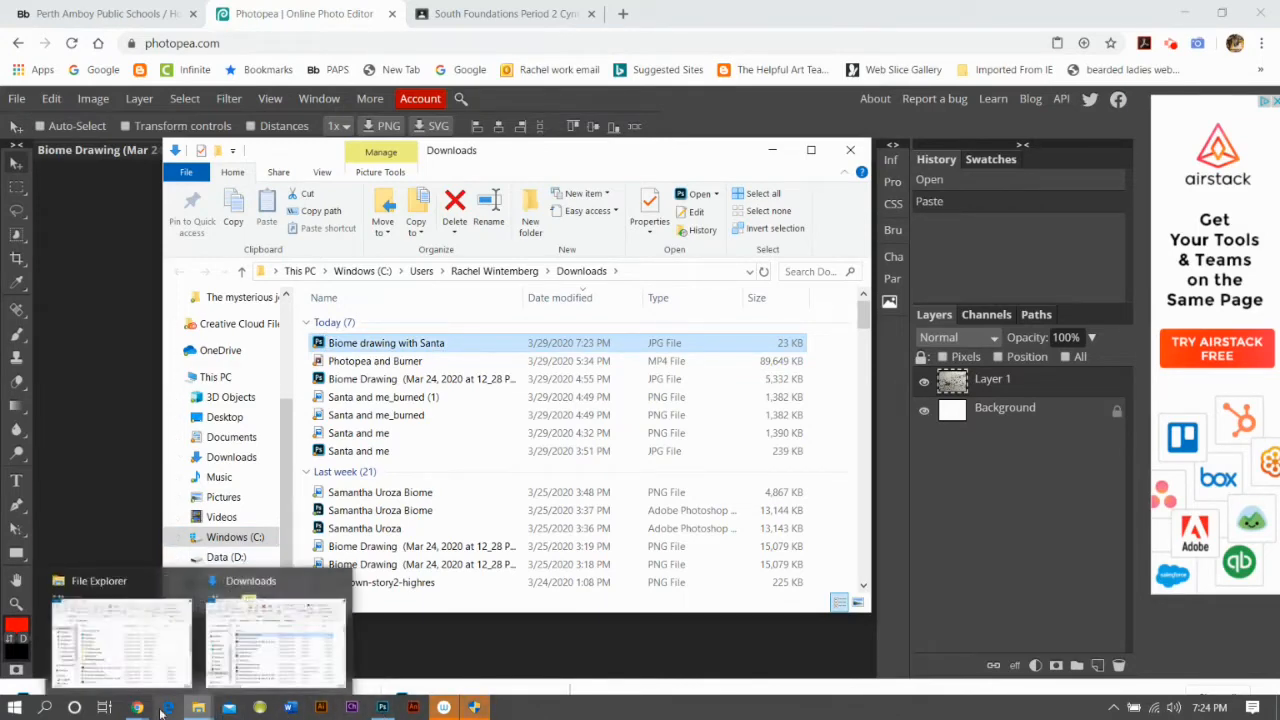
Switch to Storyboard That, upload the "Biome drawing with Santa" JPG from Downloads, and close the upload dialog.
mouse_move(137, 707)
left_click(205, 652)
left_click(645, 262)
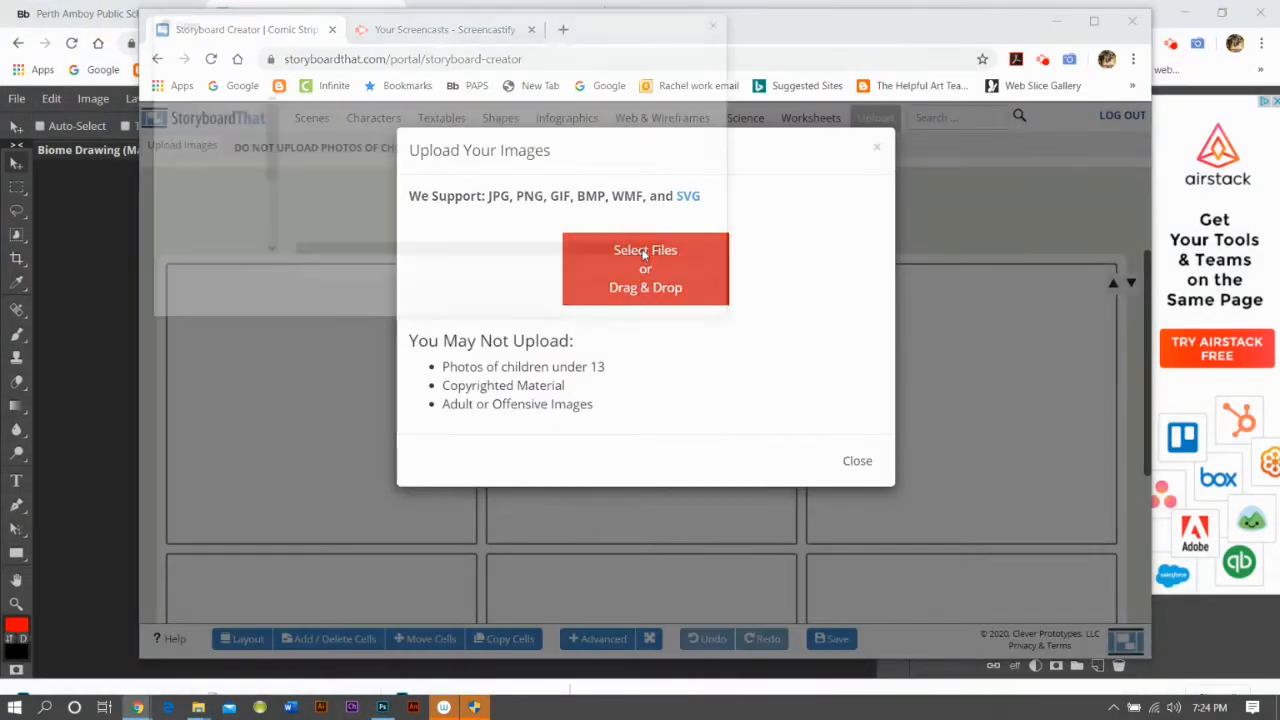
left_click(355, 166)
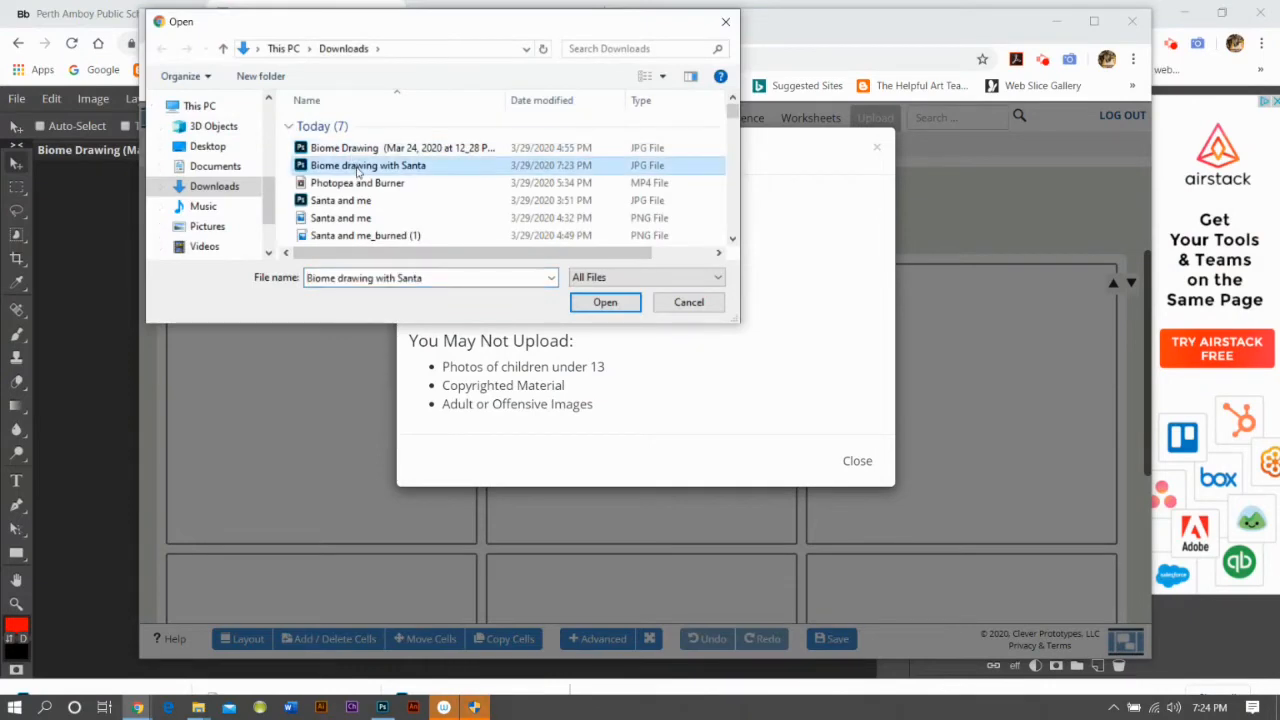
left_click(616, 303)
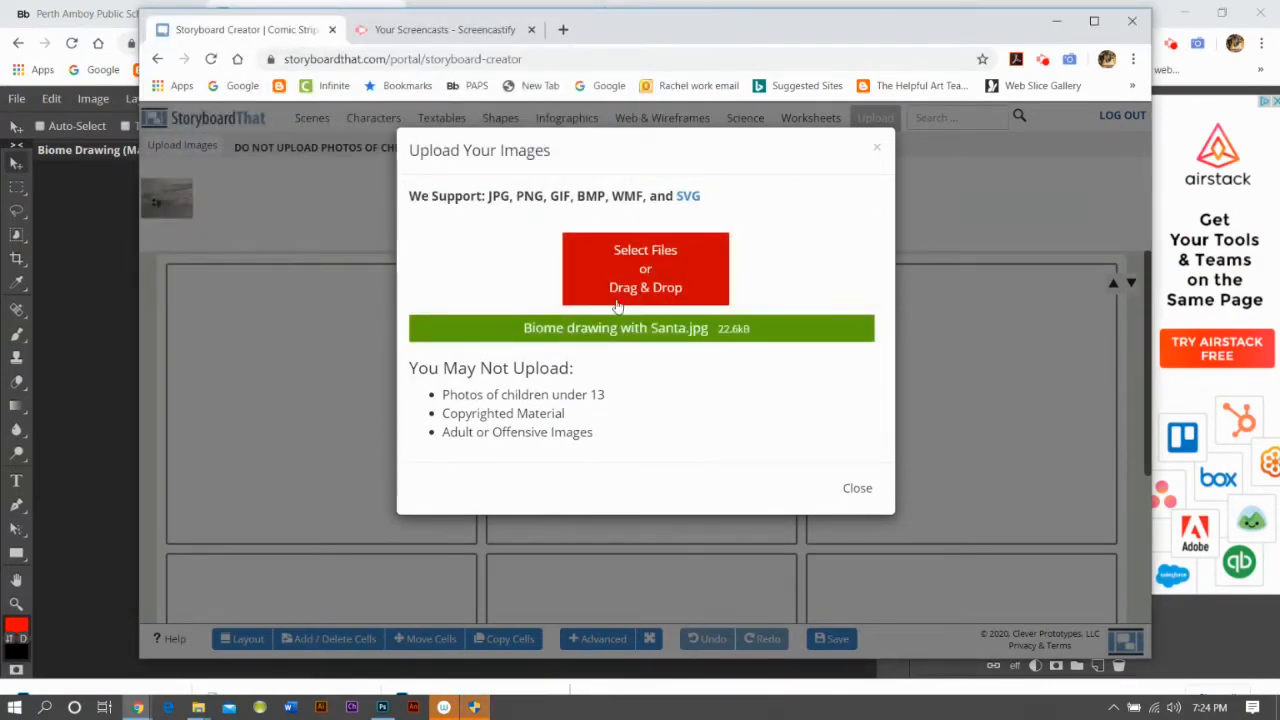
left_click(857, 488)
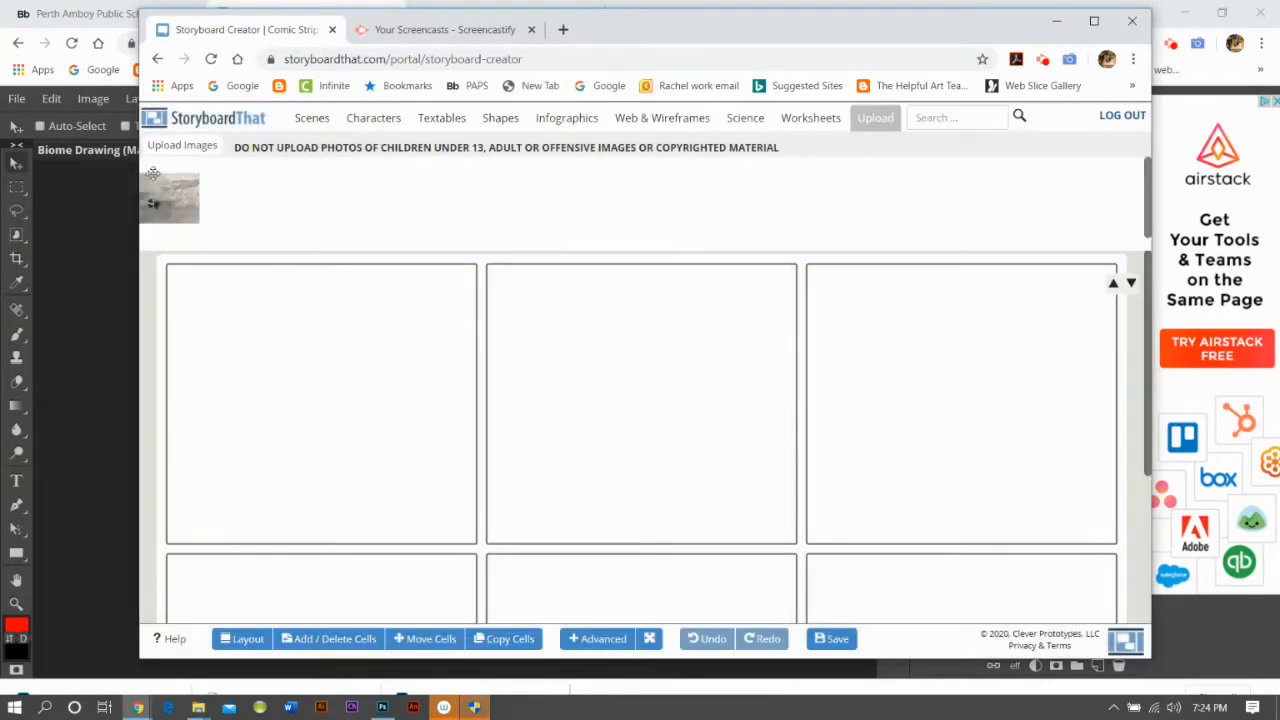
Place the uploaded biome drawing in the first storyboard cell, scale it to nearly fill the cell's width, and deselect it.
left_click_drag(166, 199, 318, 442)
left_click_drag(232, 366, 159, 307)
left_click_drag(391, 491, 490, 569)
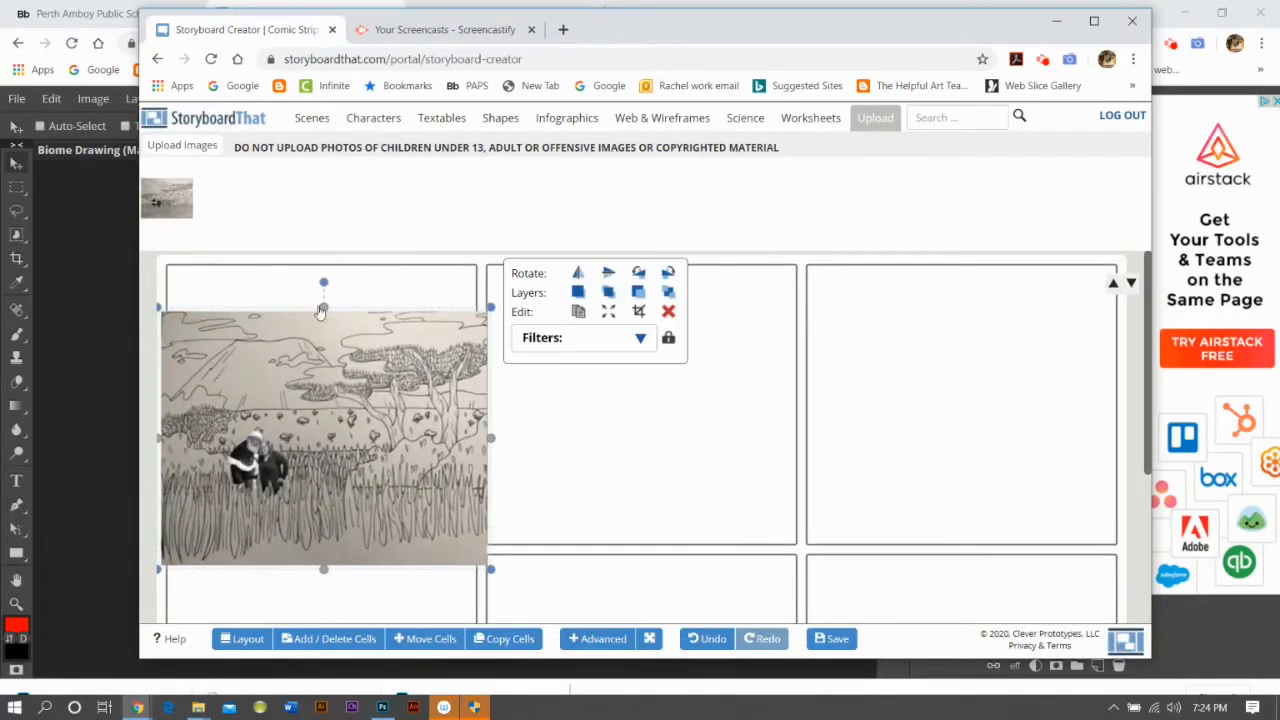
left_click_drag(376, 393, 373, 349)
left_click_drag(488, 265, 464, 287)
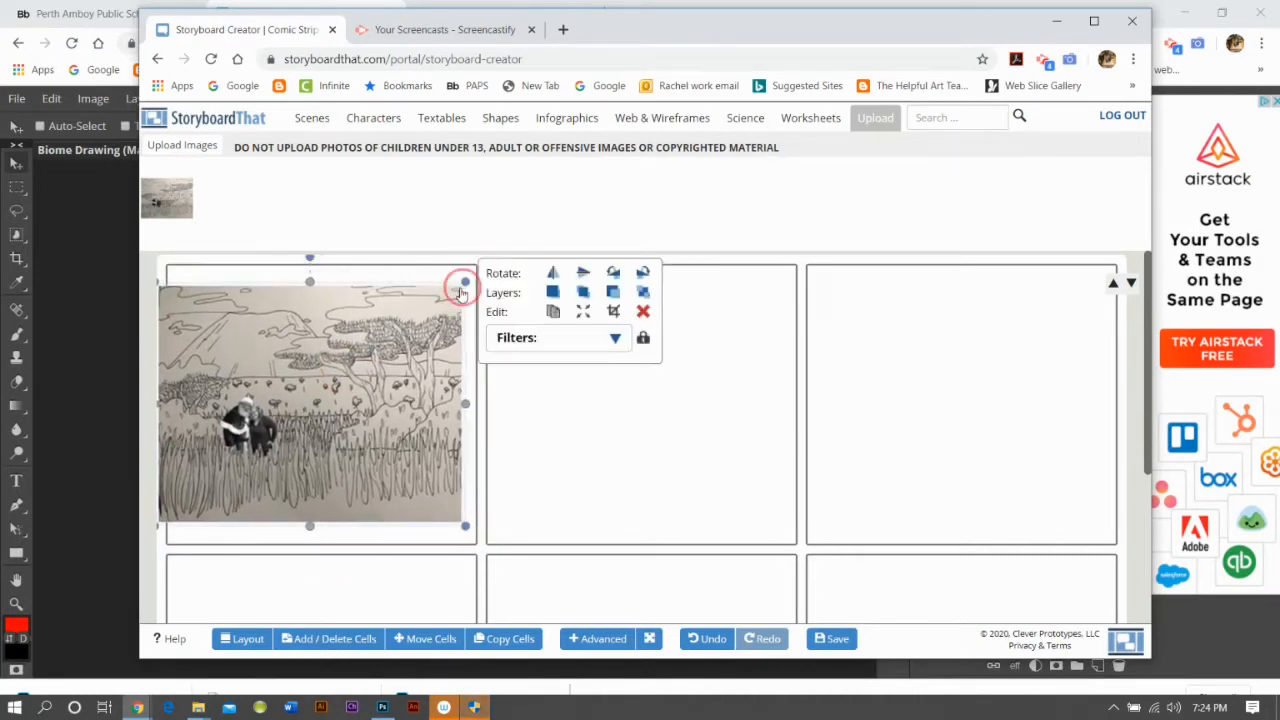
left_click_drag(333, 374, 344, 378)
left_click(538, 427)
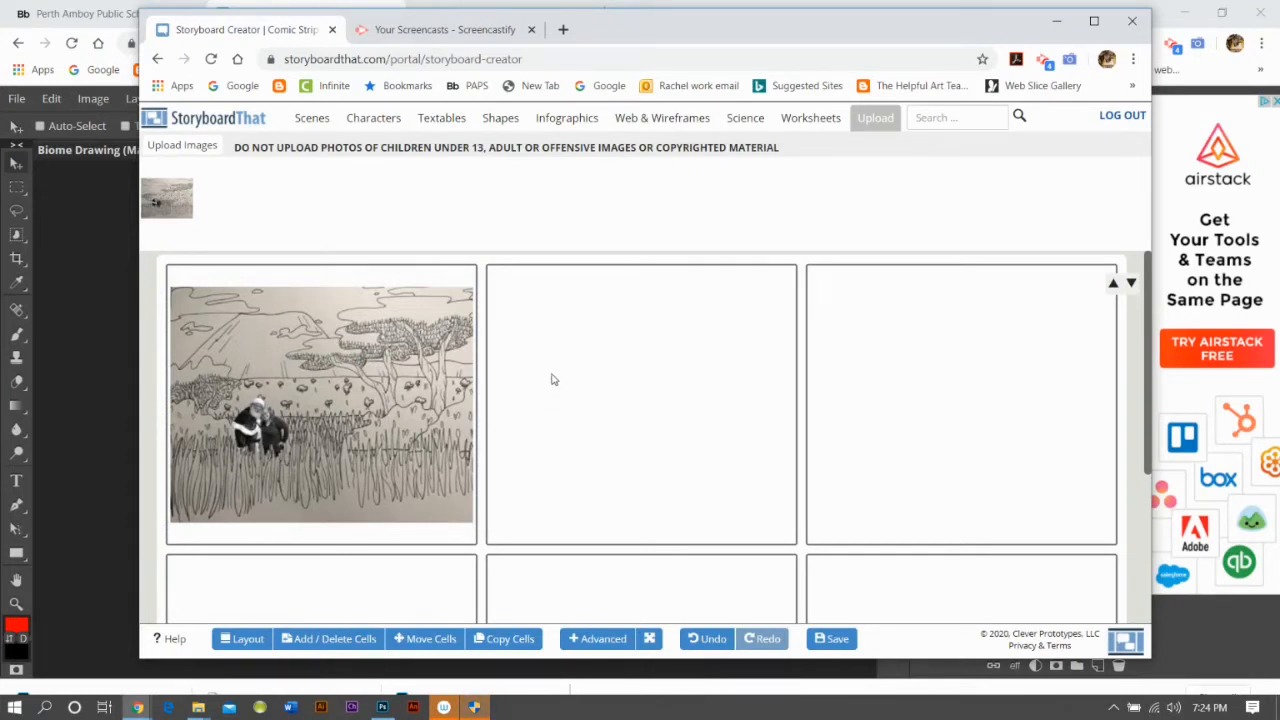
scroll(561, 398, "down", 3)
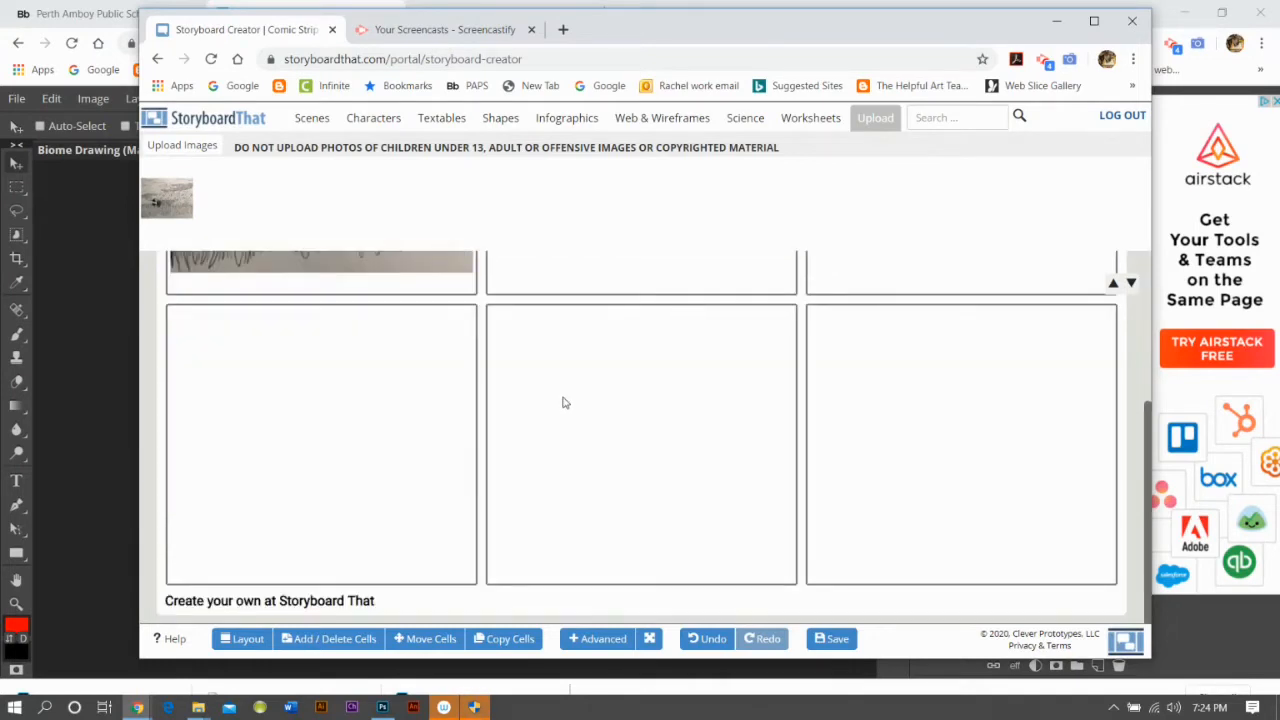
scroll(562, 403, "up", 3)
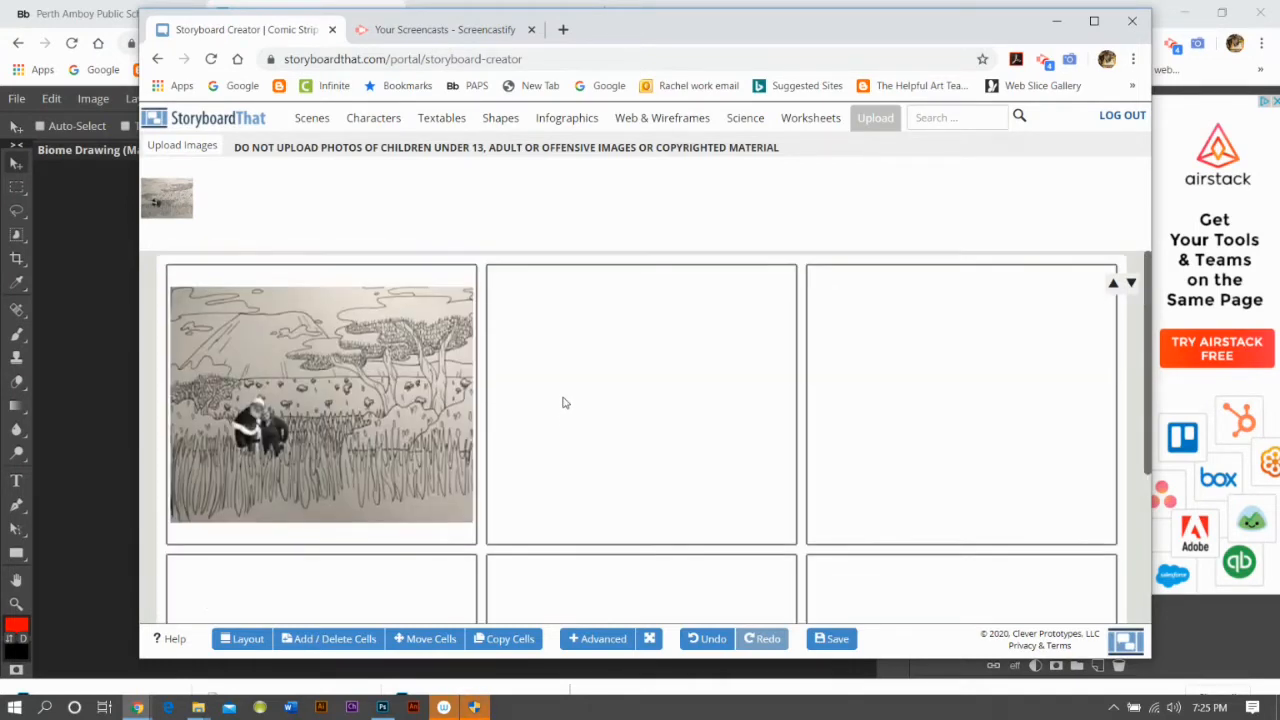
Switch back to Photopea and open the "Santa and me" PNG from the Downloads folder.
left_click(95, 565)
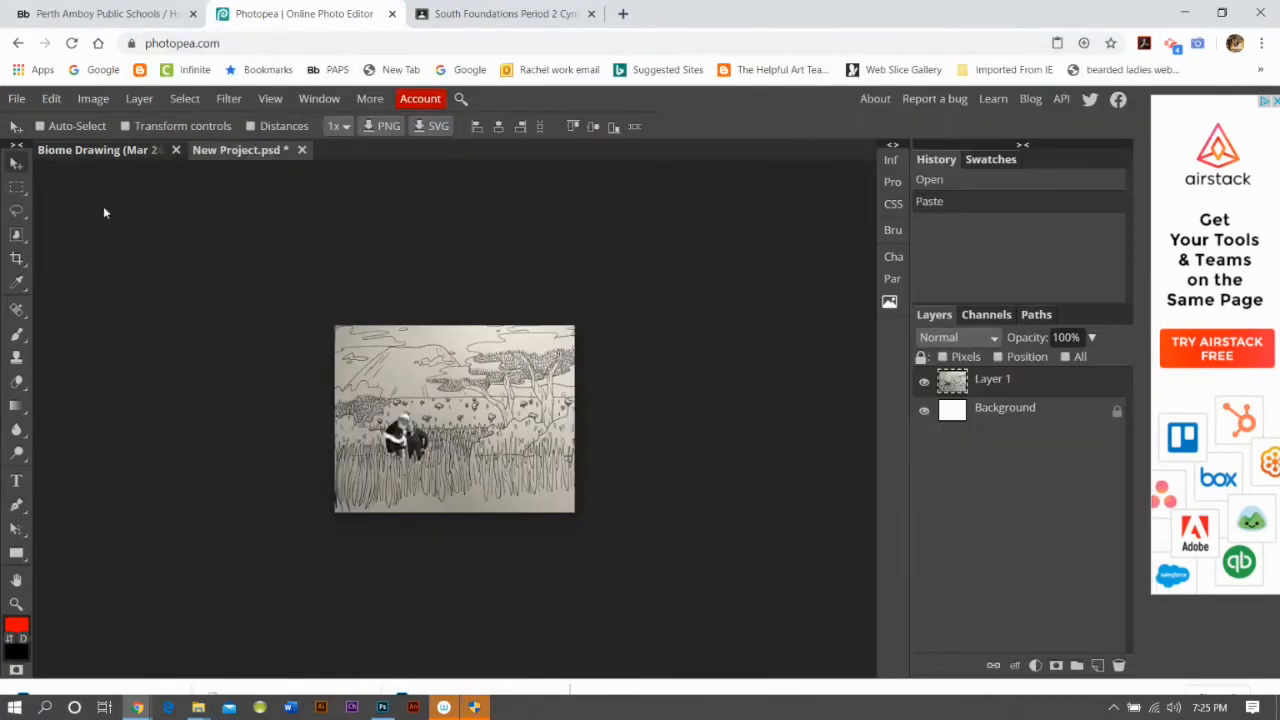
left_click(20, 98)
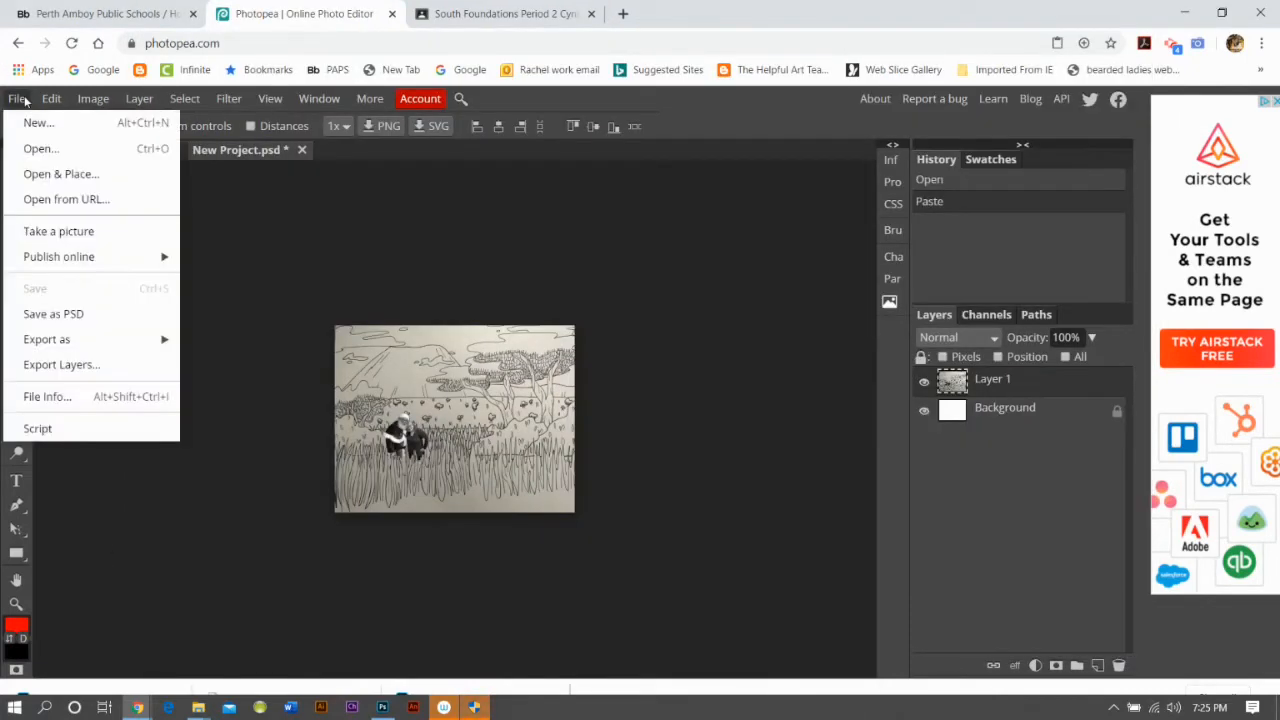
left_click(55, 148)
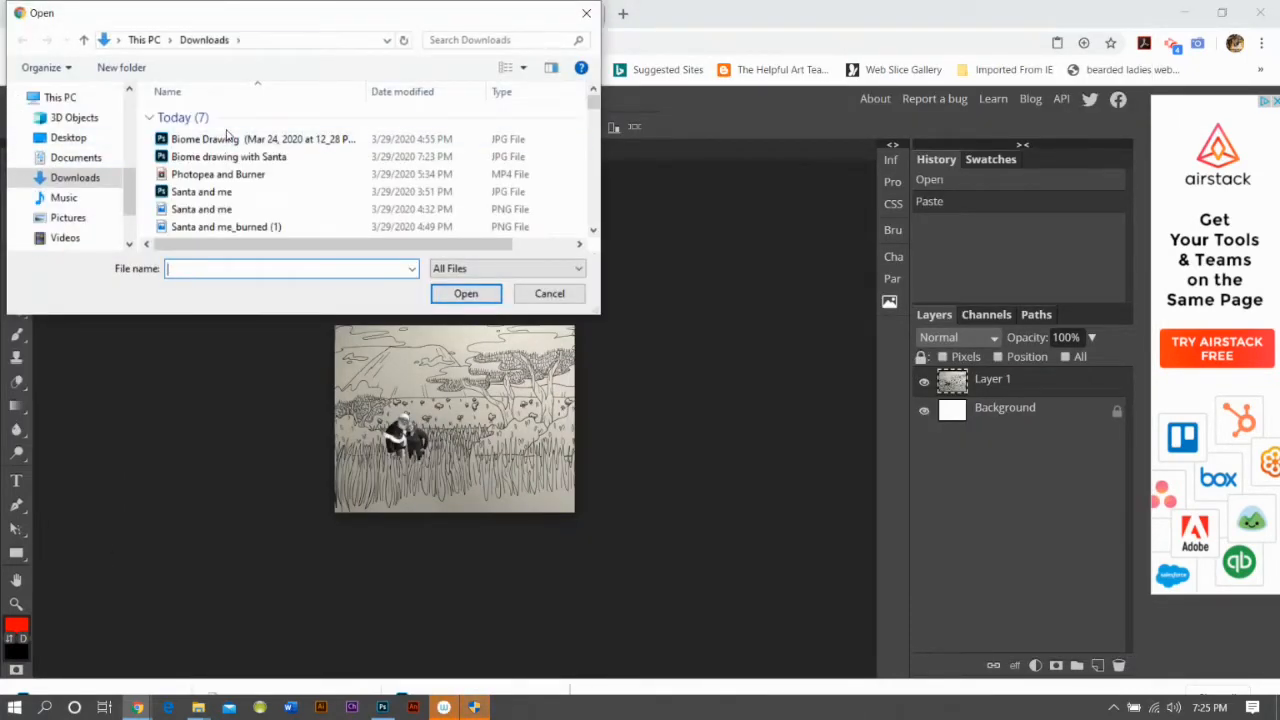
scroll(226, 140, "down", 5)
scroll(218, 190, "up", 5)
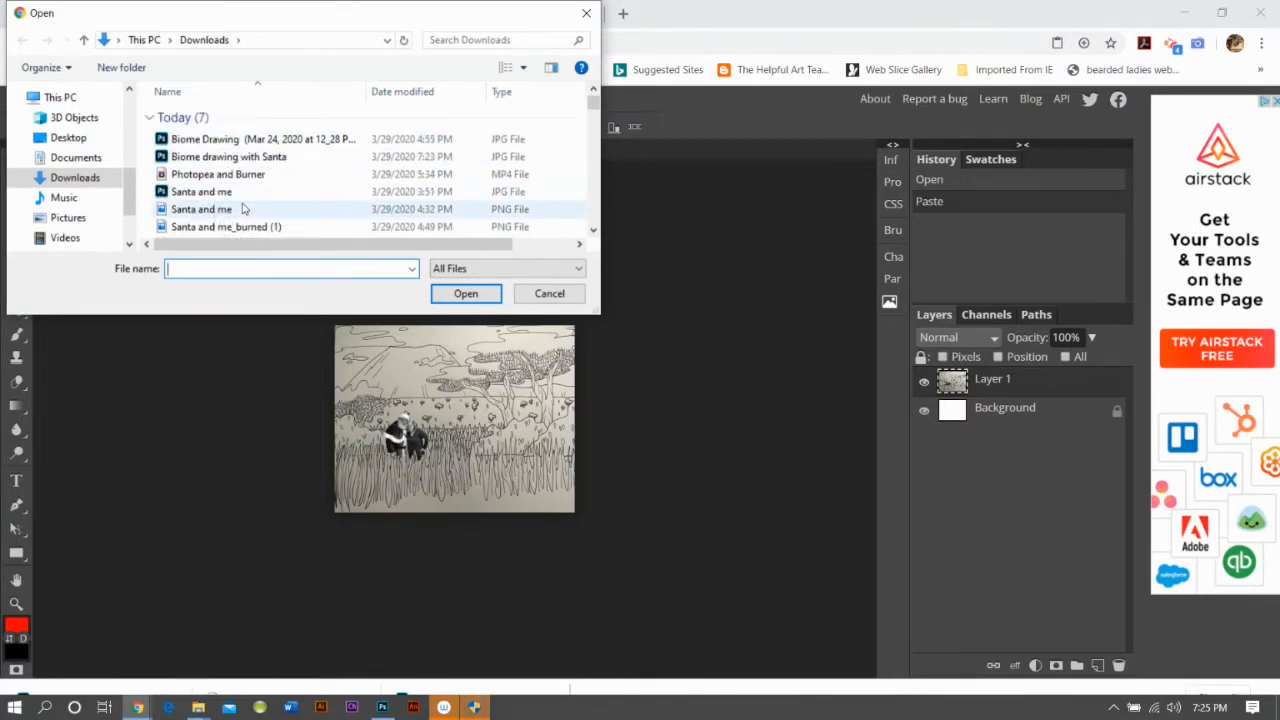
left_click(216, 213)
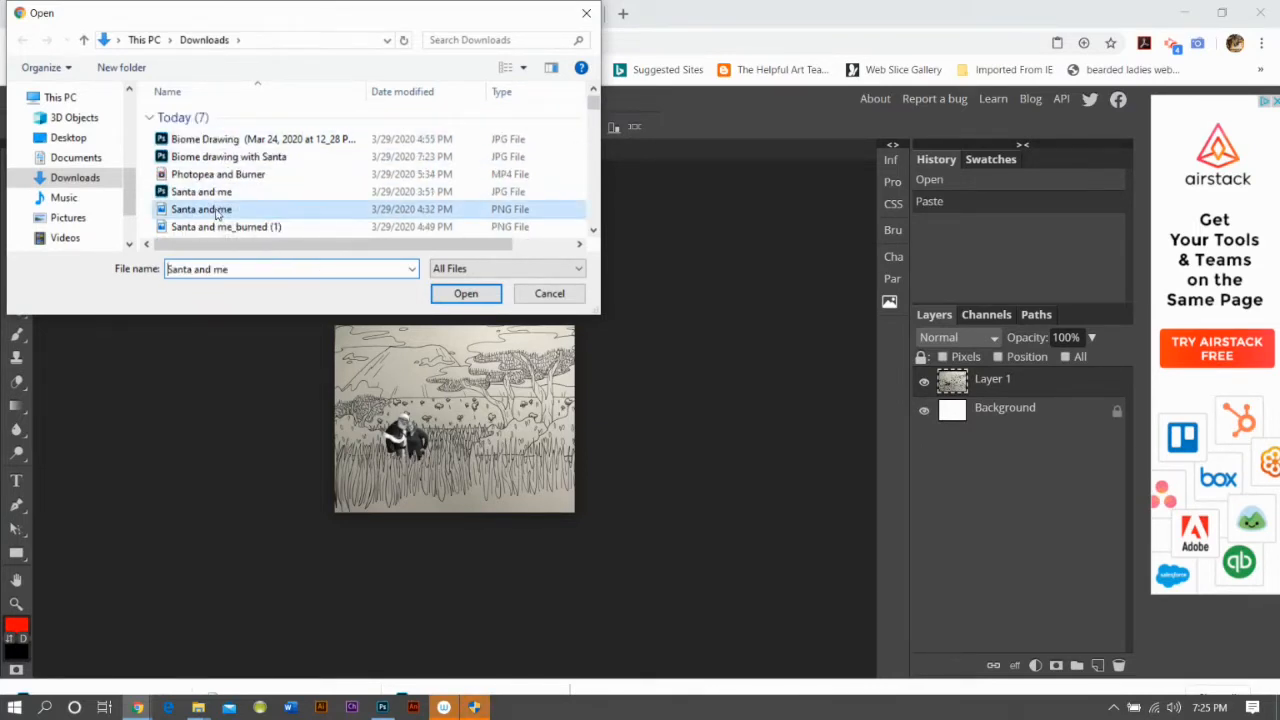
left_click(478, 298)
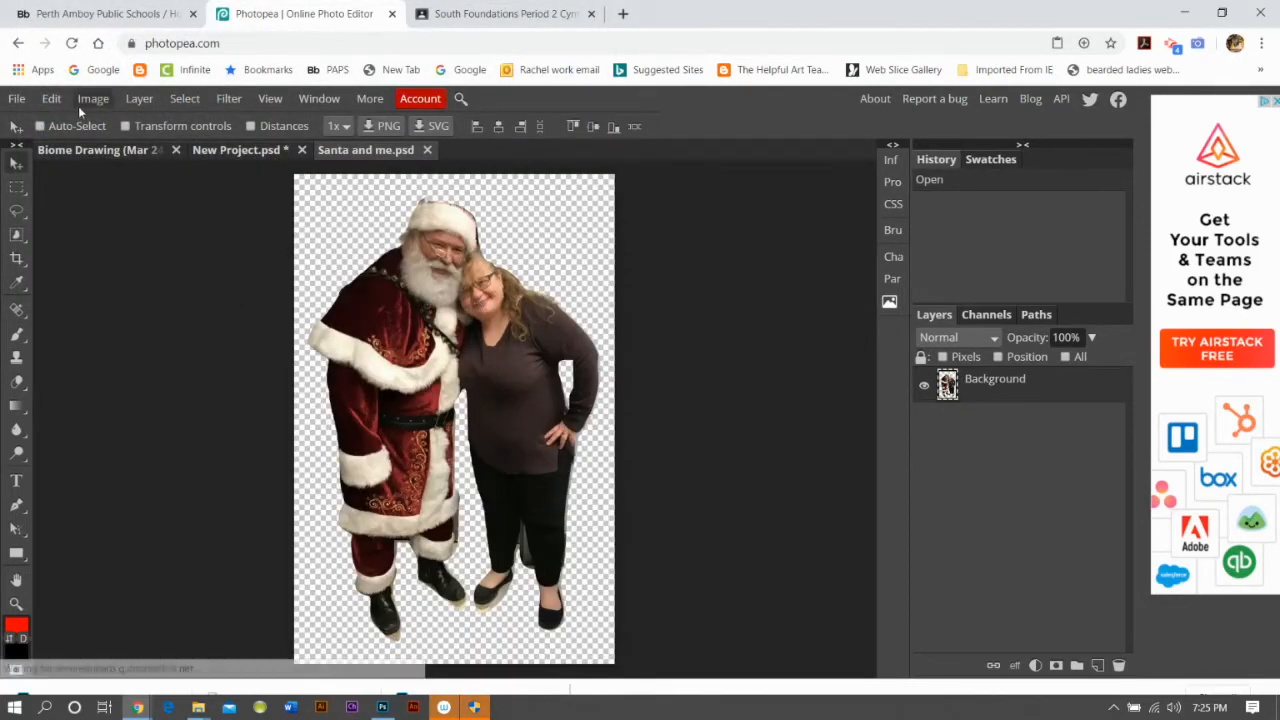
left_click(18, 99)
mouse_move(82, 343)
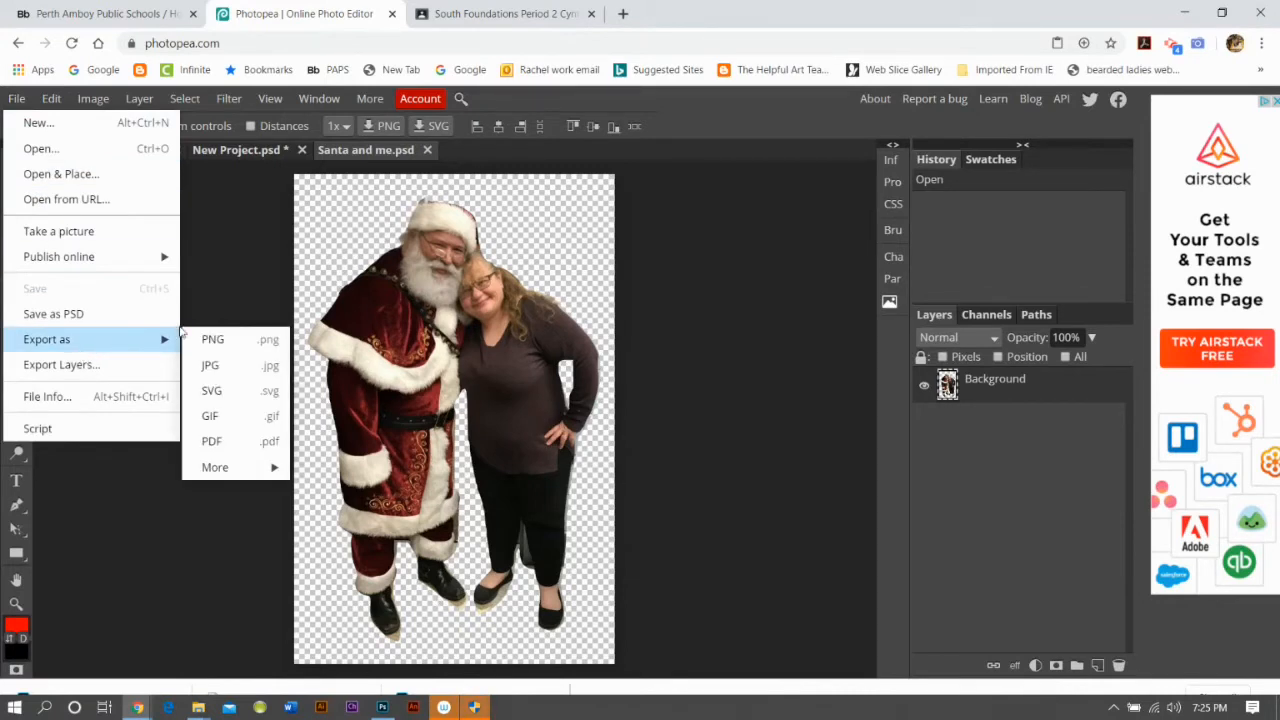
left_click(255, 240)
Resize the "Santa and me" image to a width of 3 inches with its proportions linked.
left_click(94, 99)
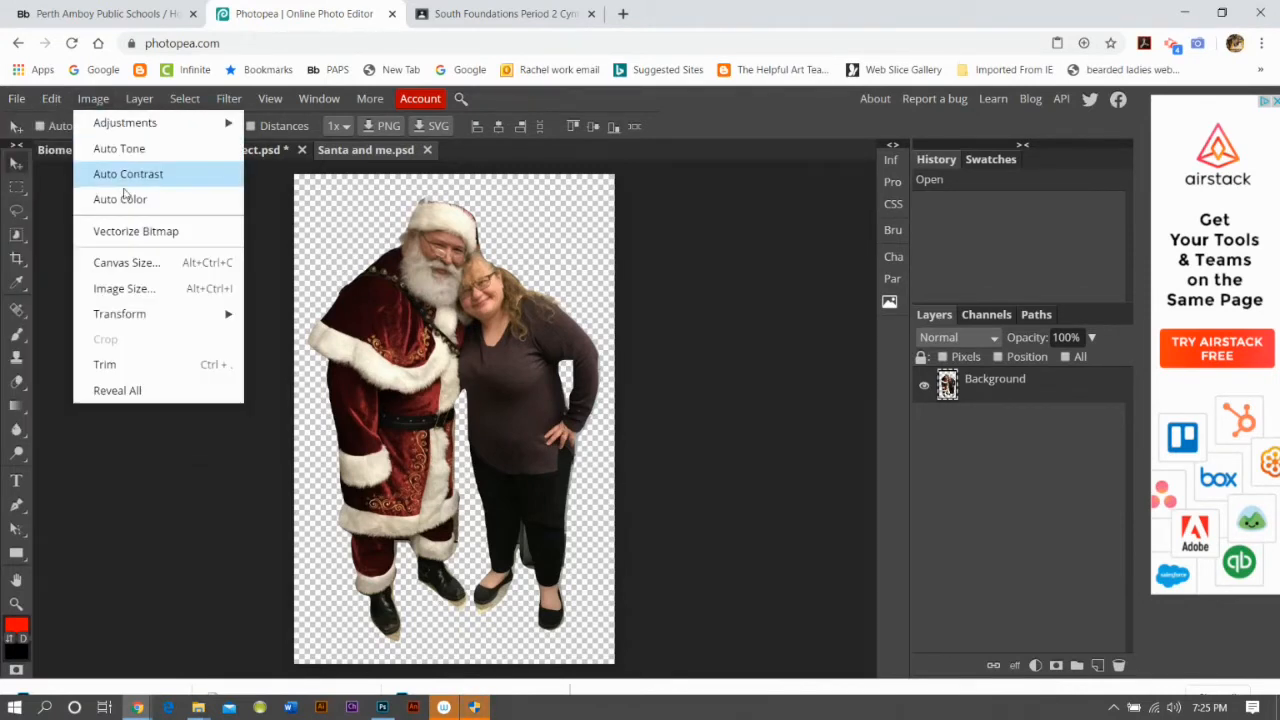
left_click(150, 288)
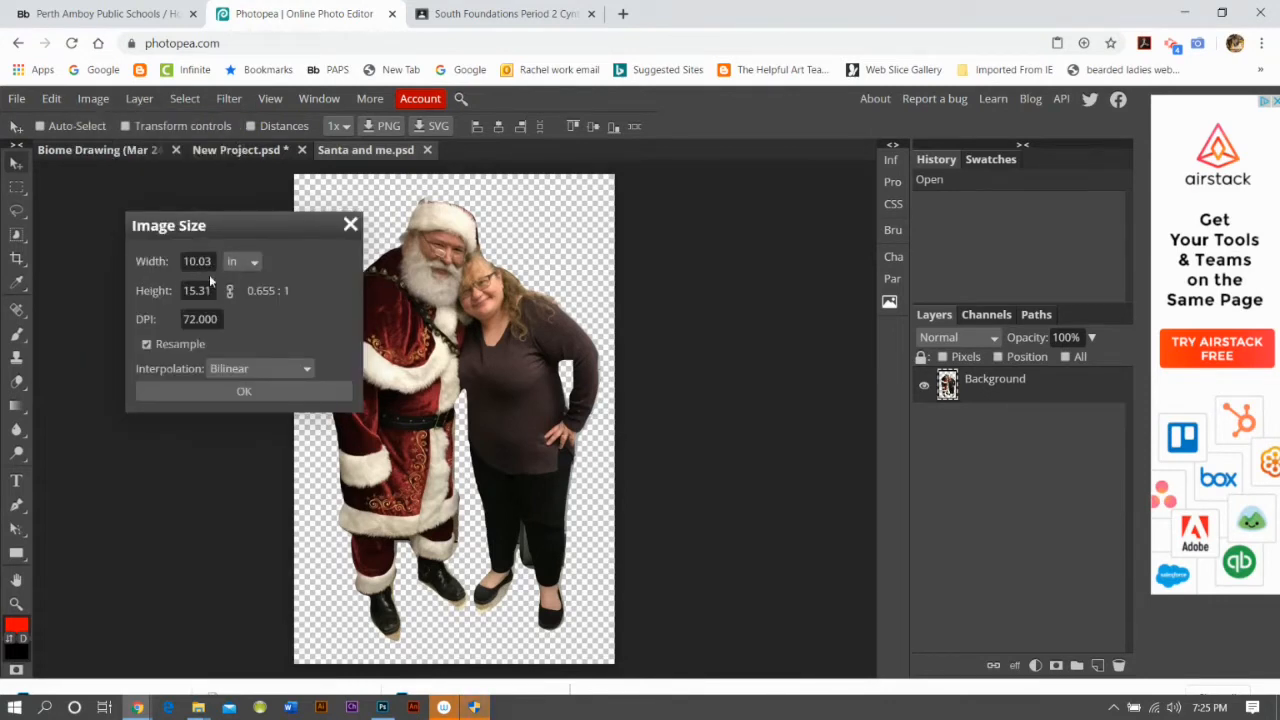
left_click_drag(211, 261, 97, 267)
type("3")
left_click(229, 291)
left_click(186, 261)
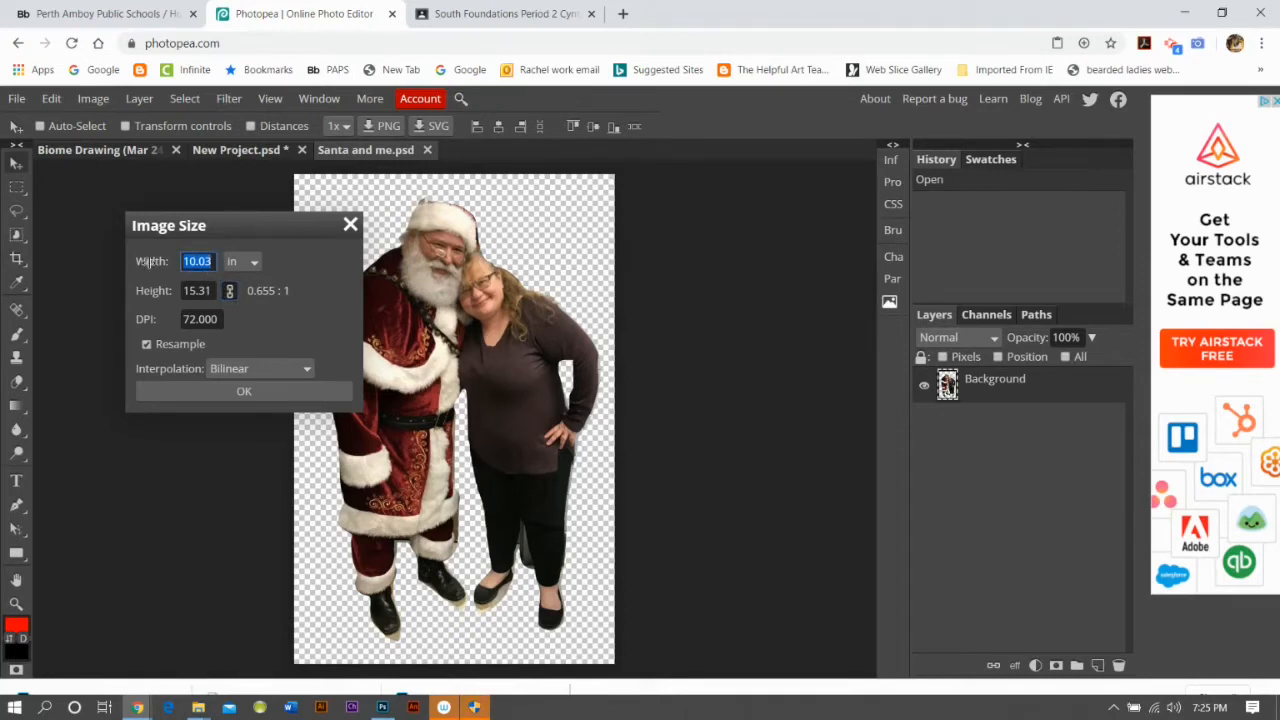
type("3")
left_click(232, 290)
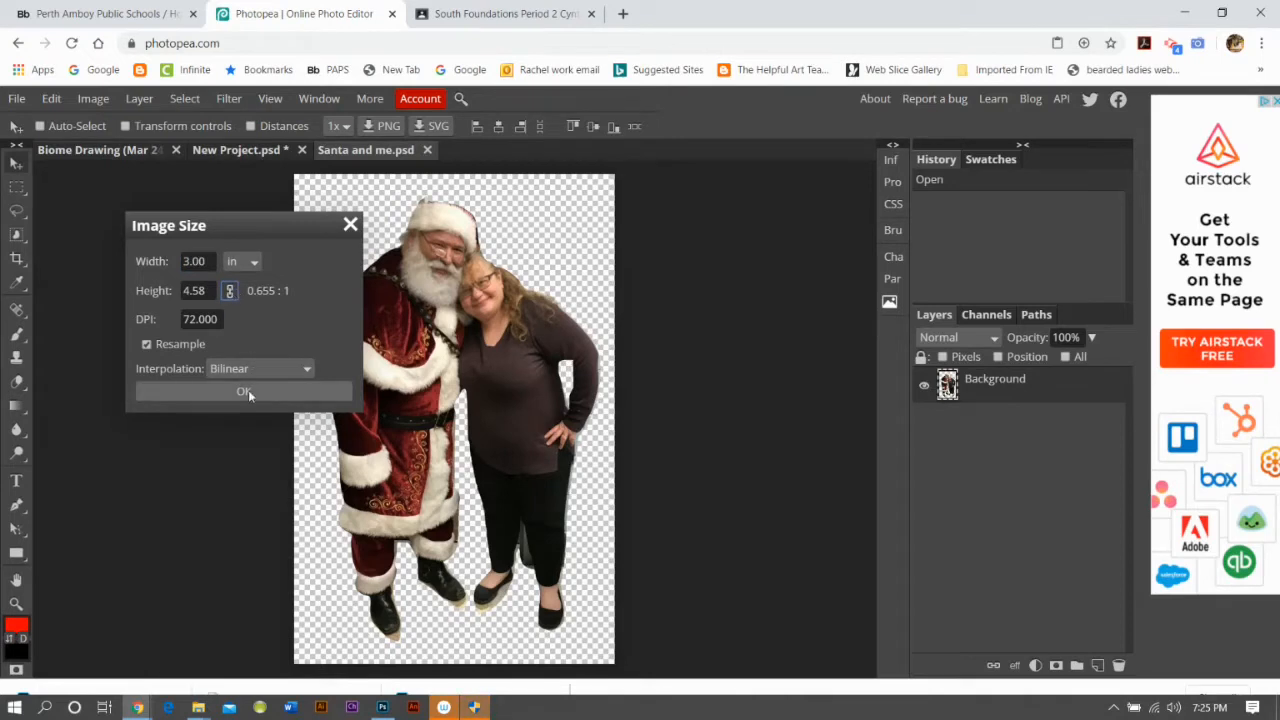
left_click(245, 391)
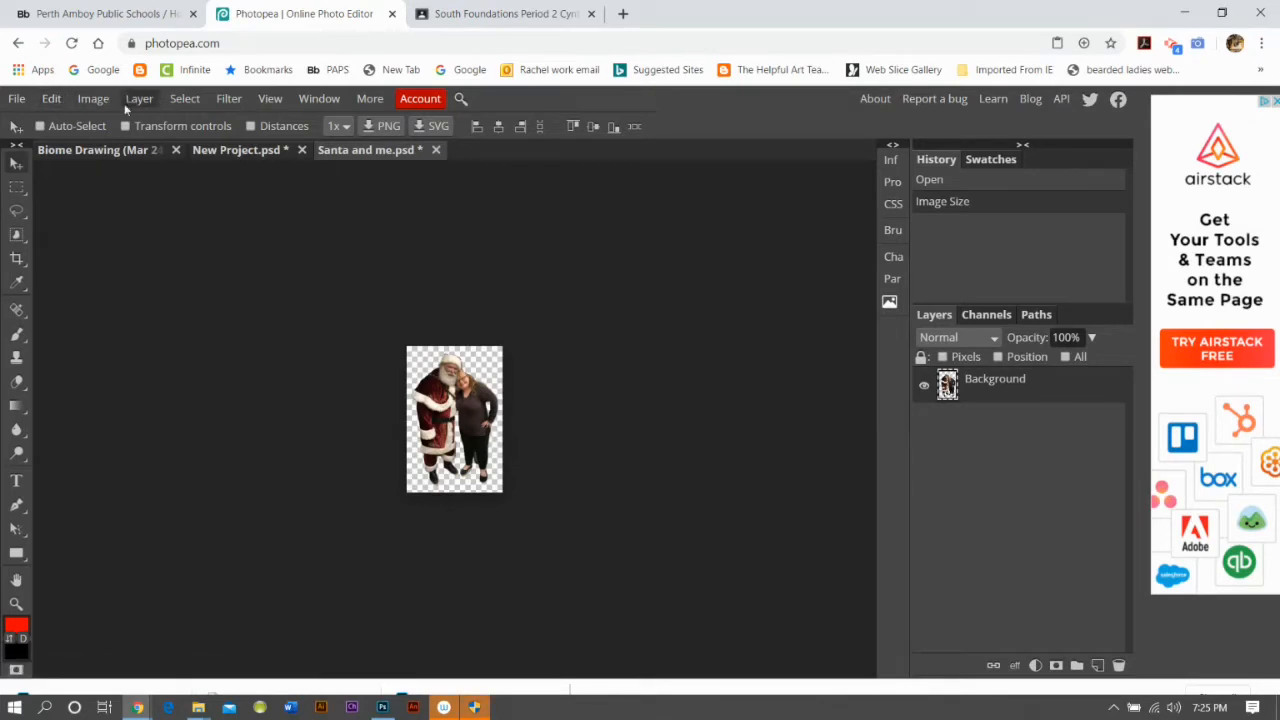
Export the resized "Santa and me" image as a 216 x 330 px PNG at 100% quality.
left_click(20, 100)
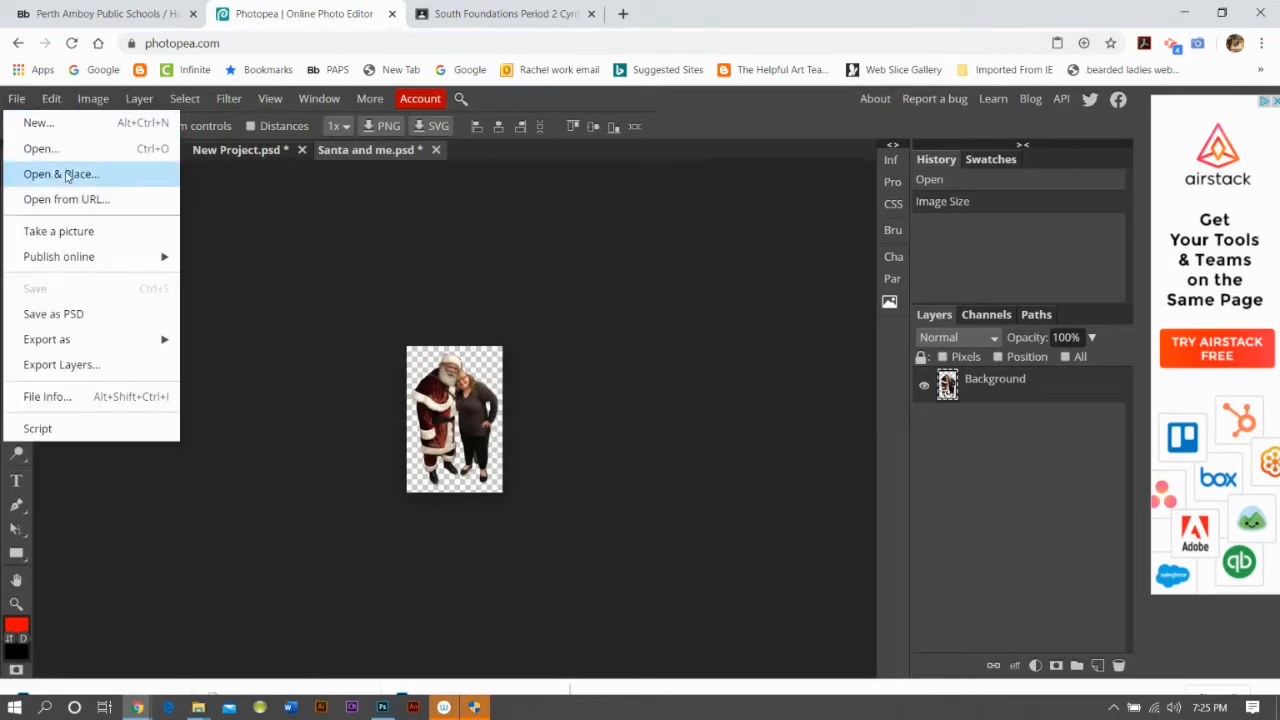
mouse_move(101, 349)
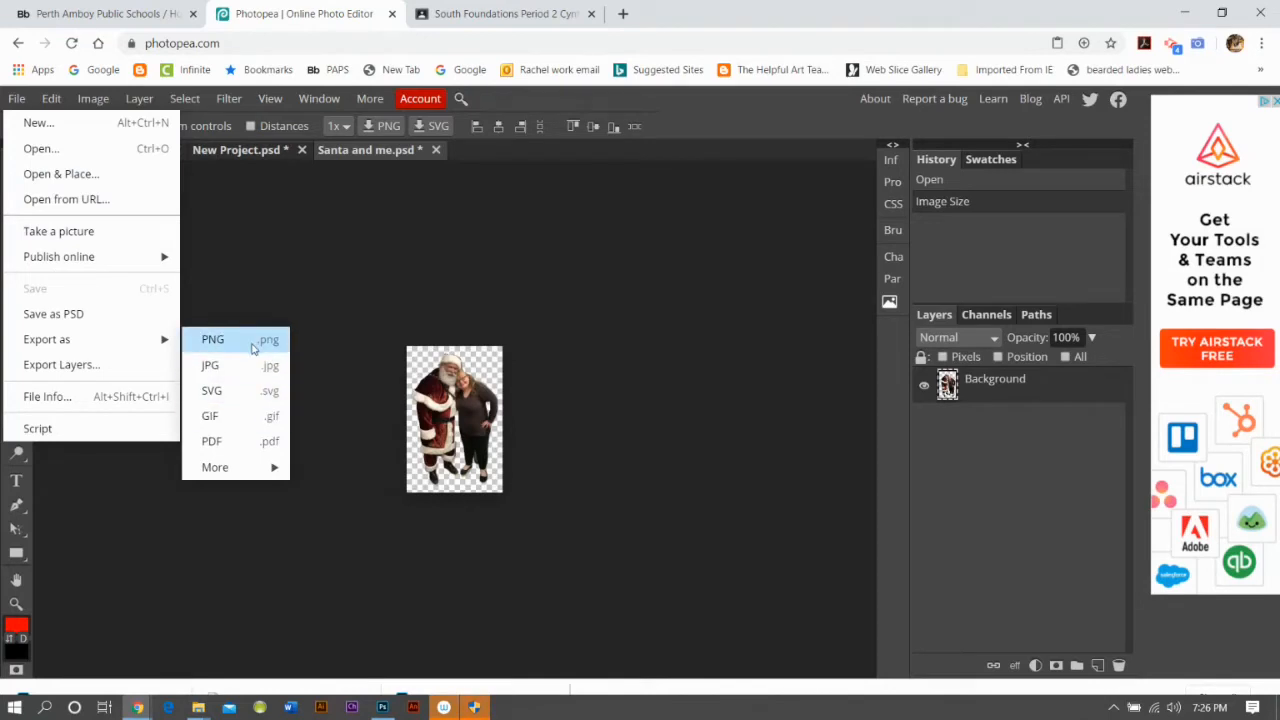
left_click(252, 344)
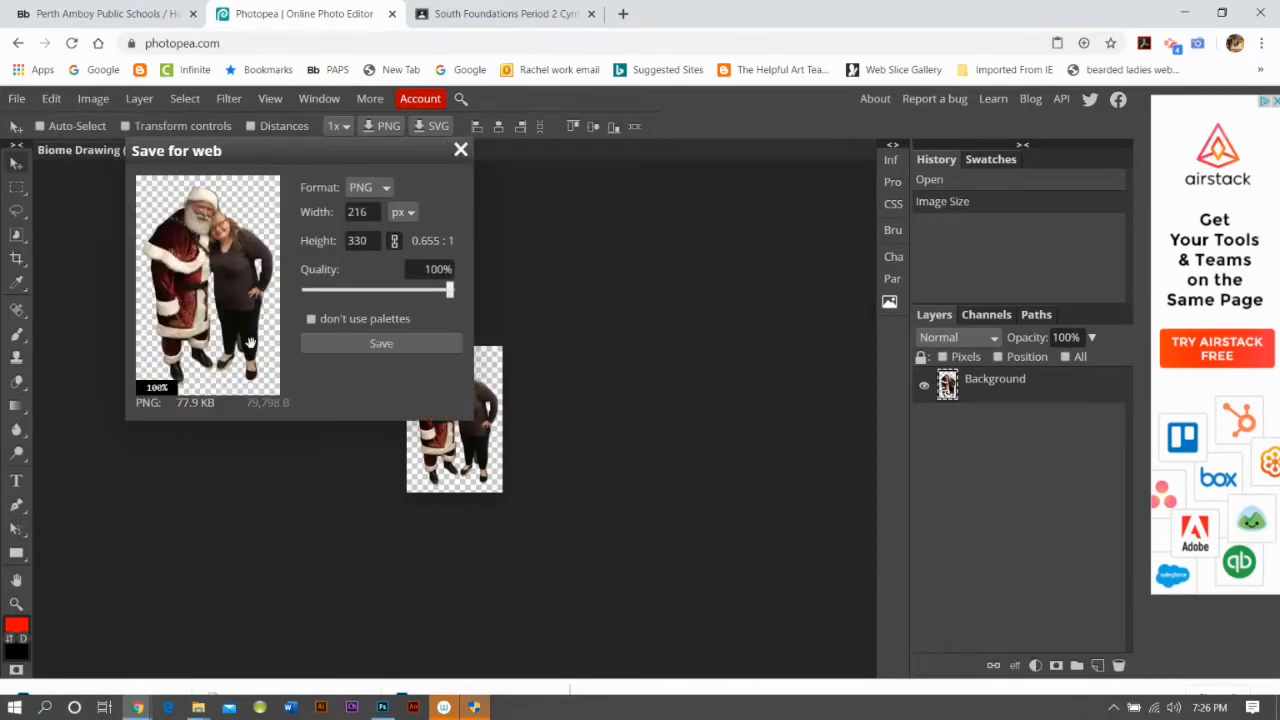
left_click(380, 344)
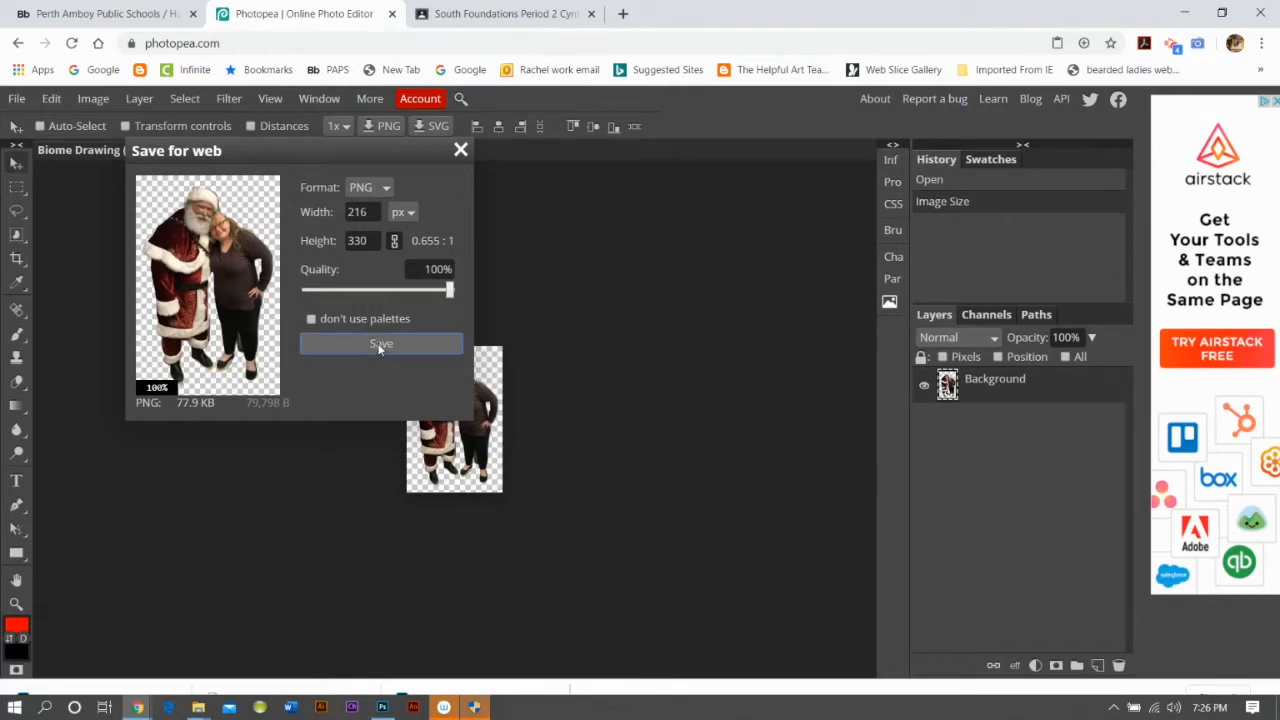
Show the exported Santa PNG in the Downloads folder and rename it "Santa and me thumbnail".
right_click(72, 690)
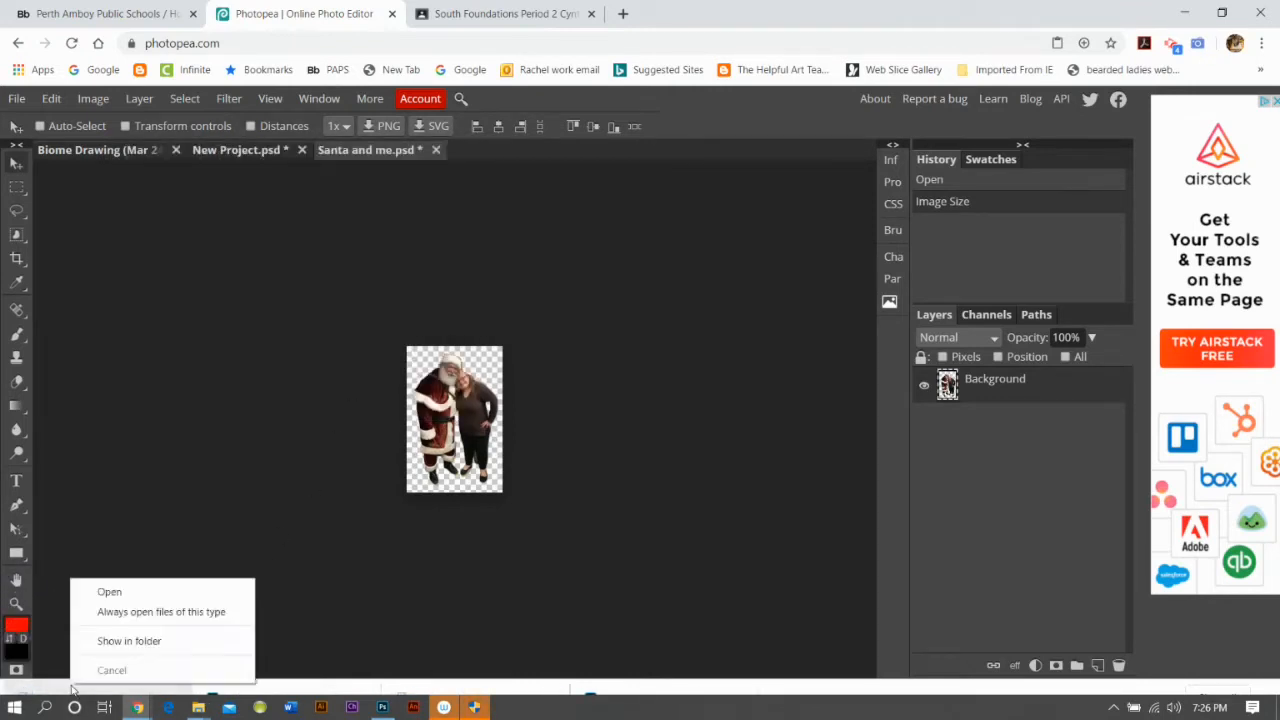
left_click(156, 641)
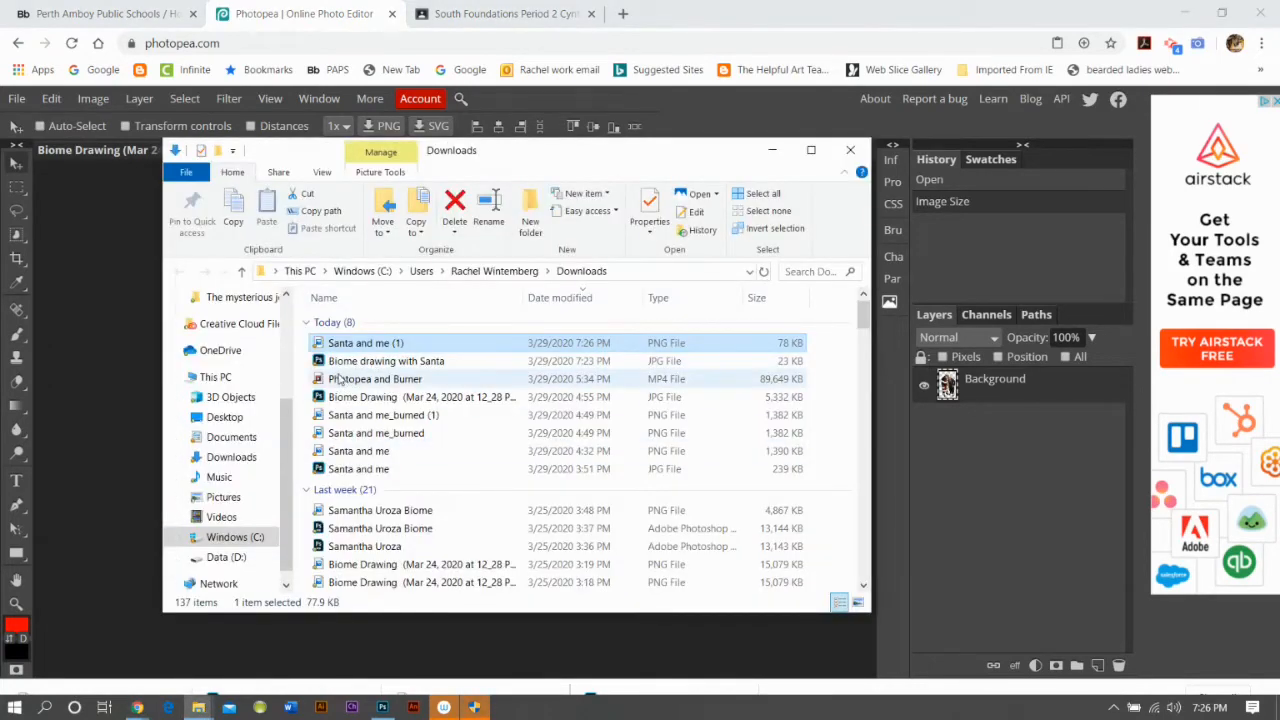
right_click(399, 344)
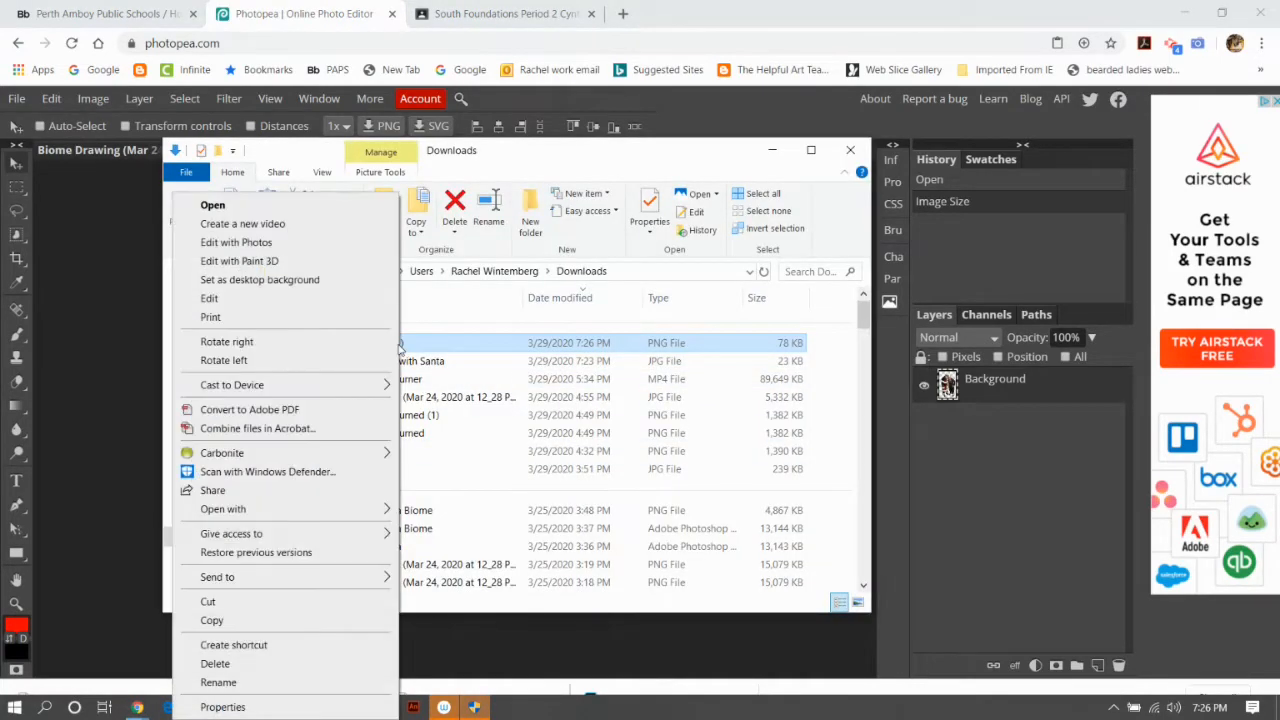
left_click(250, 682)
type("Santa")
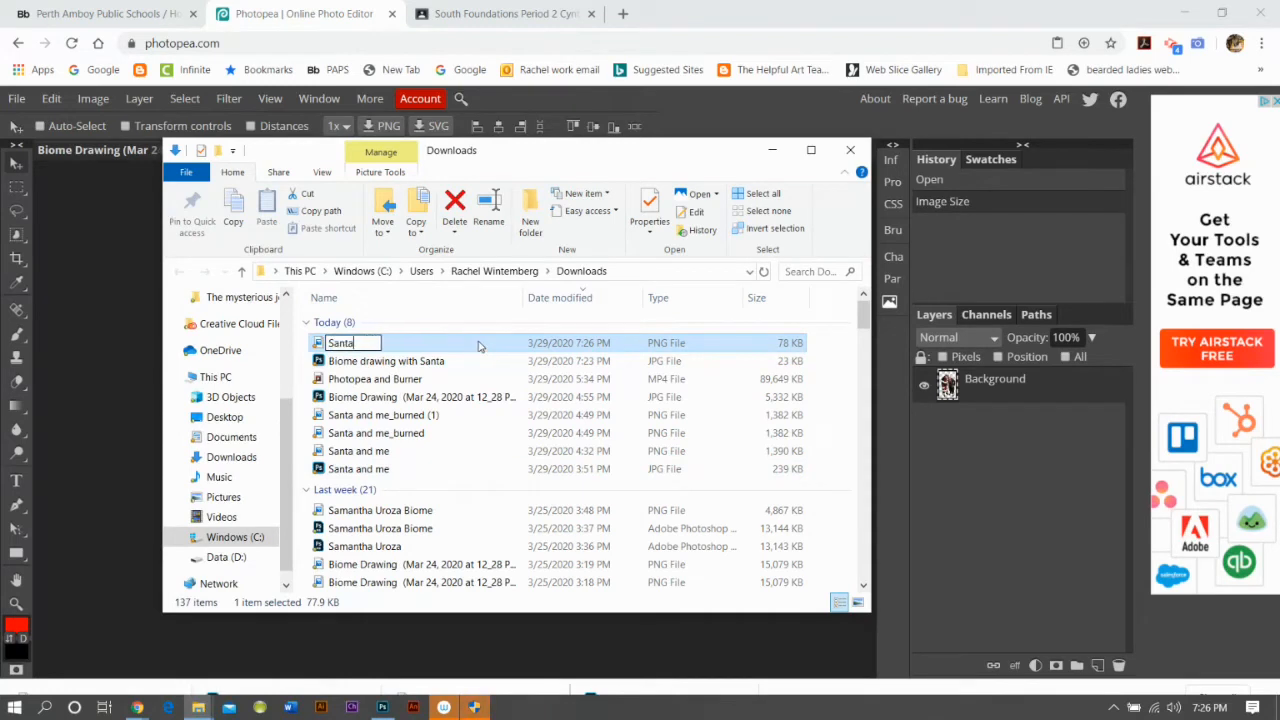
type(" and me thu")
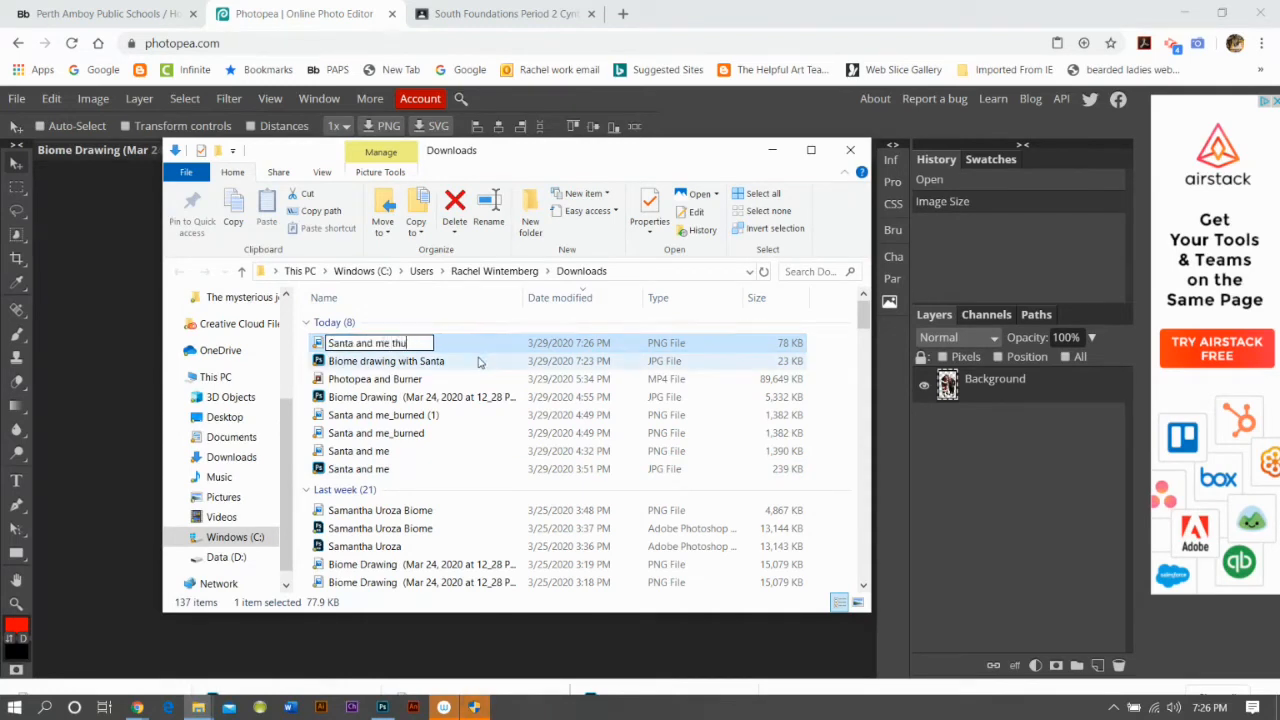
type("mbnail")
key("Return")
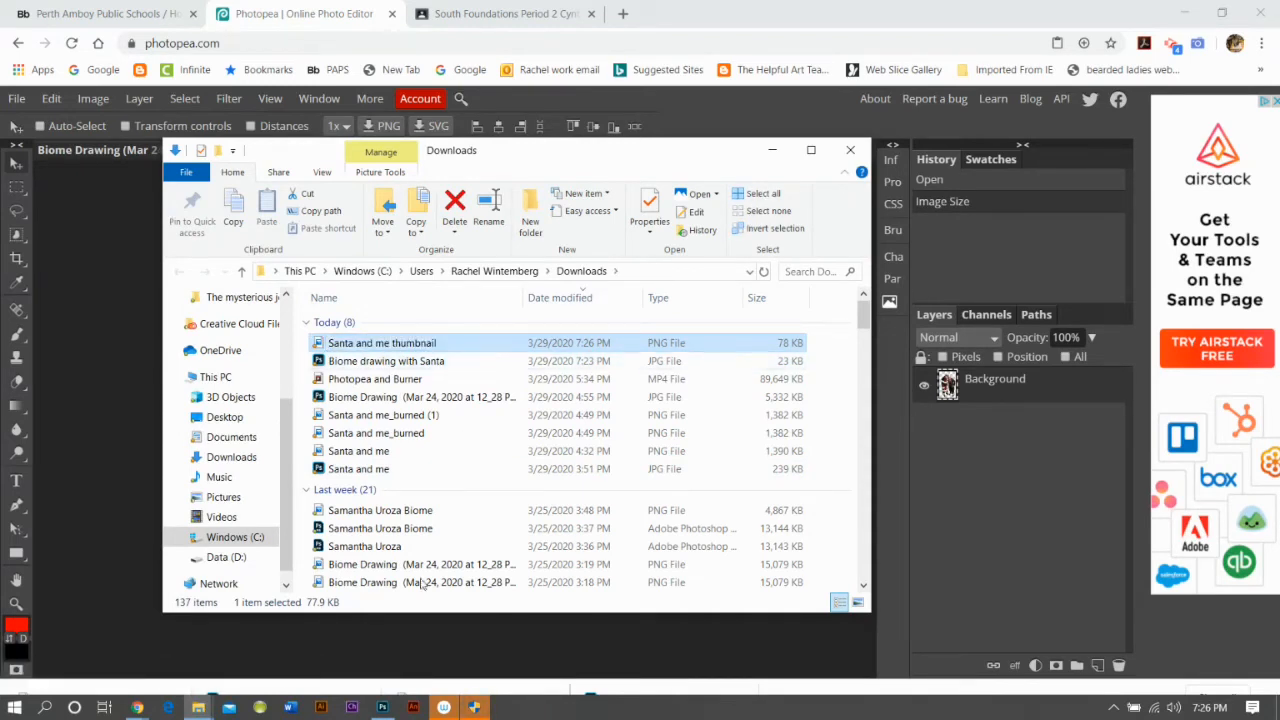
left_click(378, 692)
left_click(137, 707)
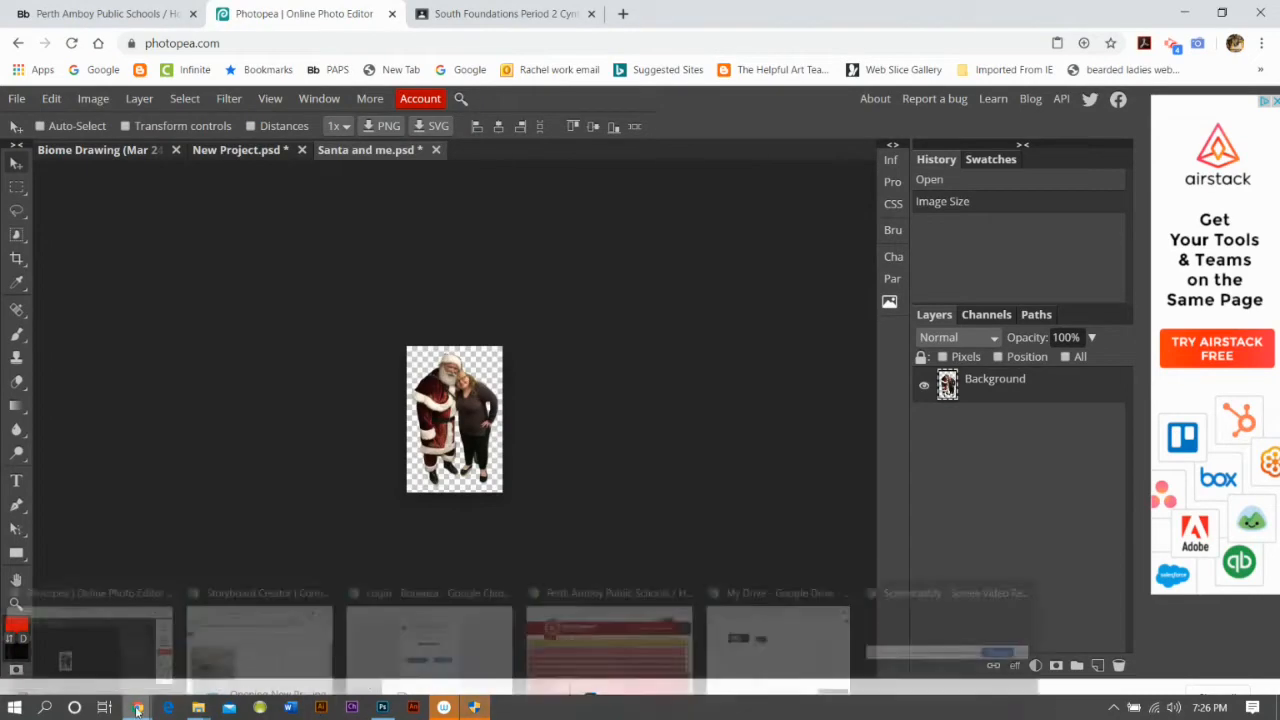
left_click(199, 657)
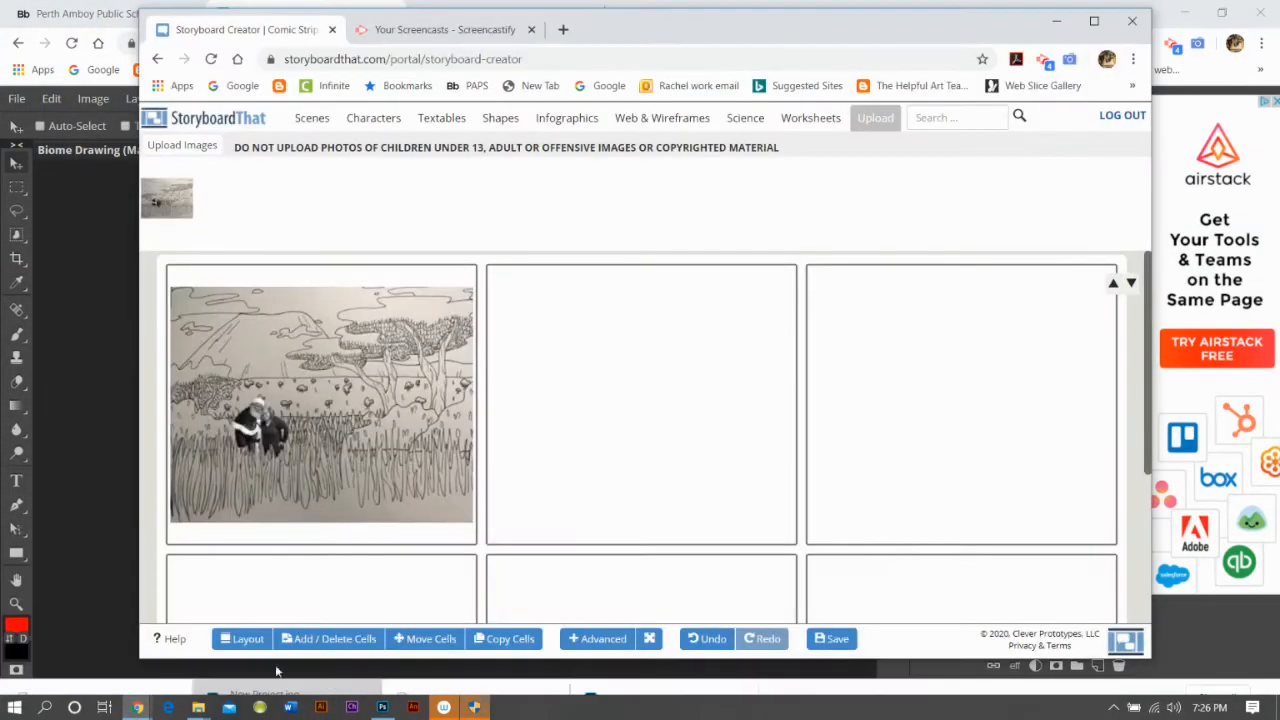
left_click(137, 707)
Open the student's transparent biome PNG in Photopea from the Downloads files modified last week.
left_click(18, 99)
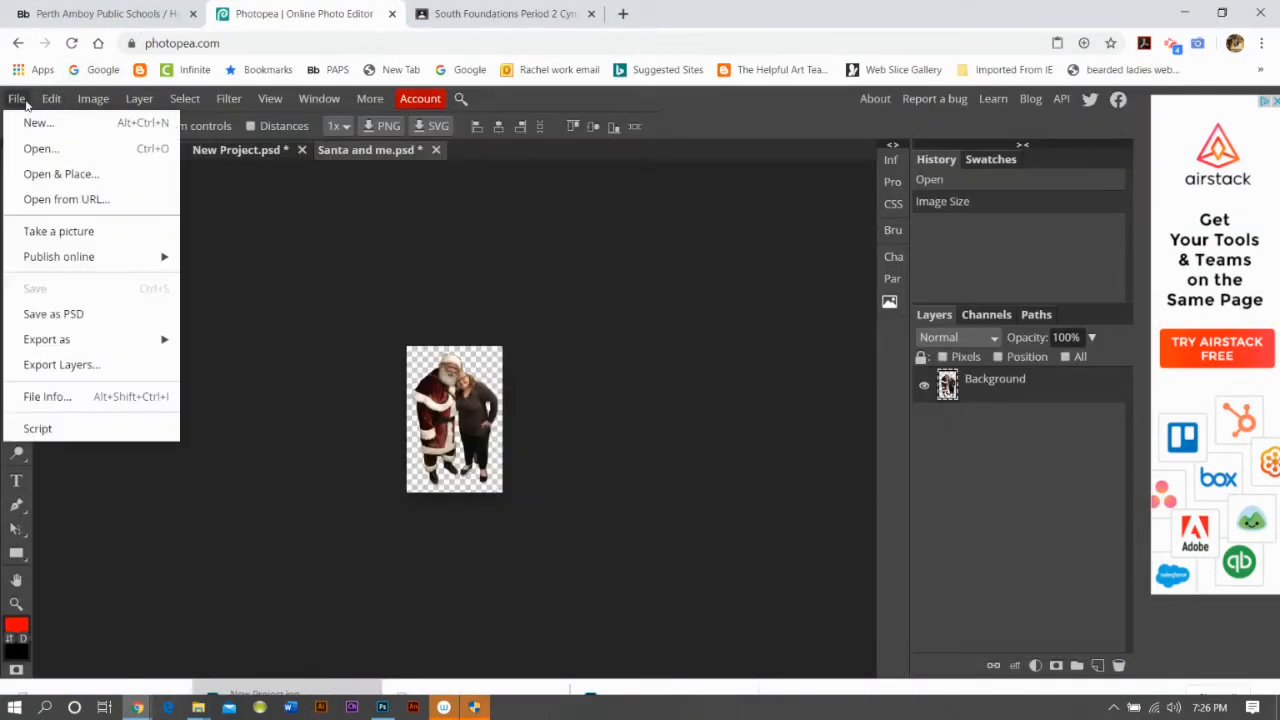
left_click(41, 148)
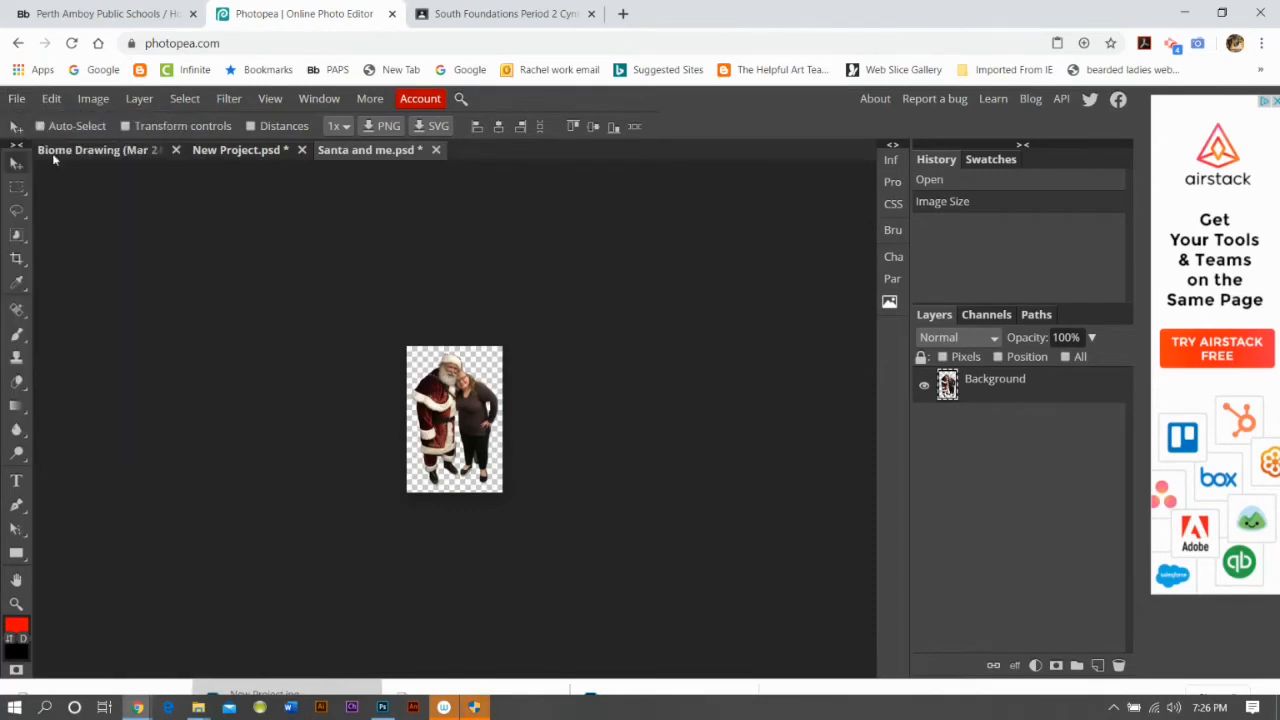
left_click(456, 38)
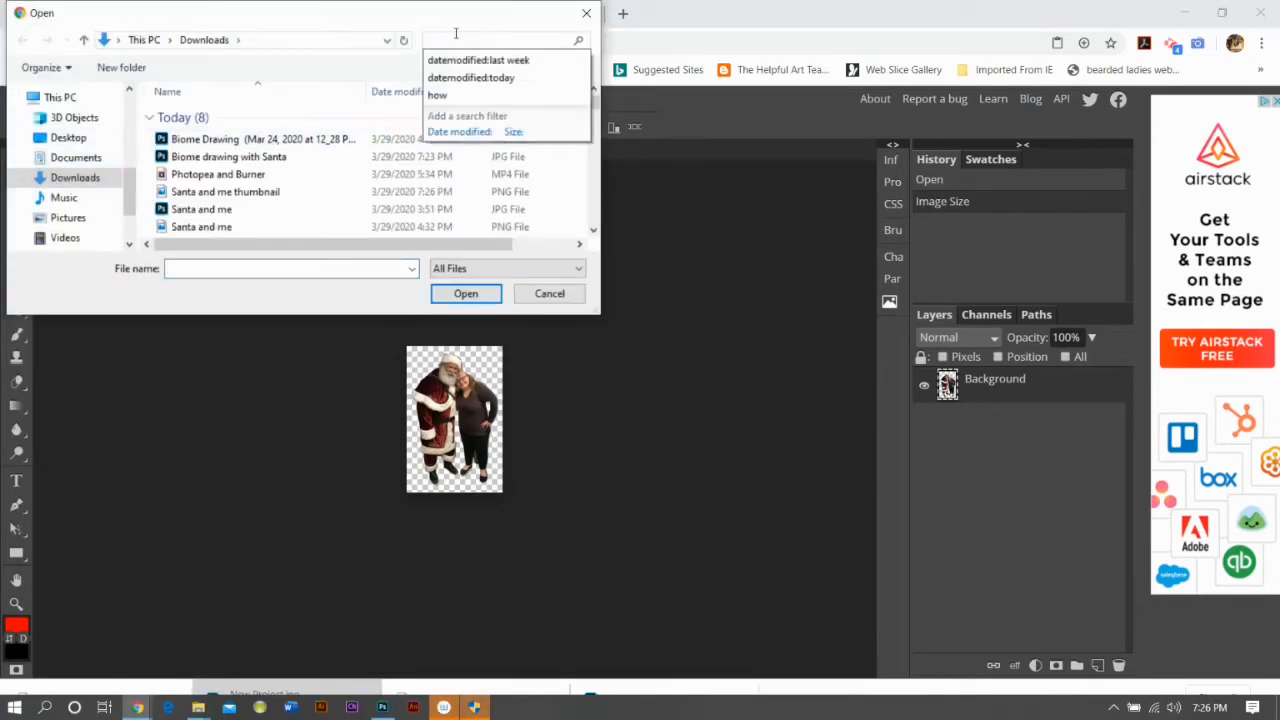
left_click(477, 60)
left_click(250, 125)
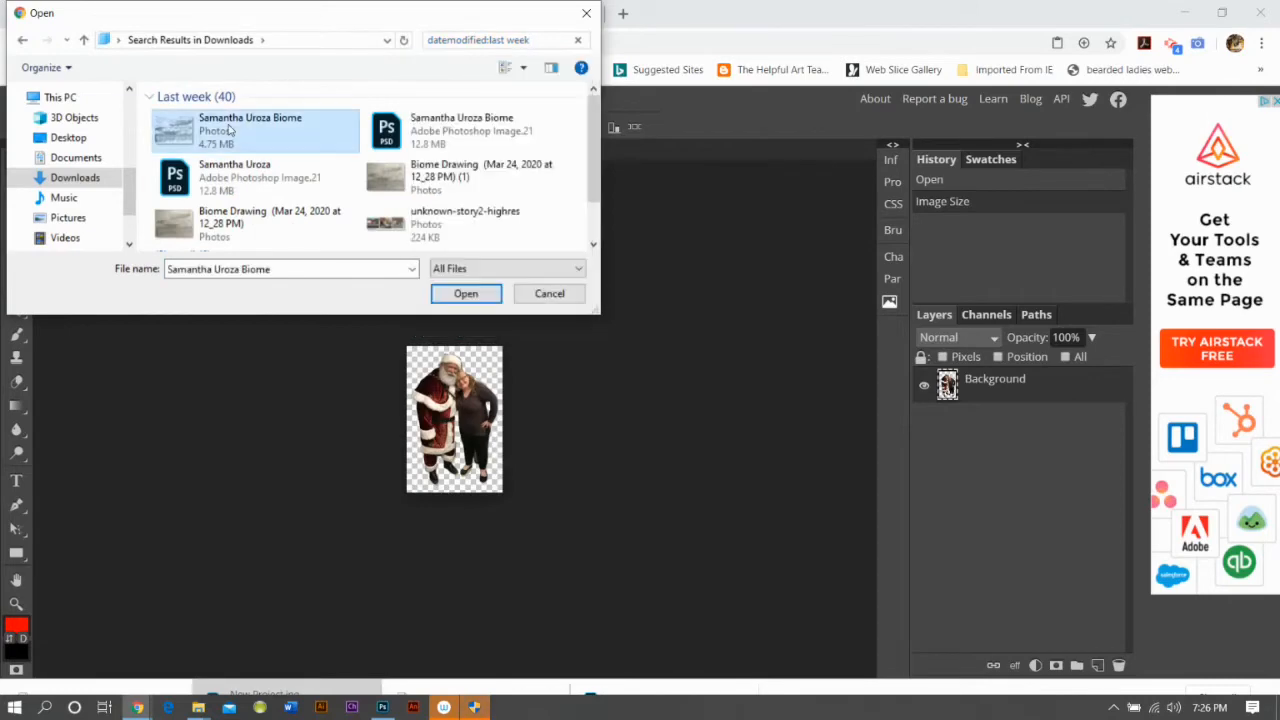
left_click(445, 294)
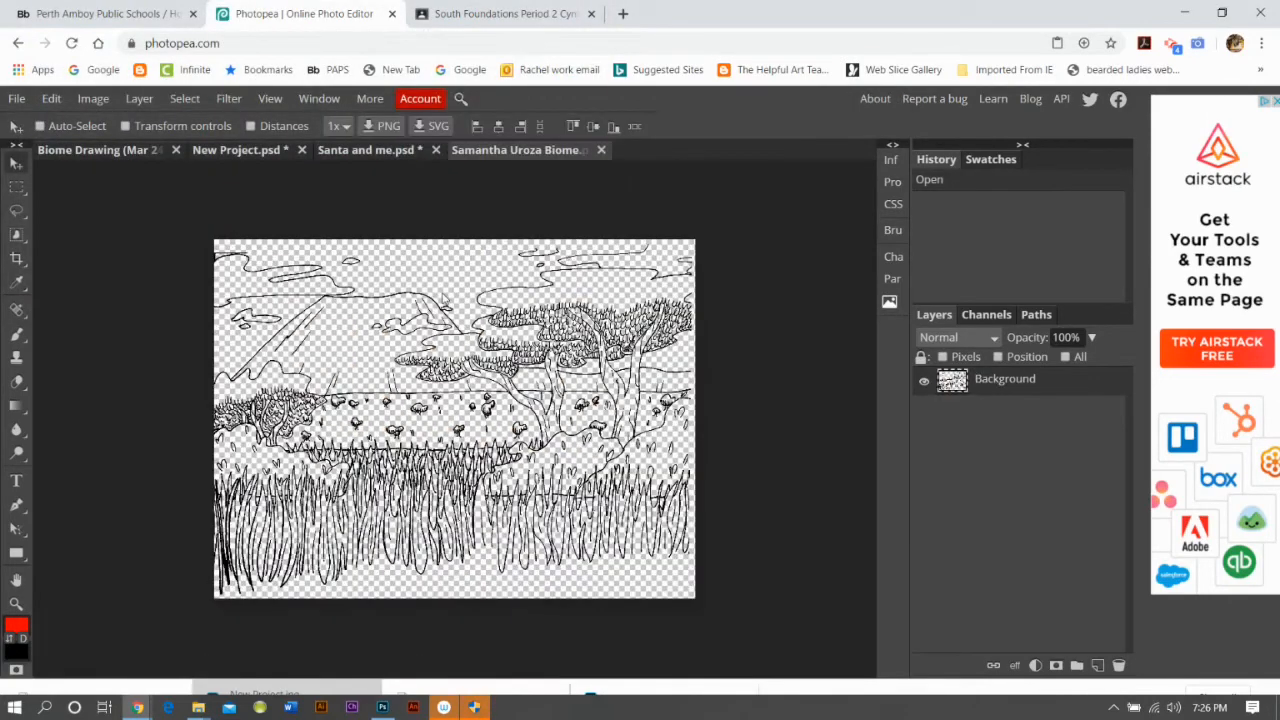
Resize the student's biome image to a width of 5 inches with its proportions linked.
left_click(93, 98)
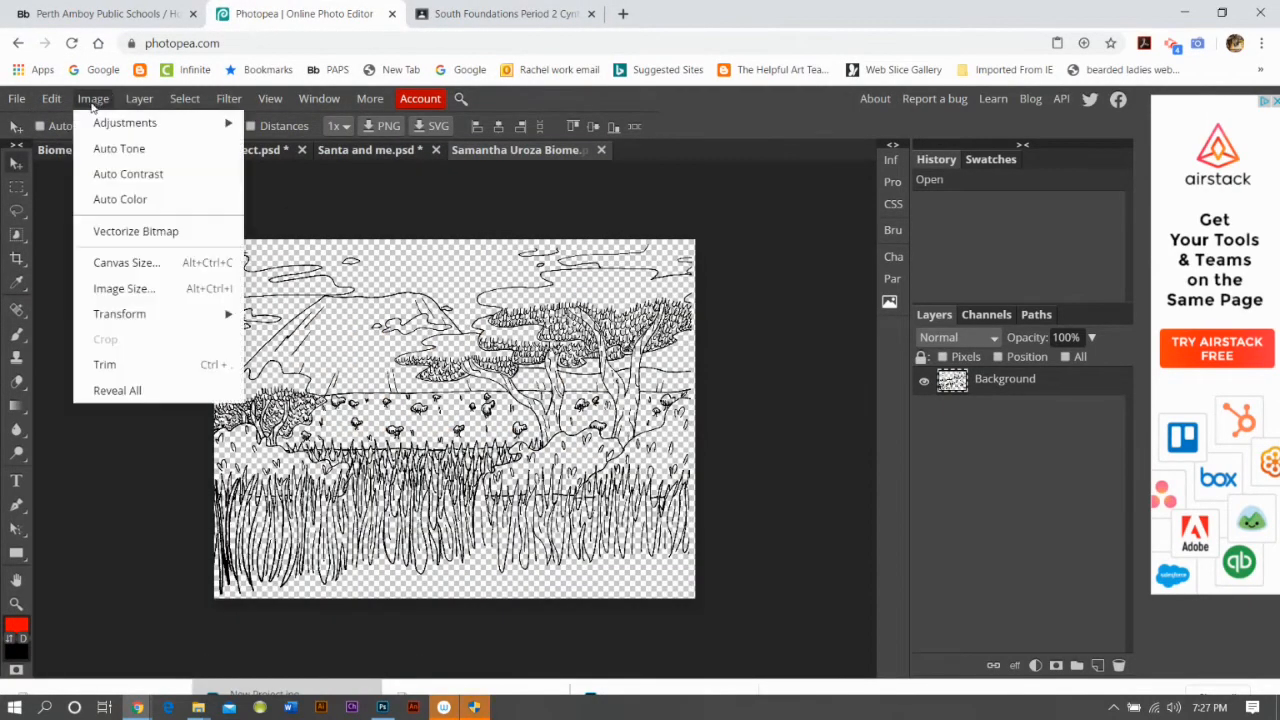
left_click(131, 289)
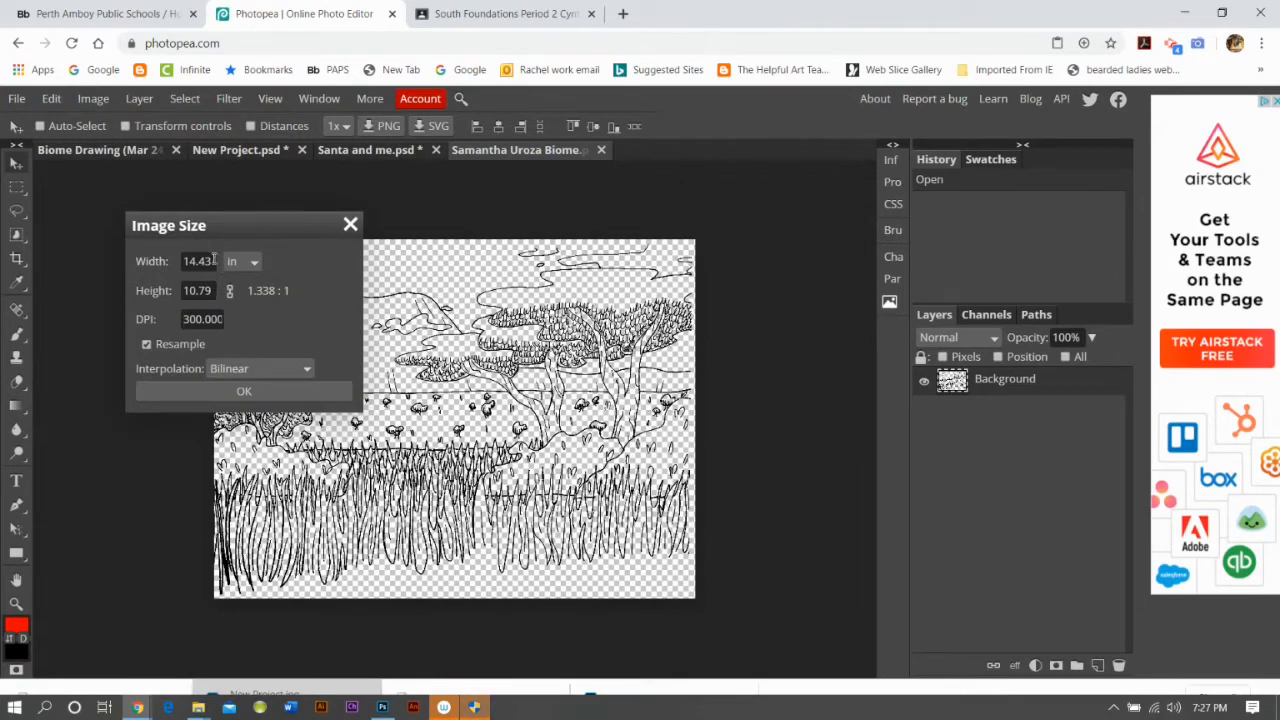
left_click(228, 291)
left_click(137, 261)
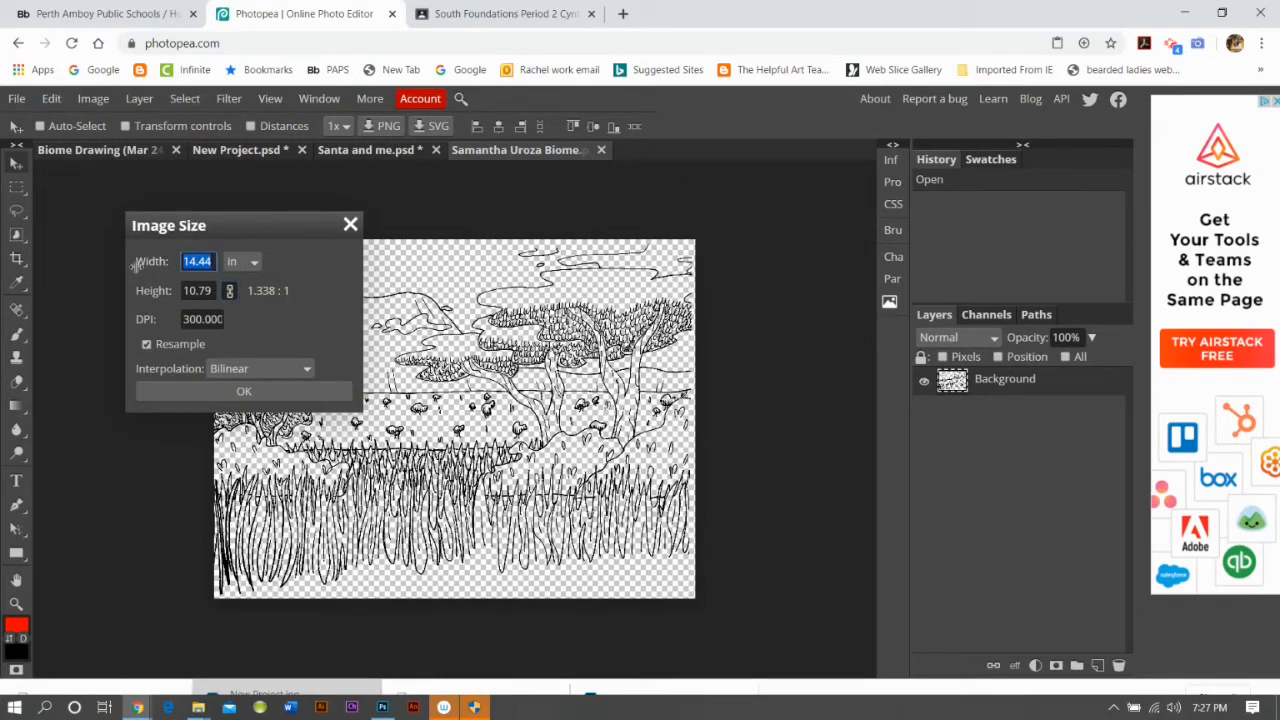
type("5")
left_click(229, 291)
left_click(247, 393)
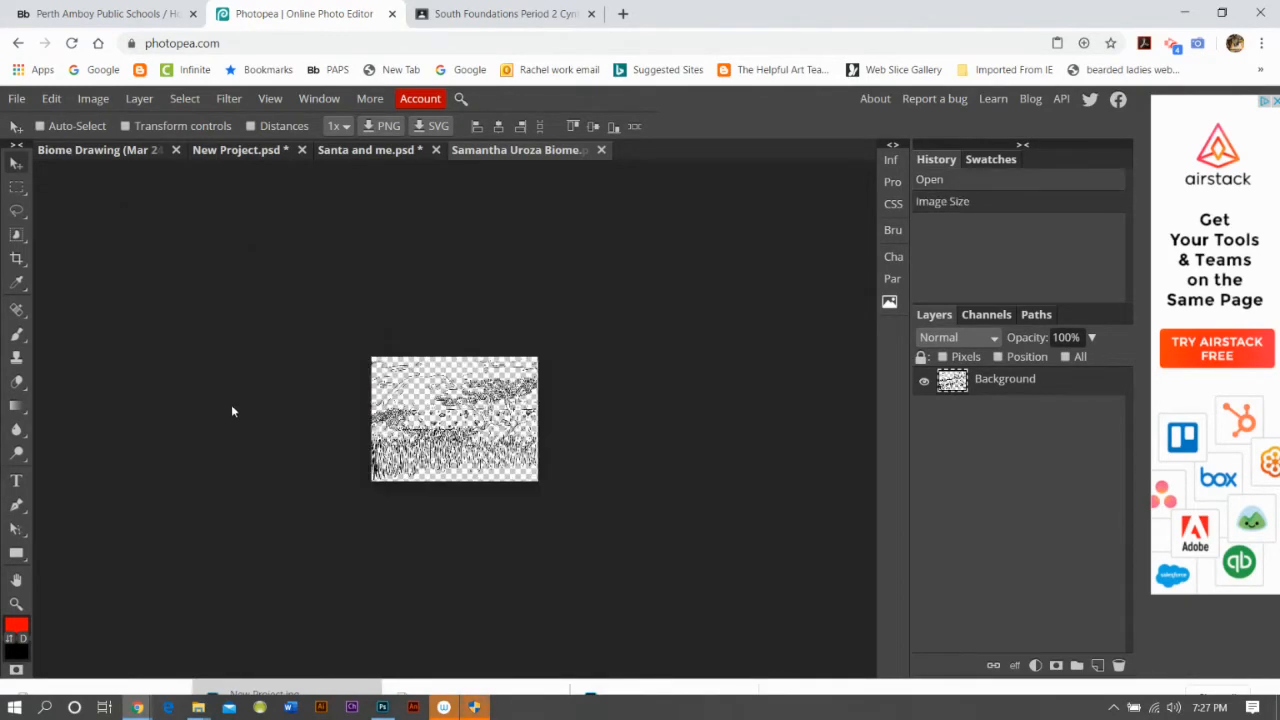
Export the resized biome image as a 1500 x 1122 px JPG and show the saved file in its folder.
left_click(10, 97)
mouse_move(70, 340)
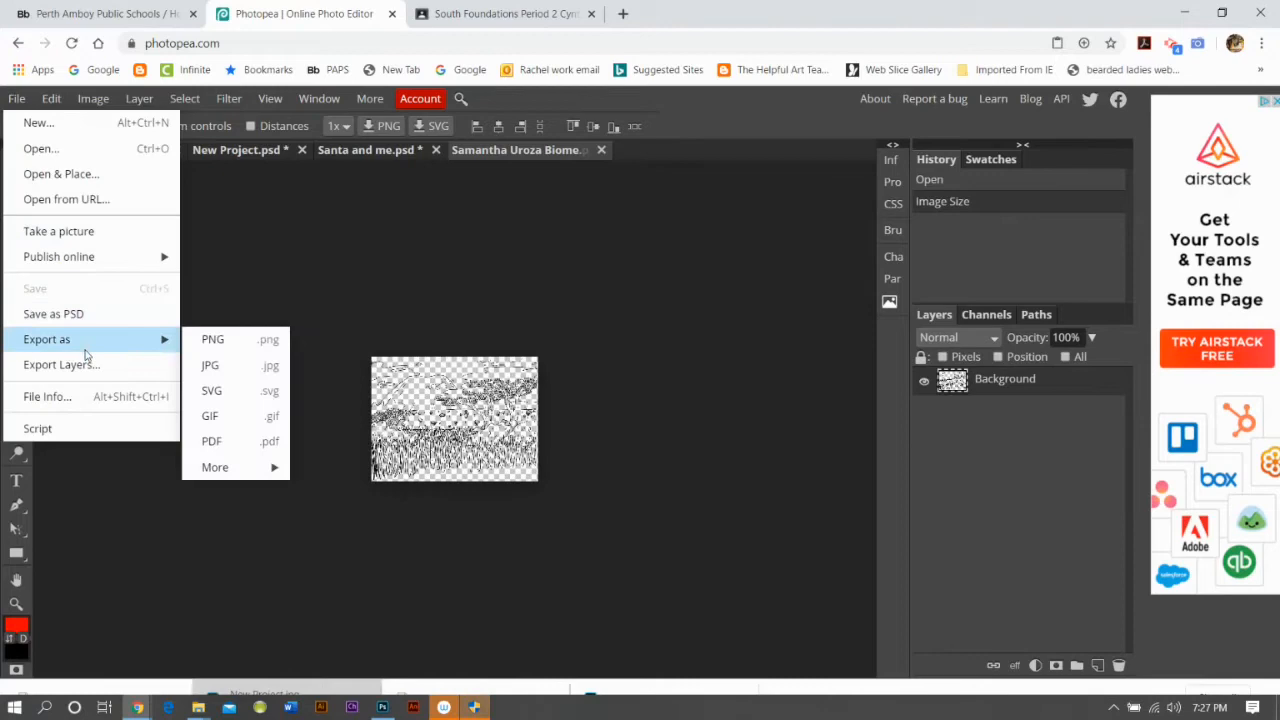
left_click(266, 341)
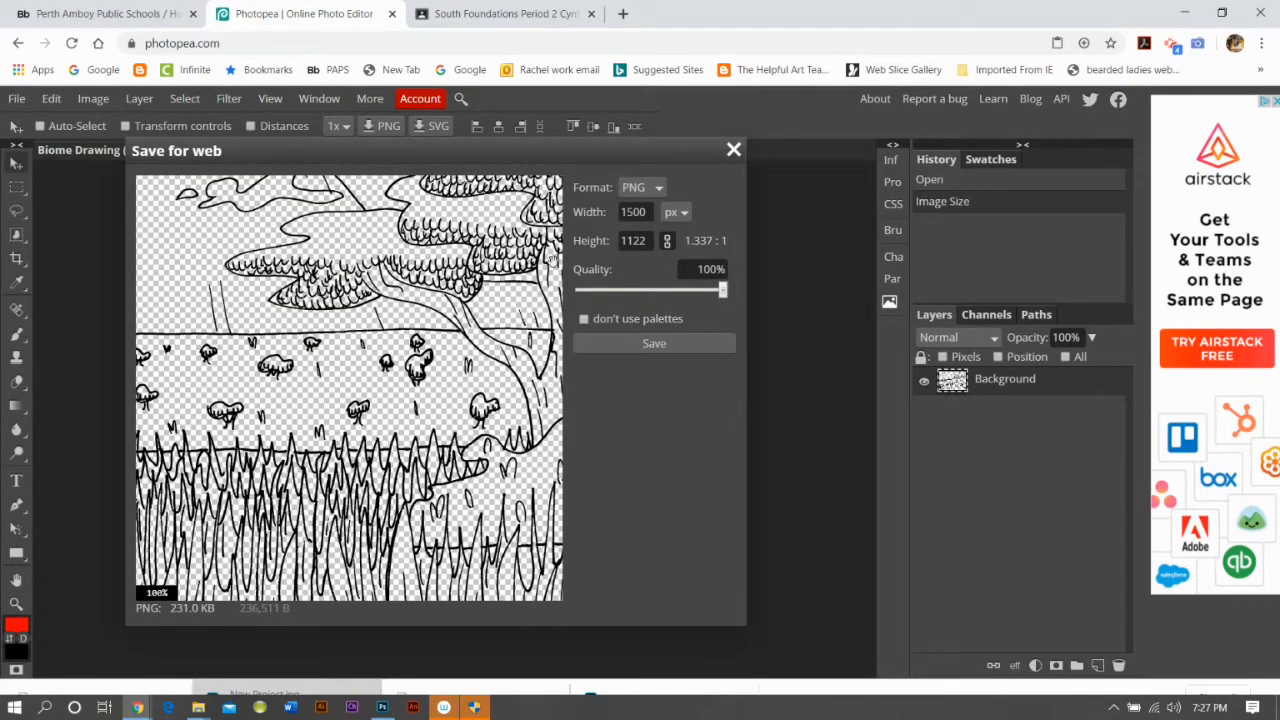
left_click(658, 187)
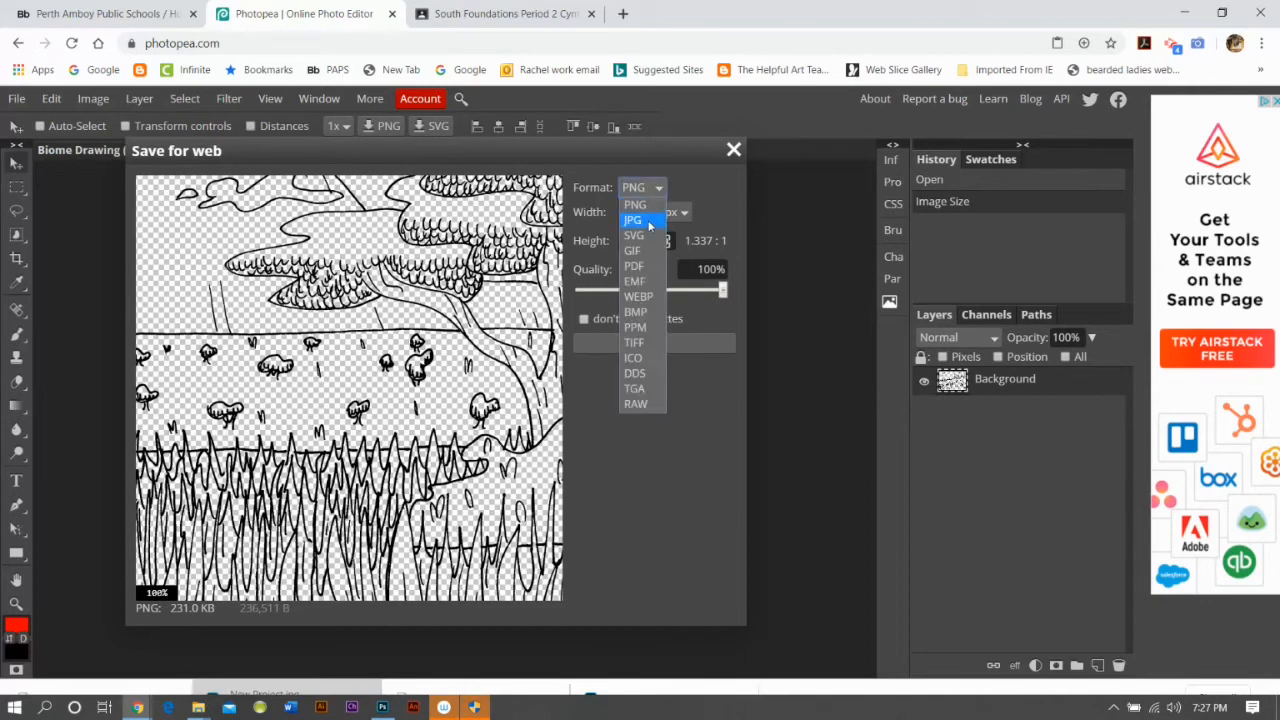
left_click(655, 217)
left_click(654, 343)
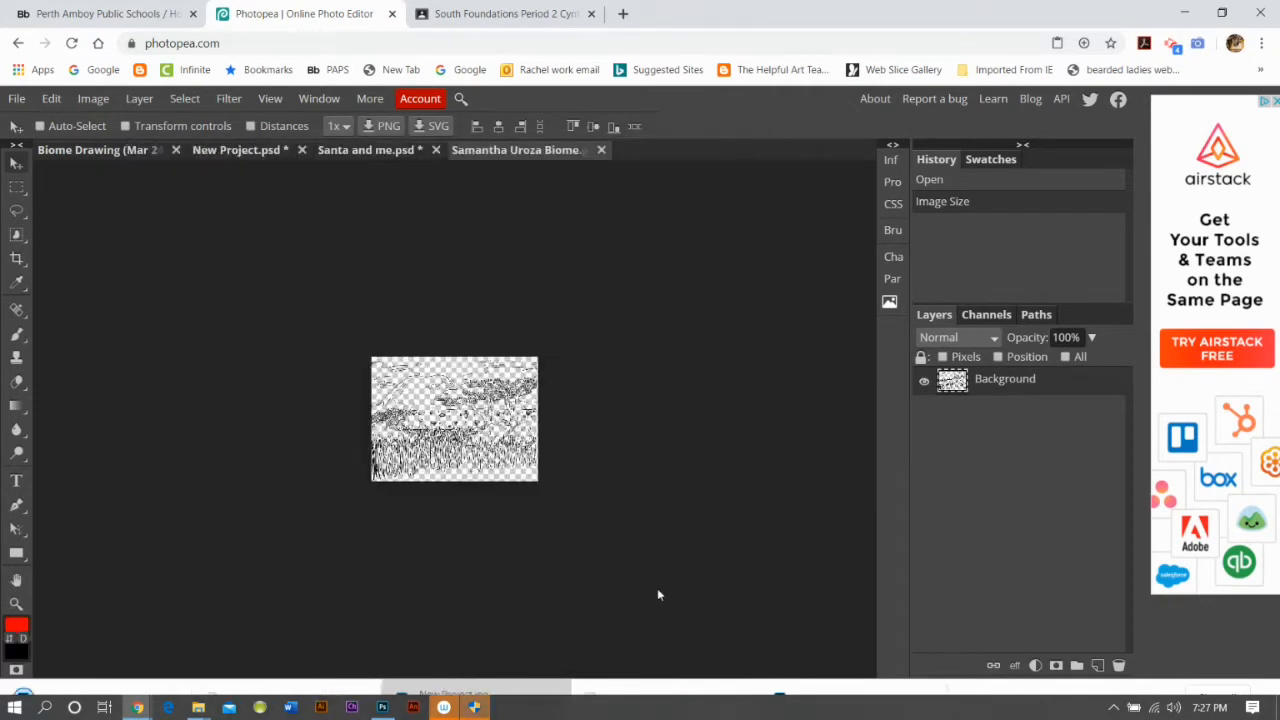
right_click(108, 692)
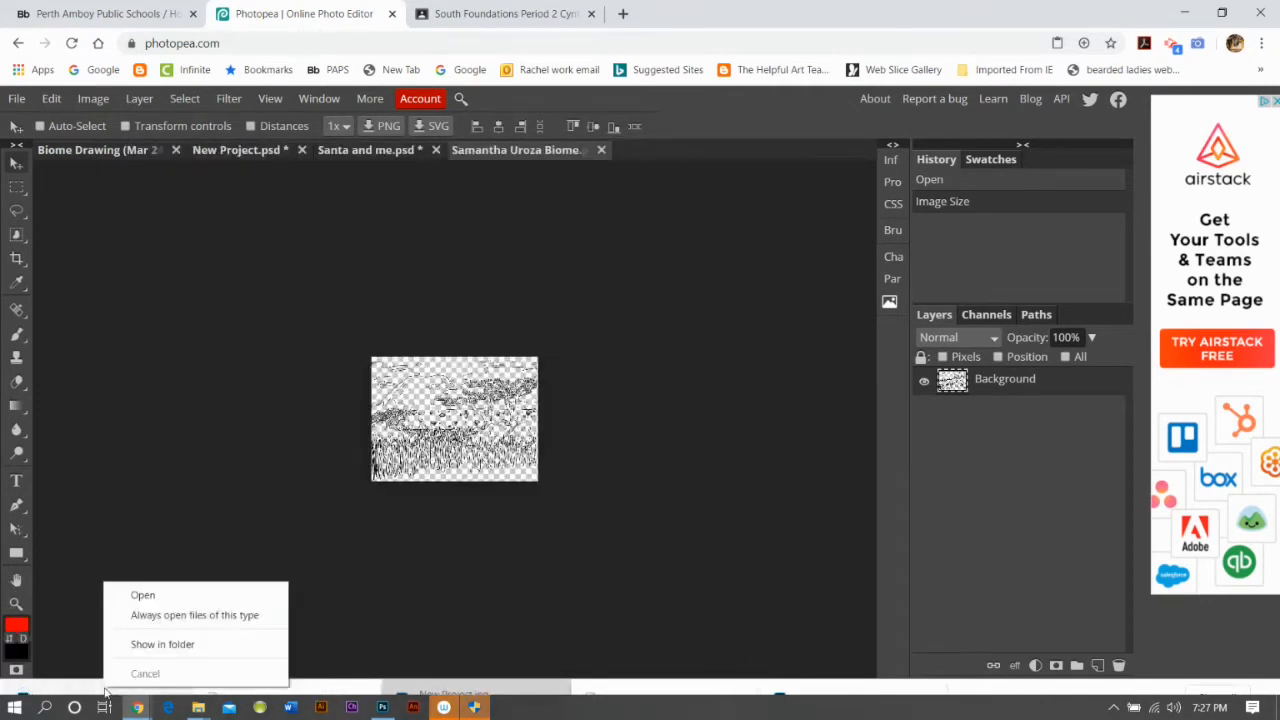
left_click(135, 640)
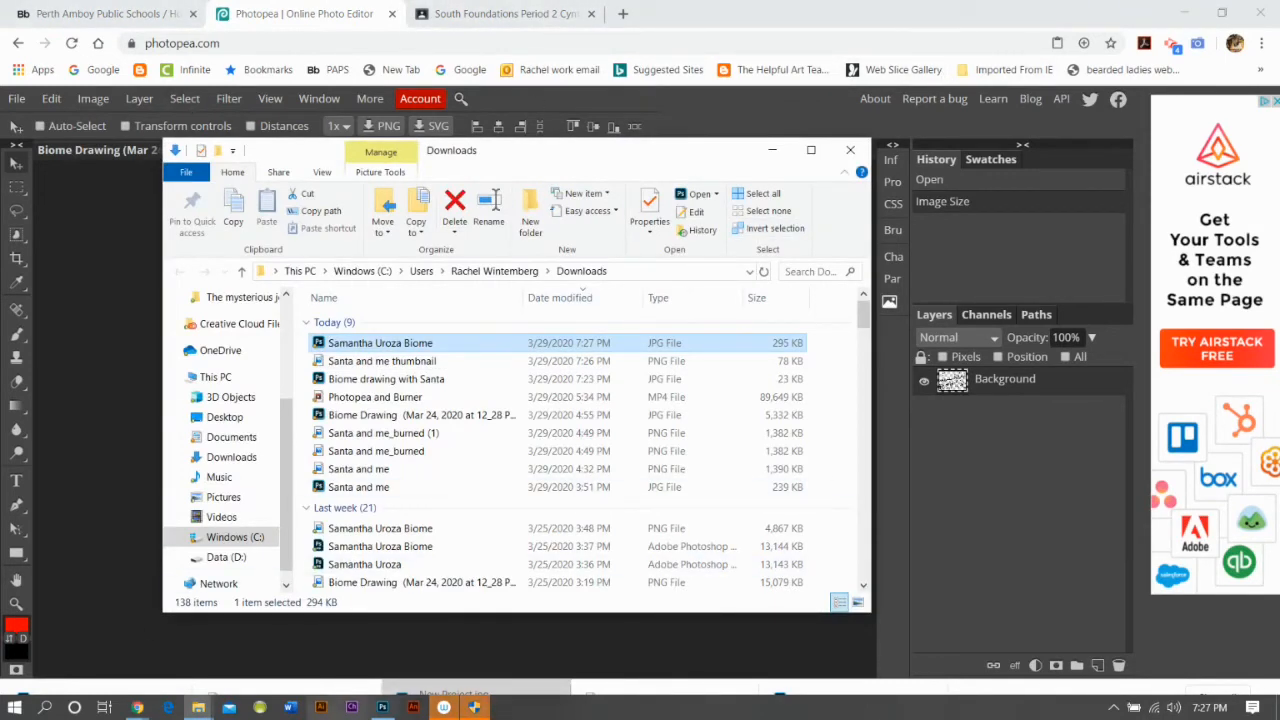
Switch to Storyboard That, reopen the storyboard creator in a new window and load the autosaved board.
mouse_move(137, 707)
left_click(259, 640)
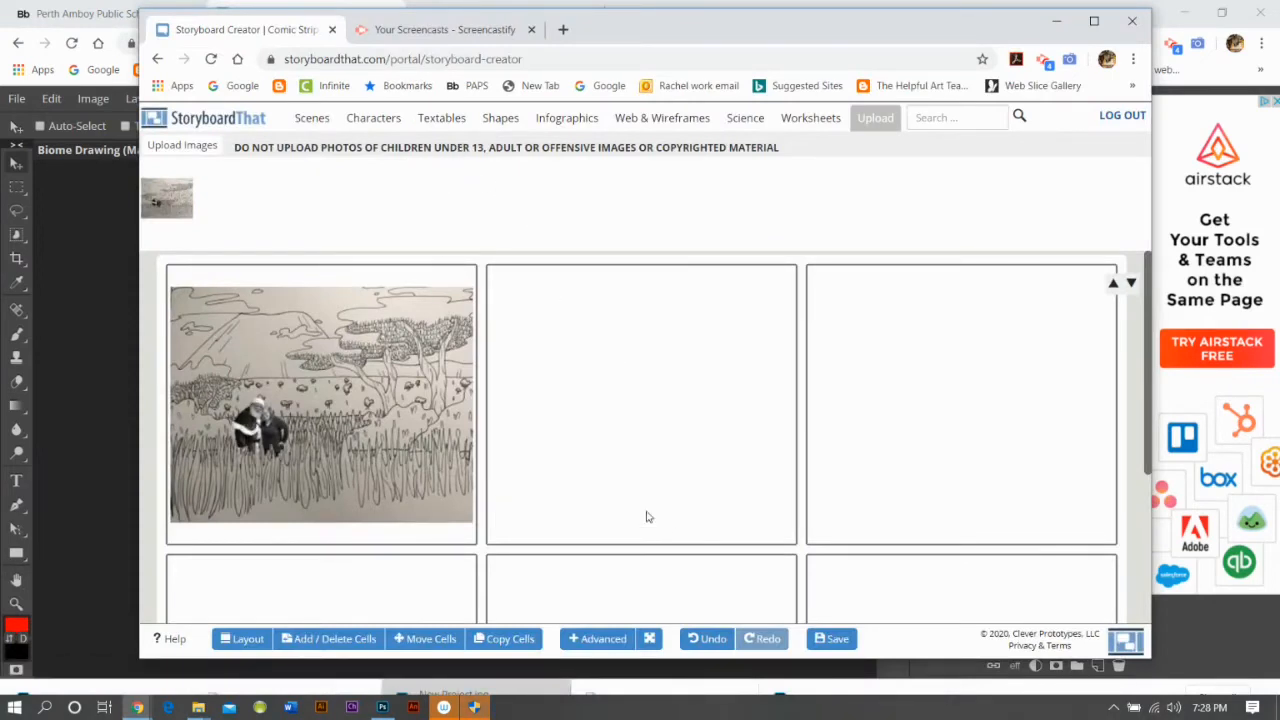
right_click(868, 121)
left_click(950, 149)
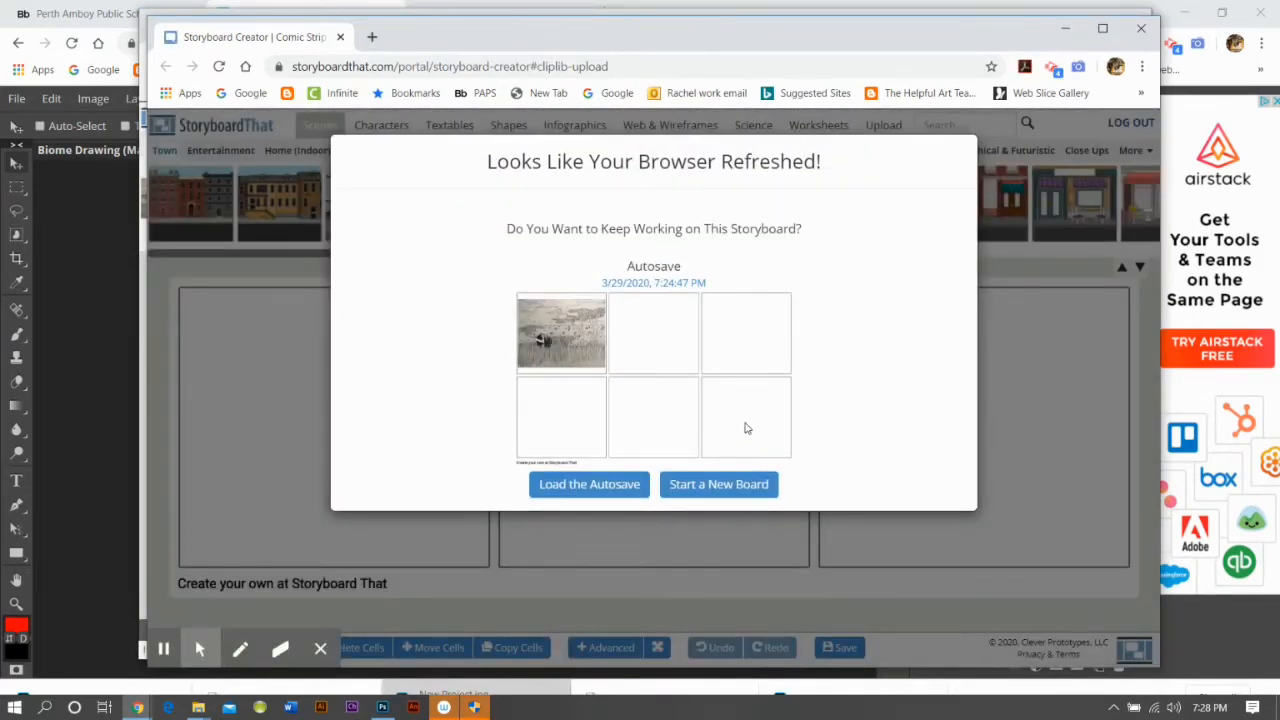
left_click(589, 484)
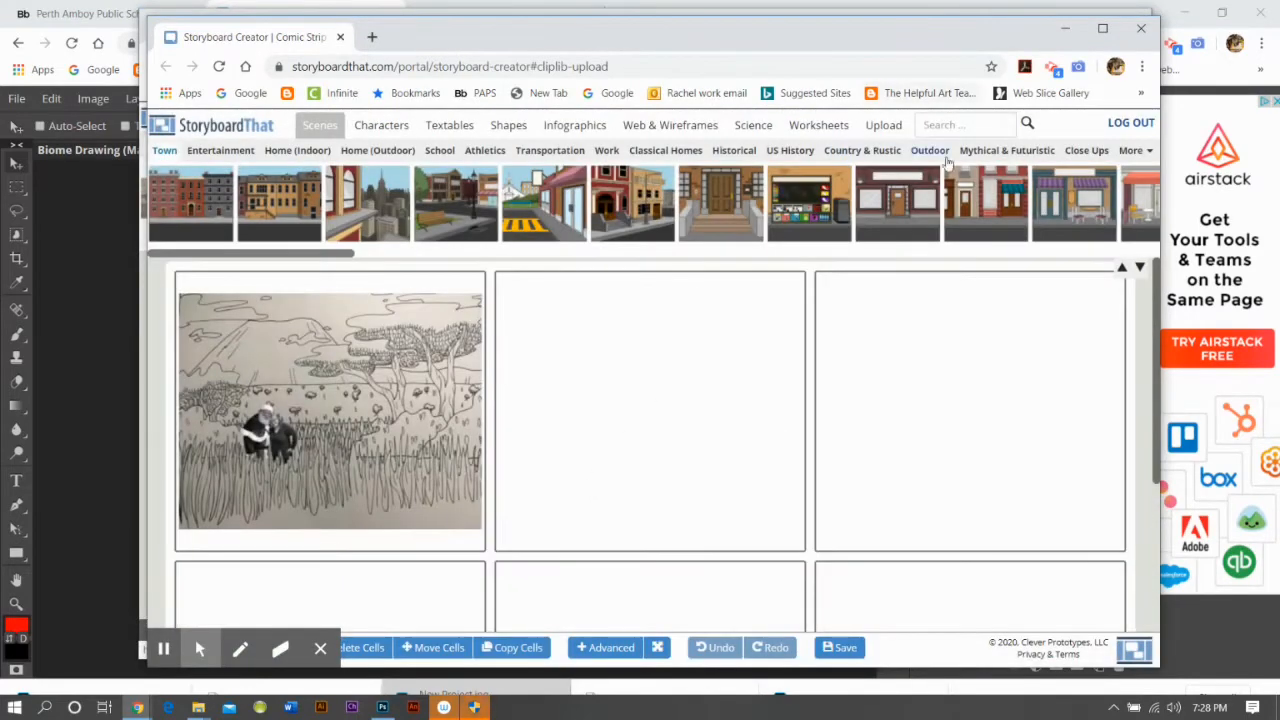
Upload the student's biome JPG from today's Downloads files to the storyboard's image library and close the upload dialog.
left_click(896, 126)
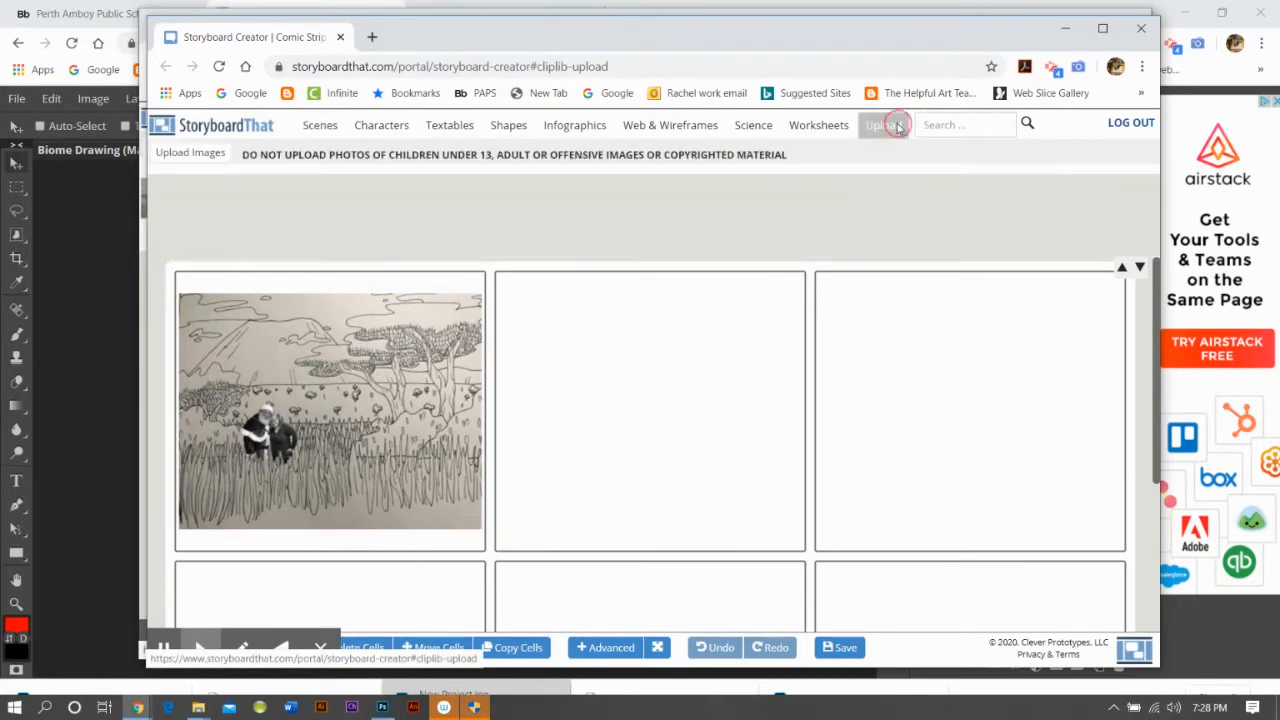
left_click(190, 152)
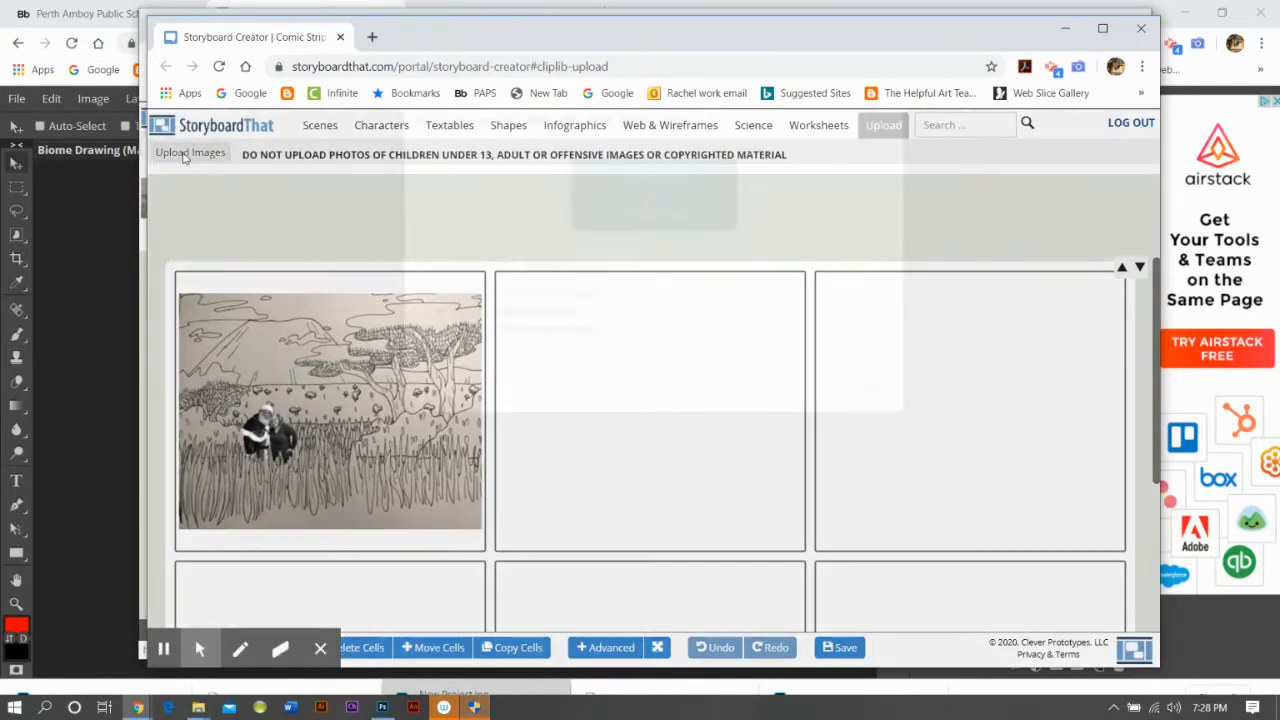
left_click(679, 280)
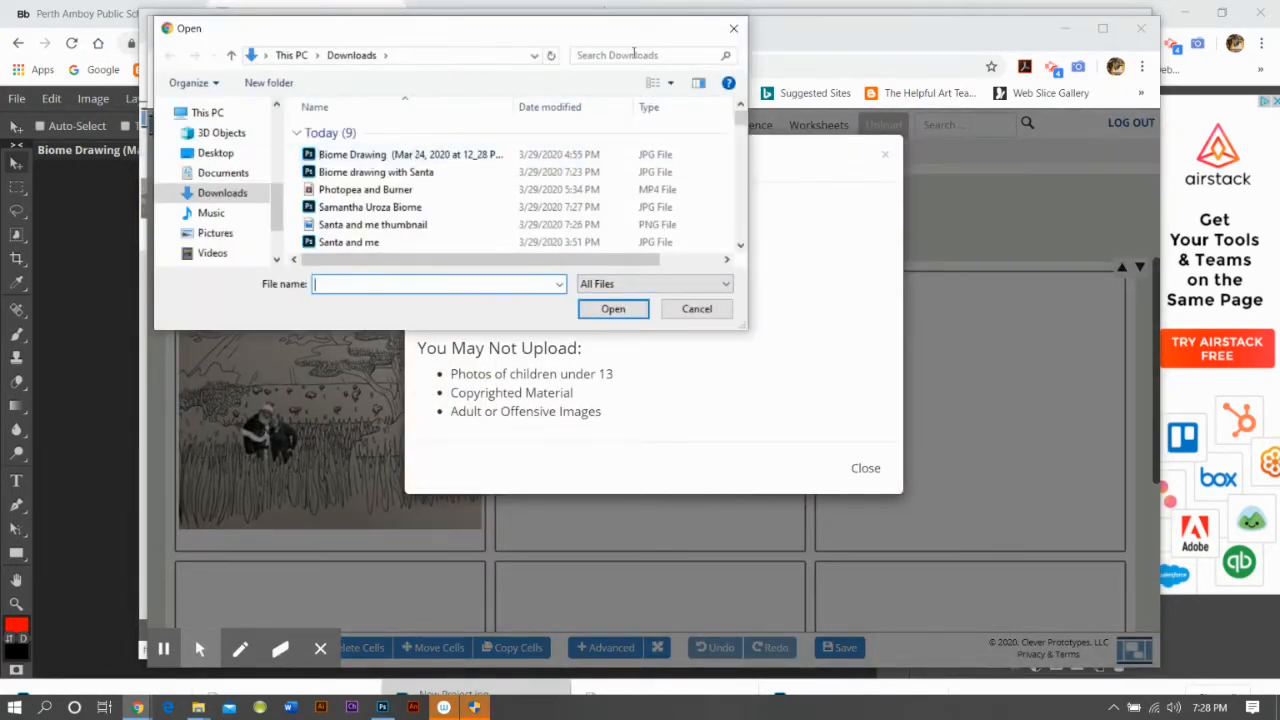
left_click(635, 54)
left_click(636, 93)
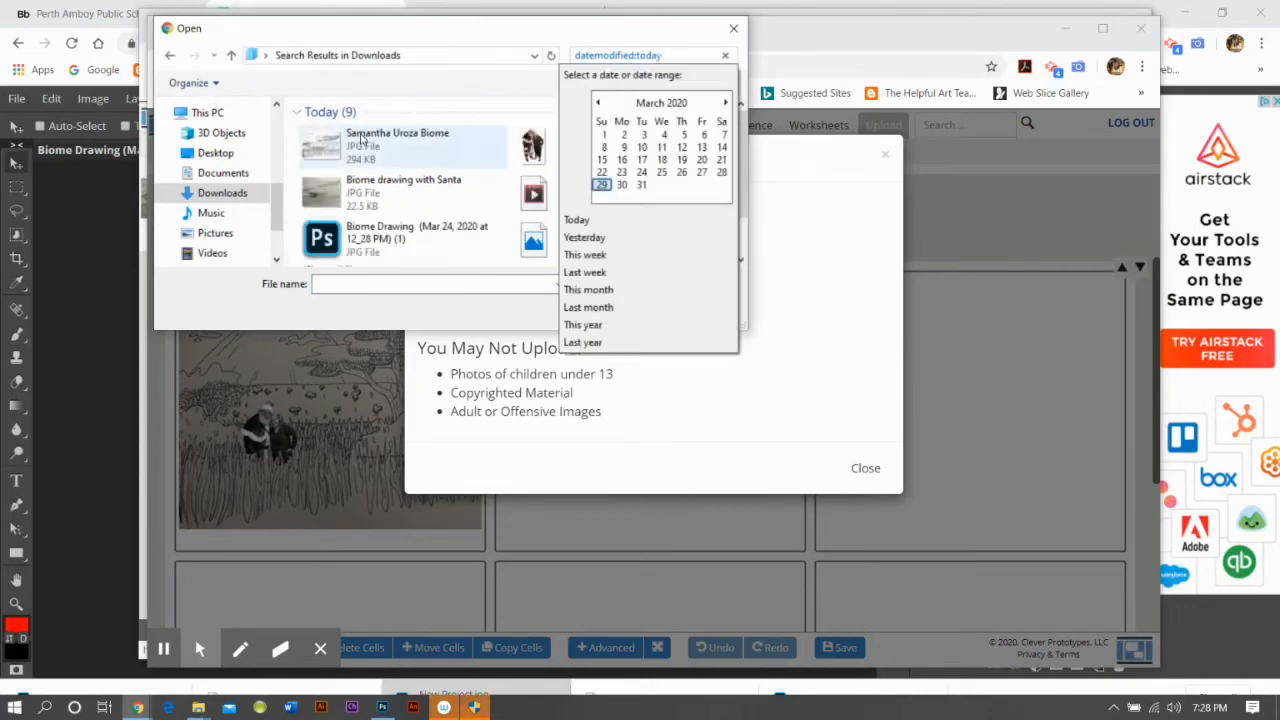
left_click(397, 140)
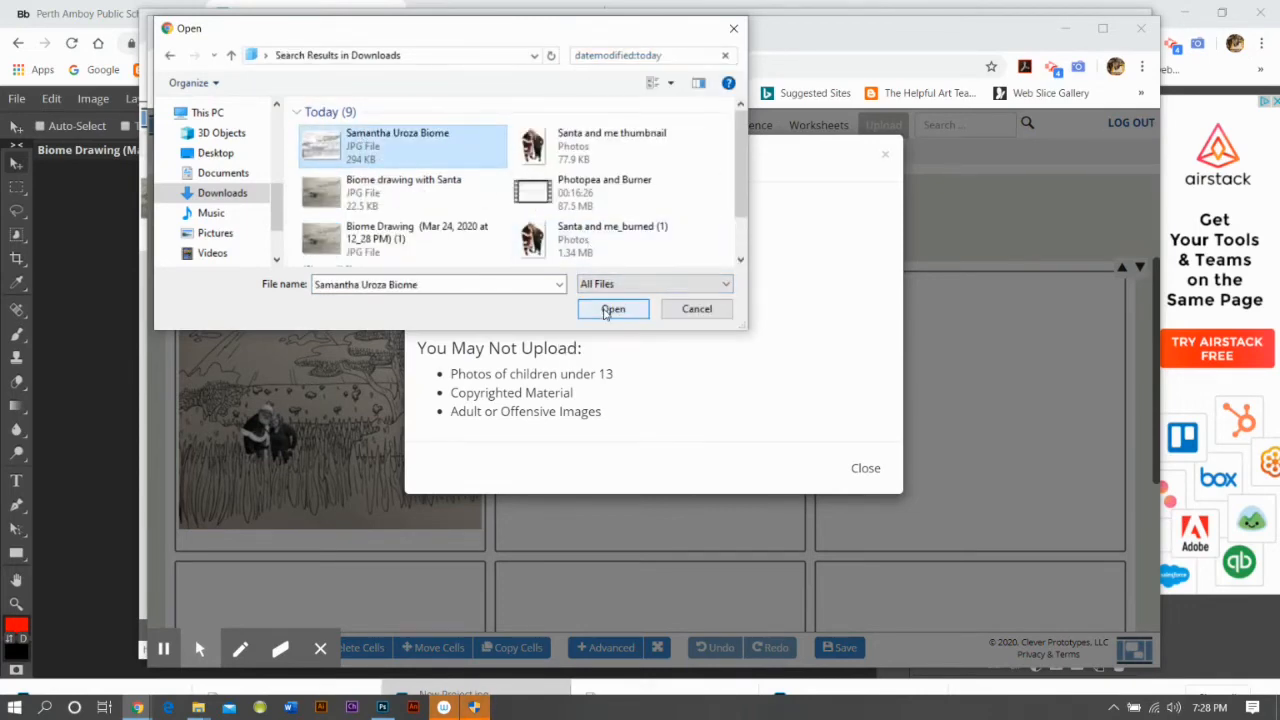
left_click(612, 309)
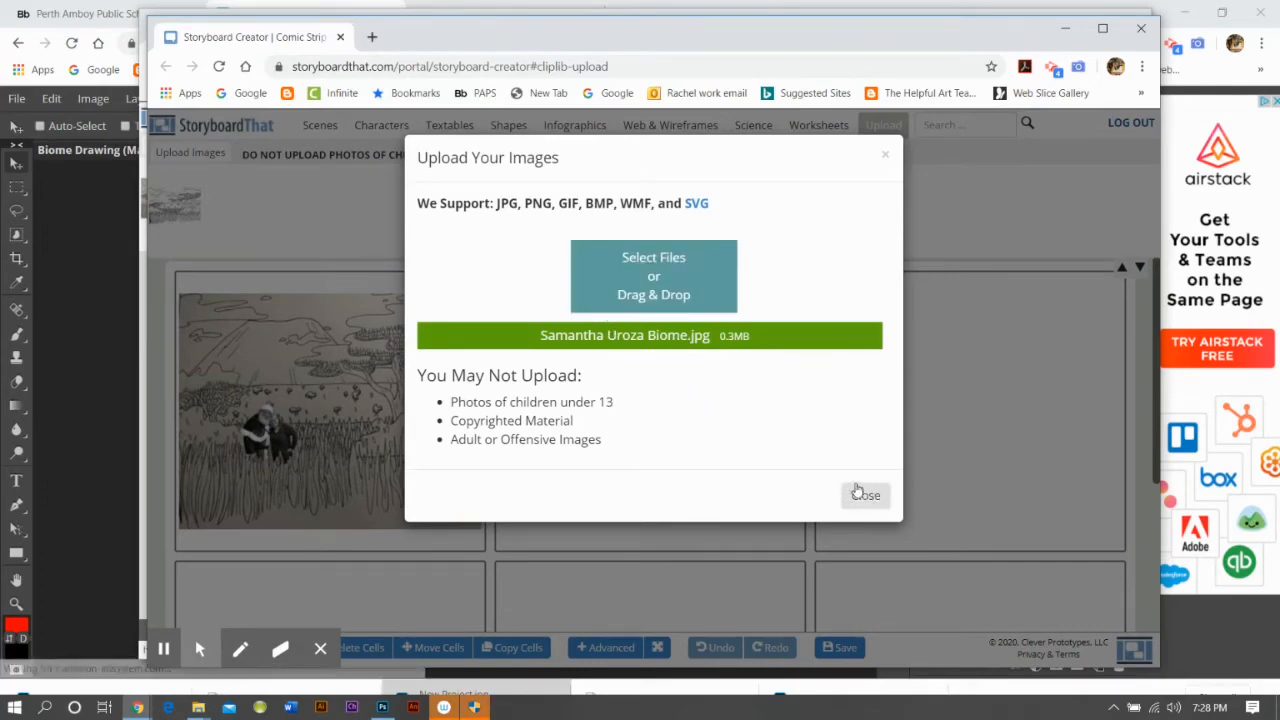
left_click(866, 495)
Place the uploaded biome line drawing in the second cell of the top row and scale it to span the cell's full width.
left_click_drag(177, 222, 651, 380)
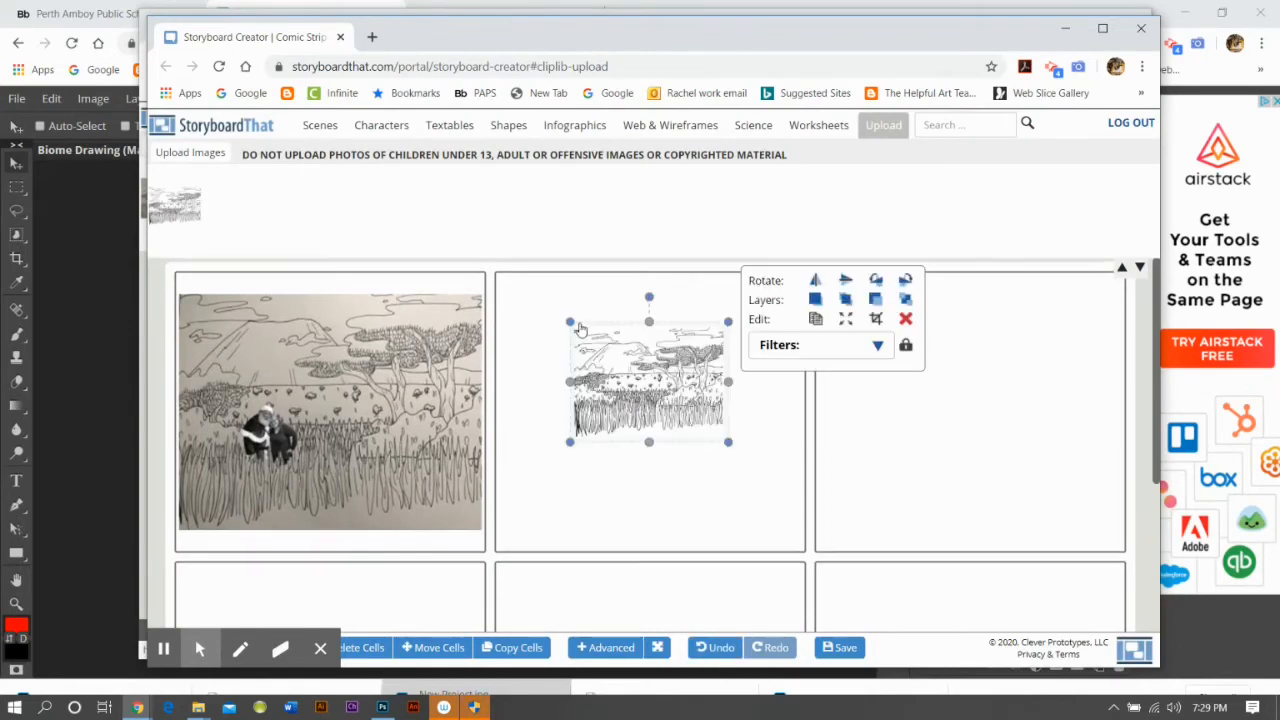
left_click_drag(575, 327, 481, 270)
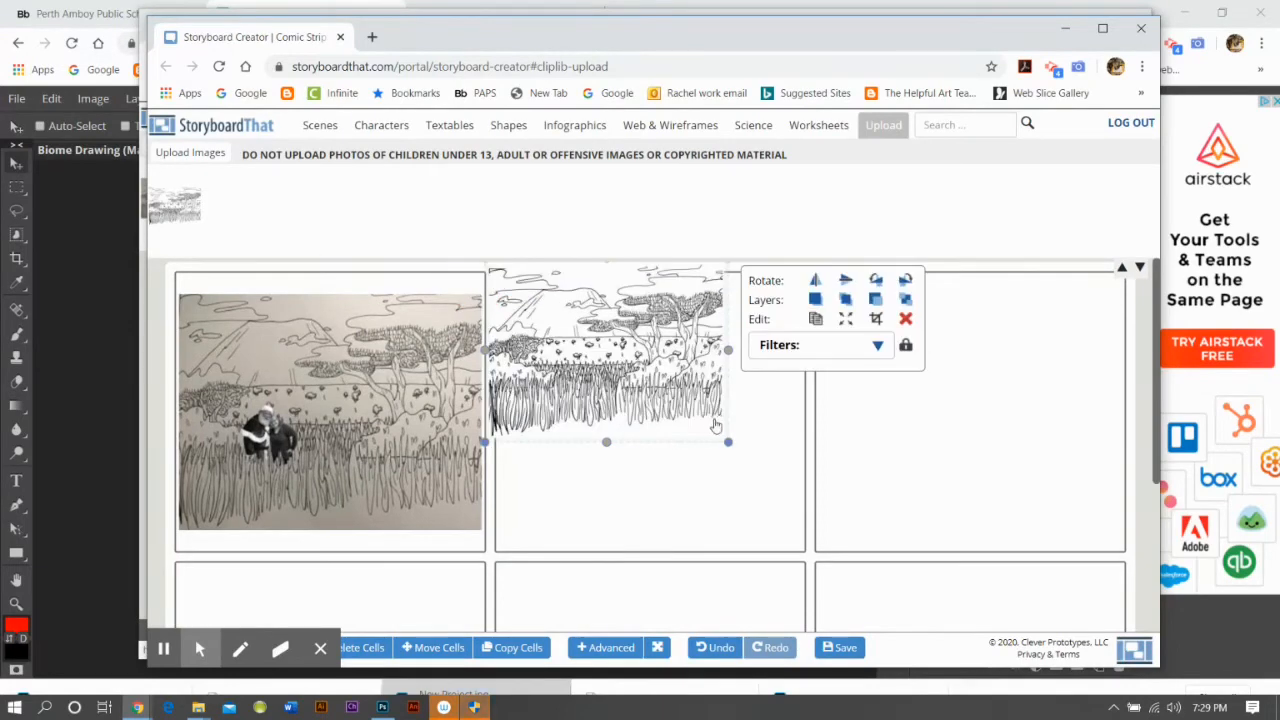
left_click_drag(727, 443, 785, 530)
left_click_drag(703, 420, 704, 458)
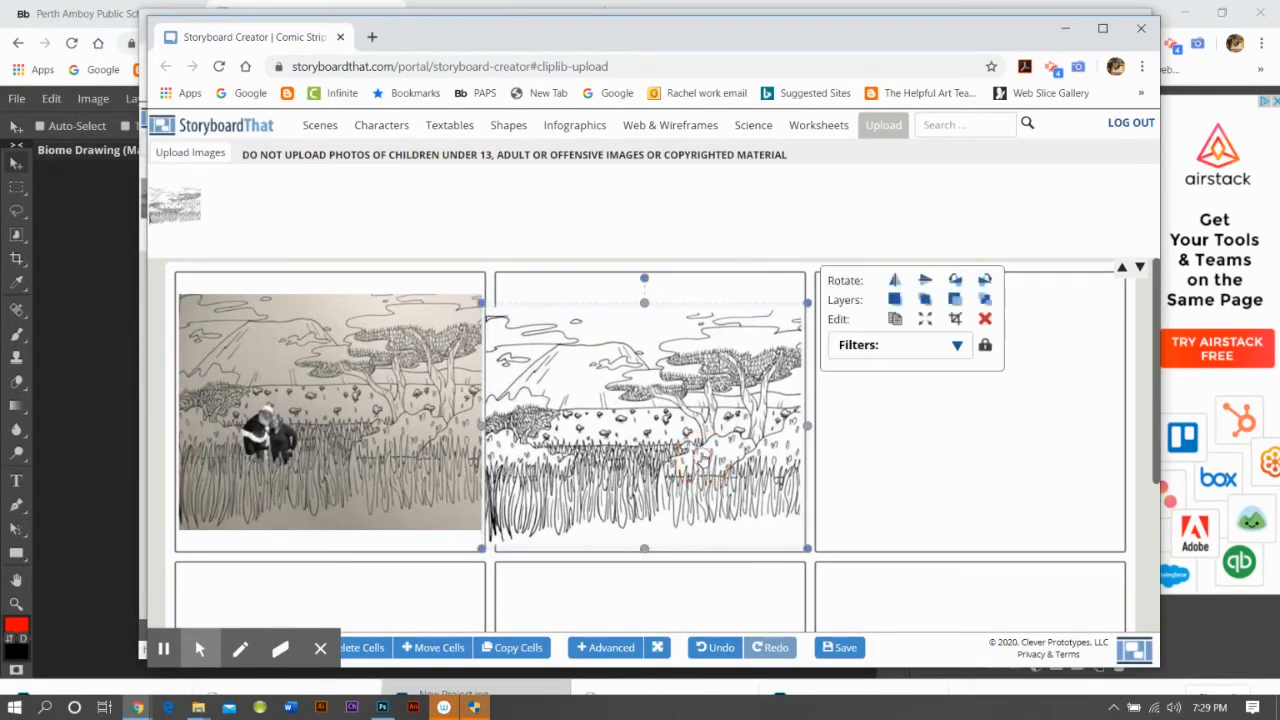
Shrink the biome drawing in the second cell so its edge fits inside the cell border, and deselect it.
mouse_move(483, 300)
left_mouse_down()
mouse_move(503, 304)
mouse_move(500, 316)
left_mouse_up()
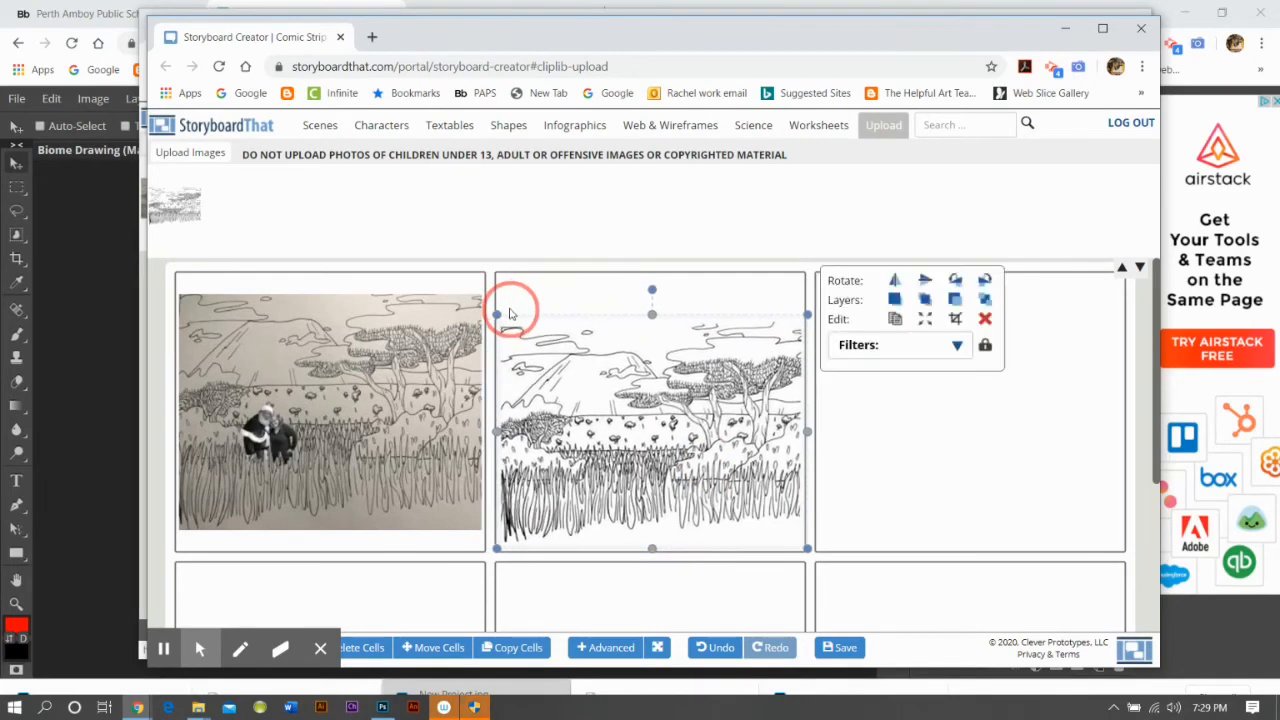
left_click(890, 409)
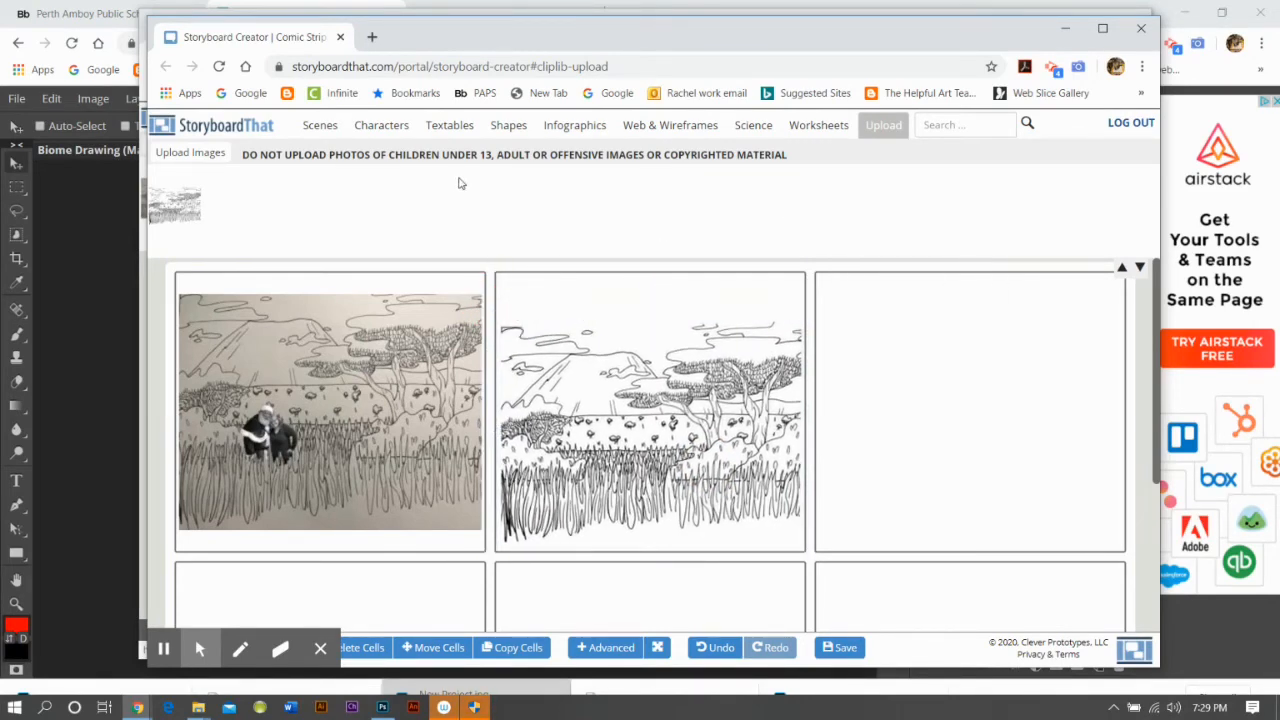
Upload the "Santa and me thumbnail" PNG from Downloads to the storyboard's image library and close the upload dialog.
left_click(185, 152)
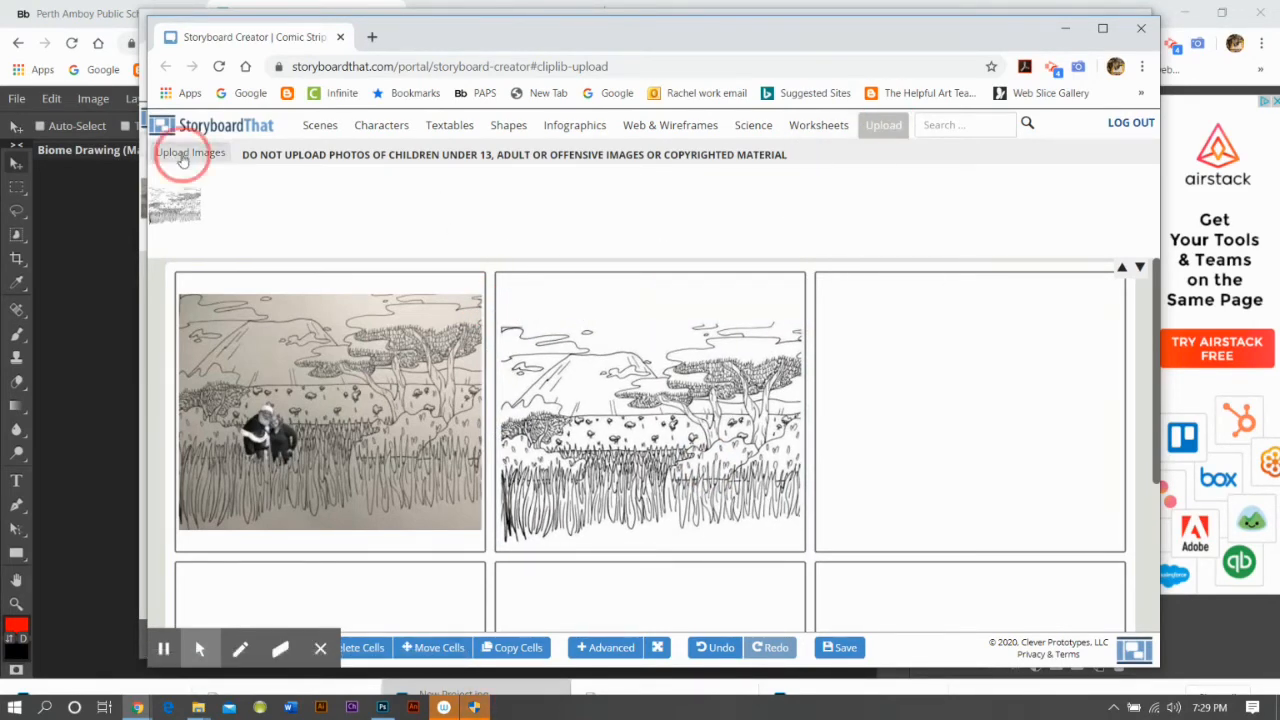
left_click(655, 277)
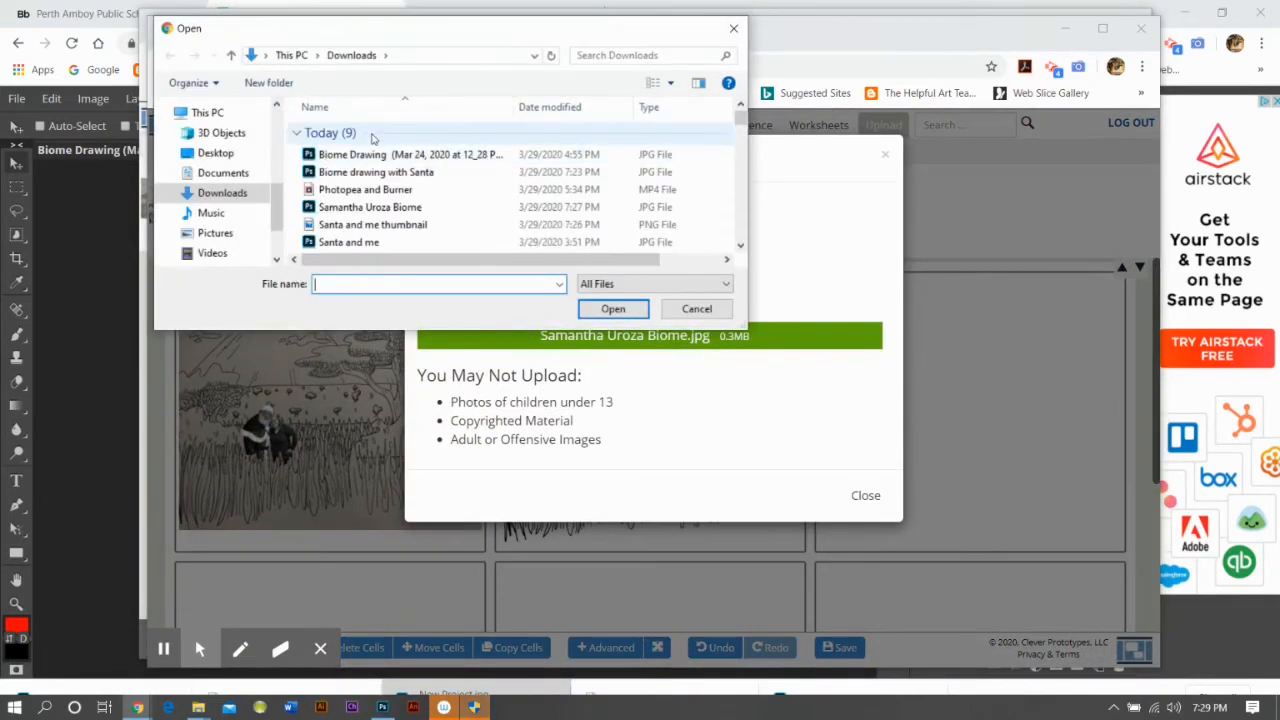
scroll(430, 165, "down", 2)
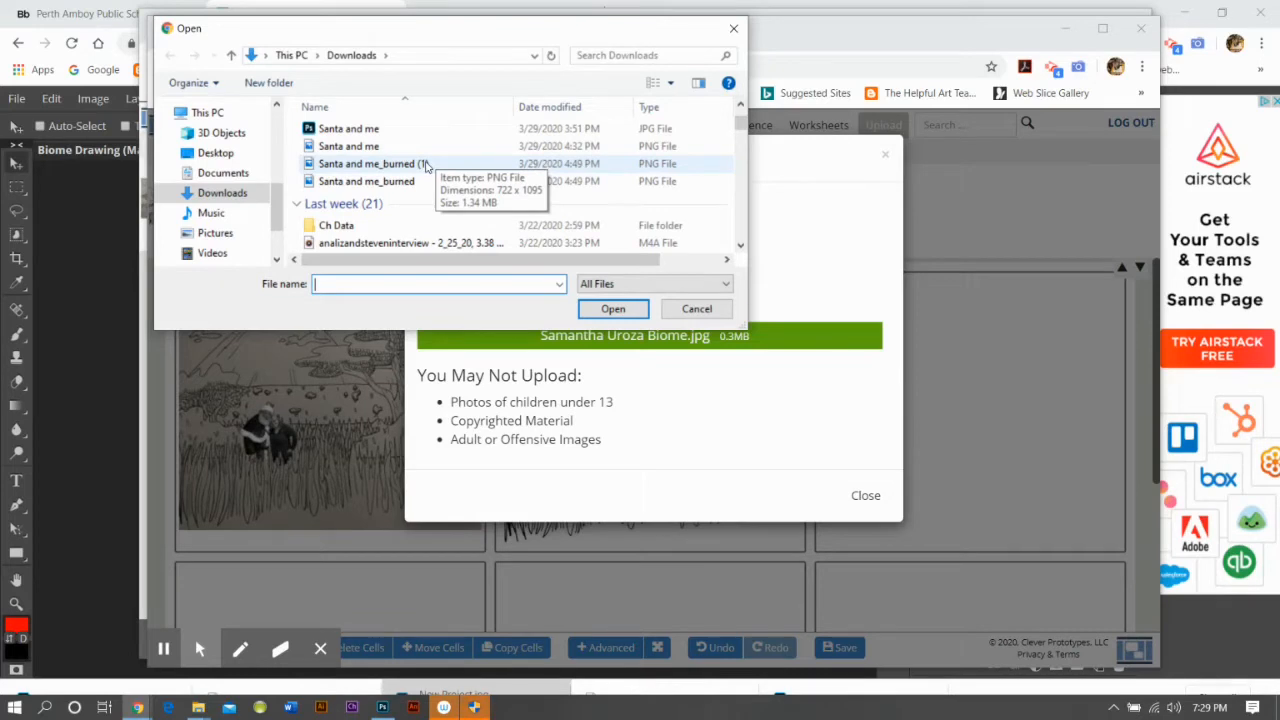
scroll(425, 165, "up", 3)
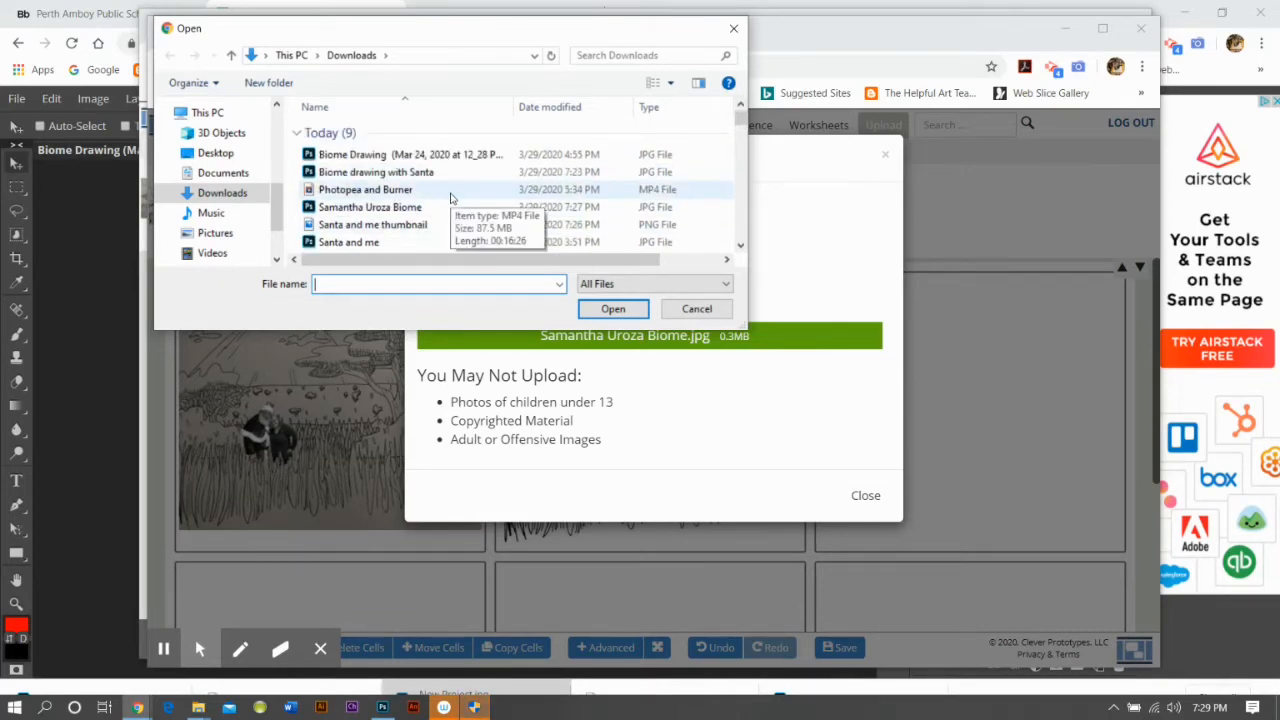
left_click(425, 225)
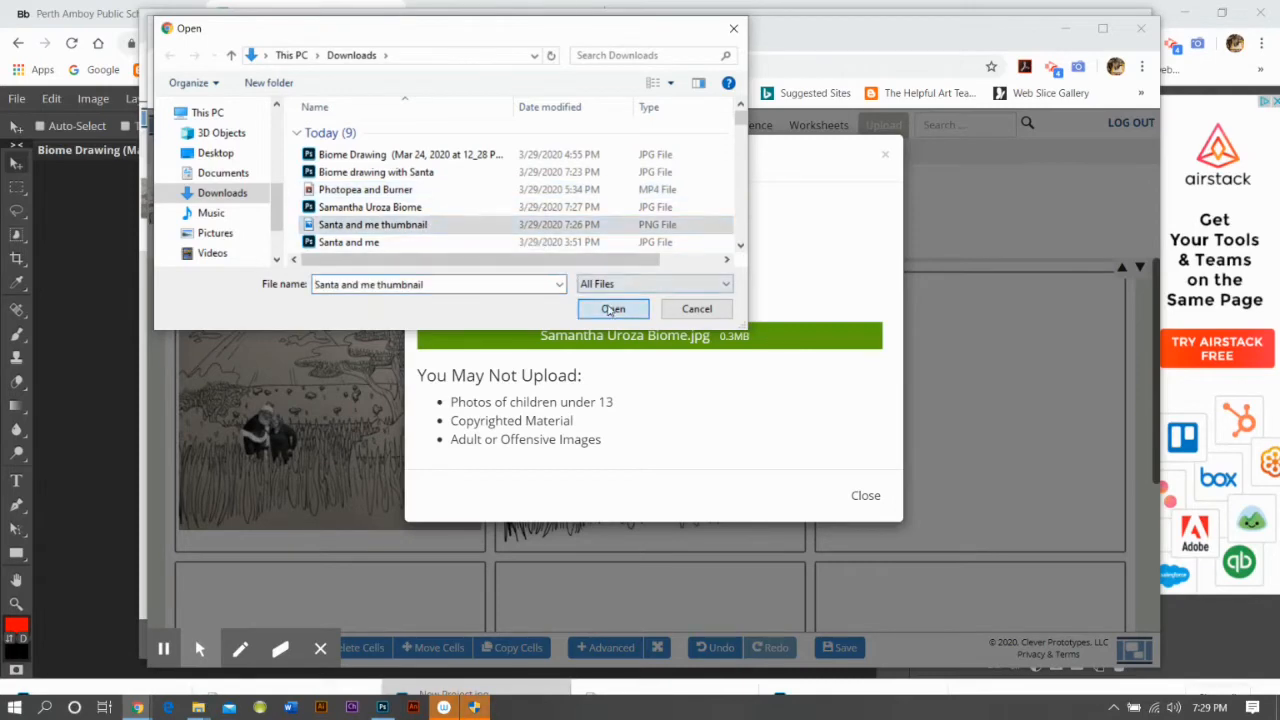
left_click(610, 308)
left_click(866, 523)
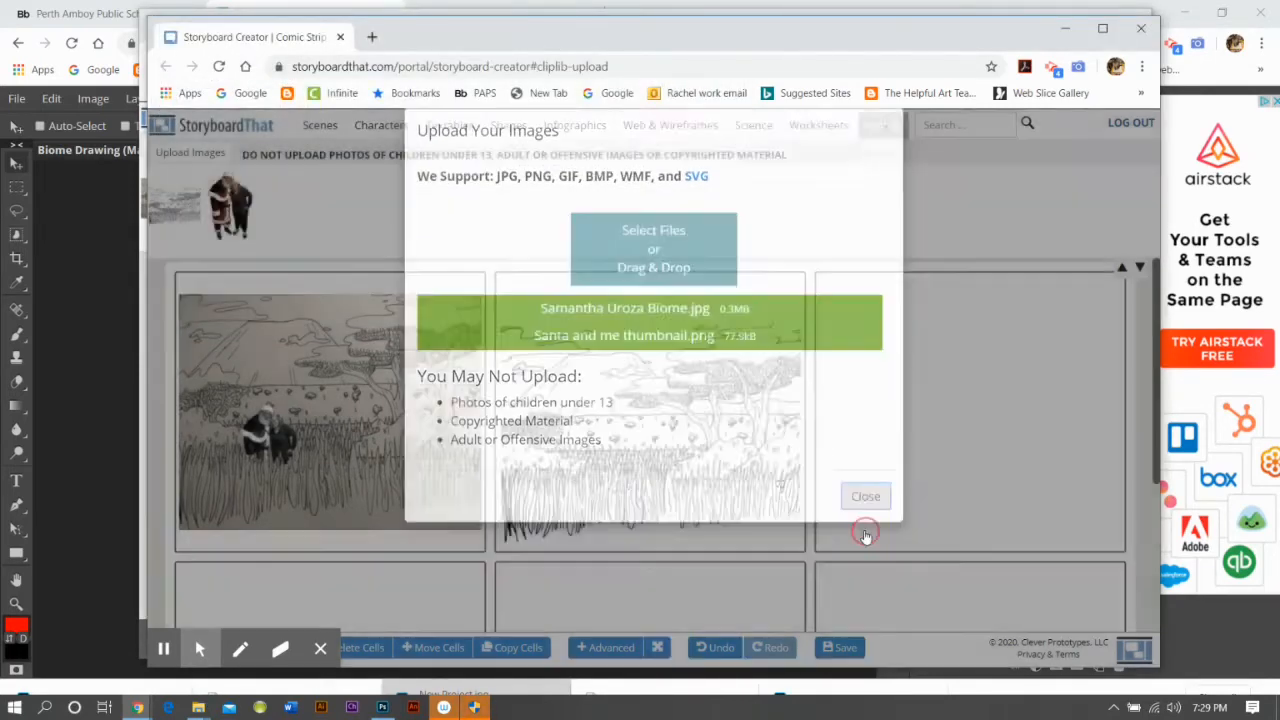
Place the uploaded Santa image in the second cell, enlarge it slightly and position it over the lower-right part of the biome drawing.
left_click_drag(230, 205, 621, 480)
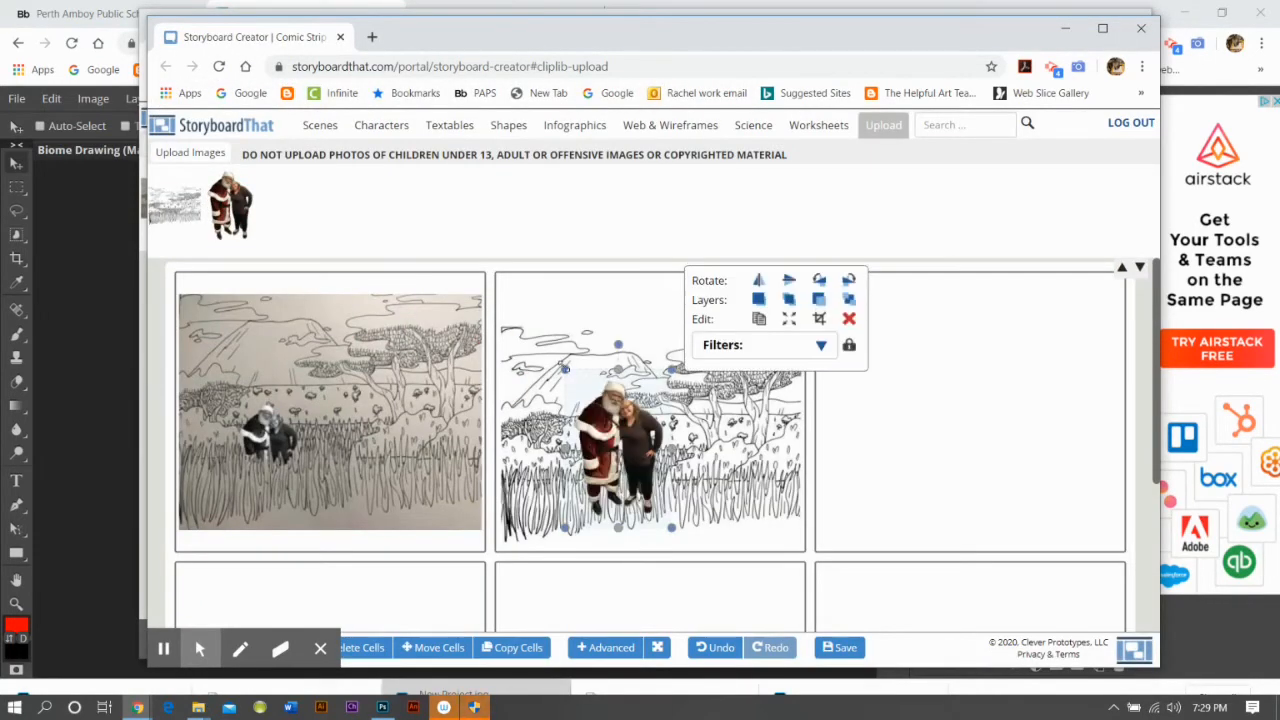
left_click_drag(565, 369, 534, 322)
left_click_drag(617, 441, 724, 475)
left_click_drag(641, 356, 605, 329)
left_click_drag(659, 376, 688, 384)
left_click_drag(640, 320, 690, 392)
left_click_drag(768, 482, 766, 471)
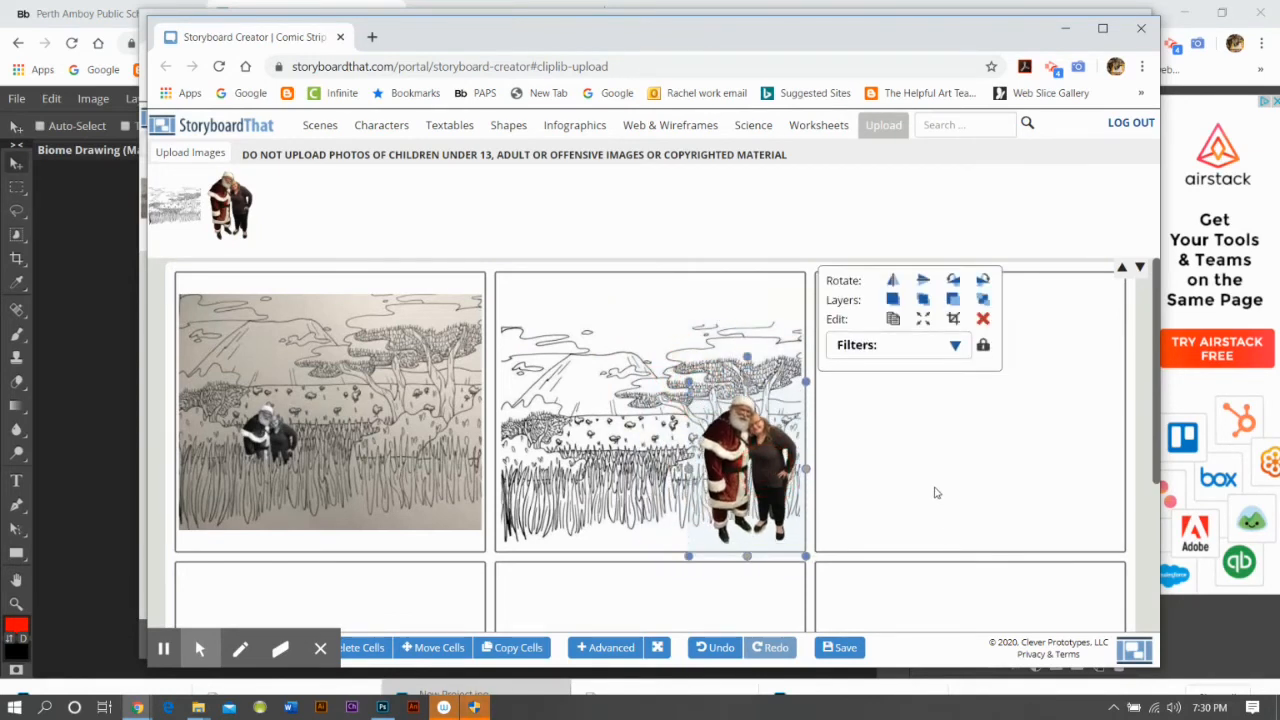
left_click(935, 492)
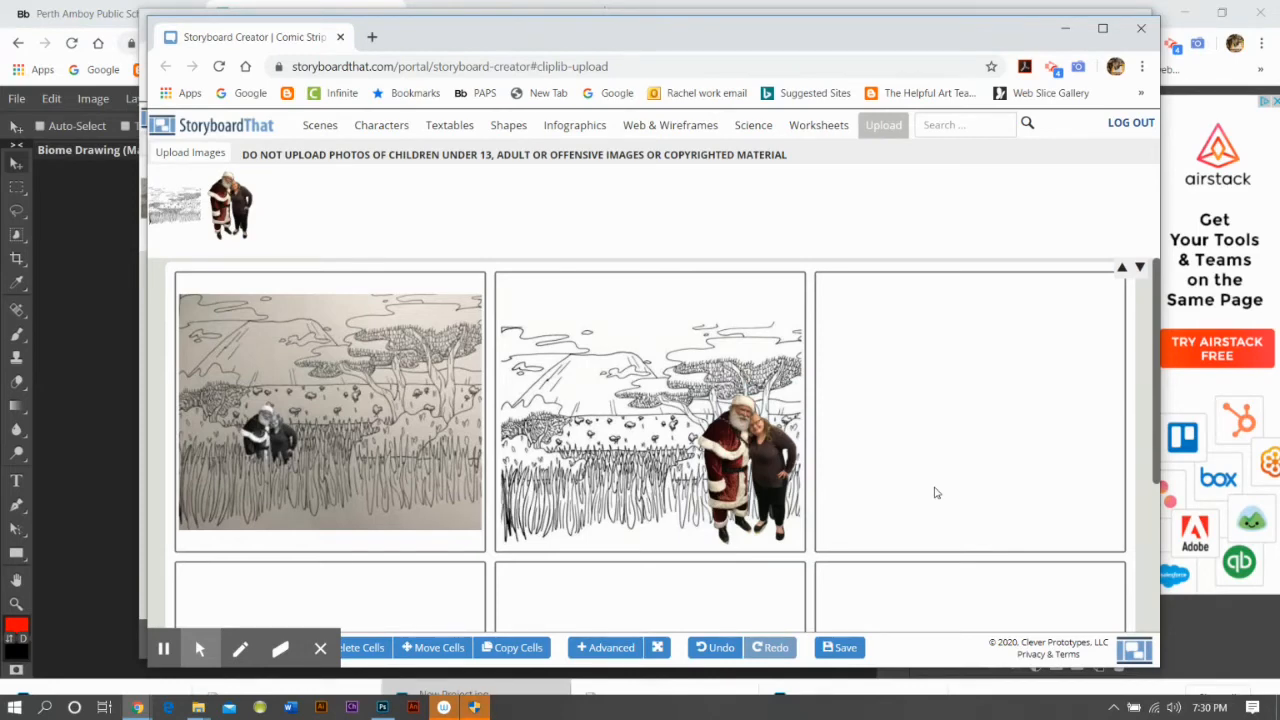
Fill the third cell of the top row with the blue gradient background from the Patterns scenes.
scroll(880, 520, "down", 2)
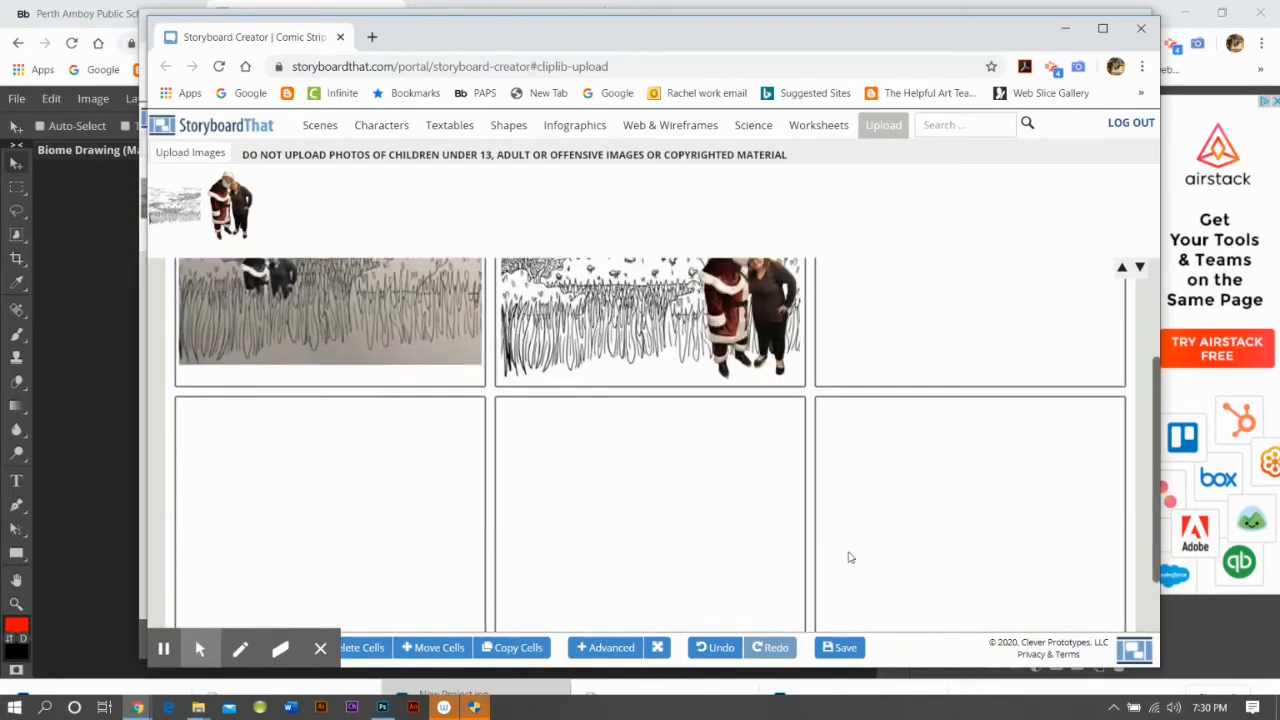
scroll(848, 557, "up", 2)
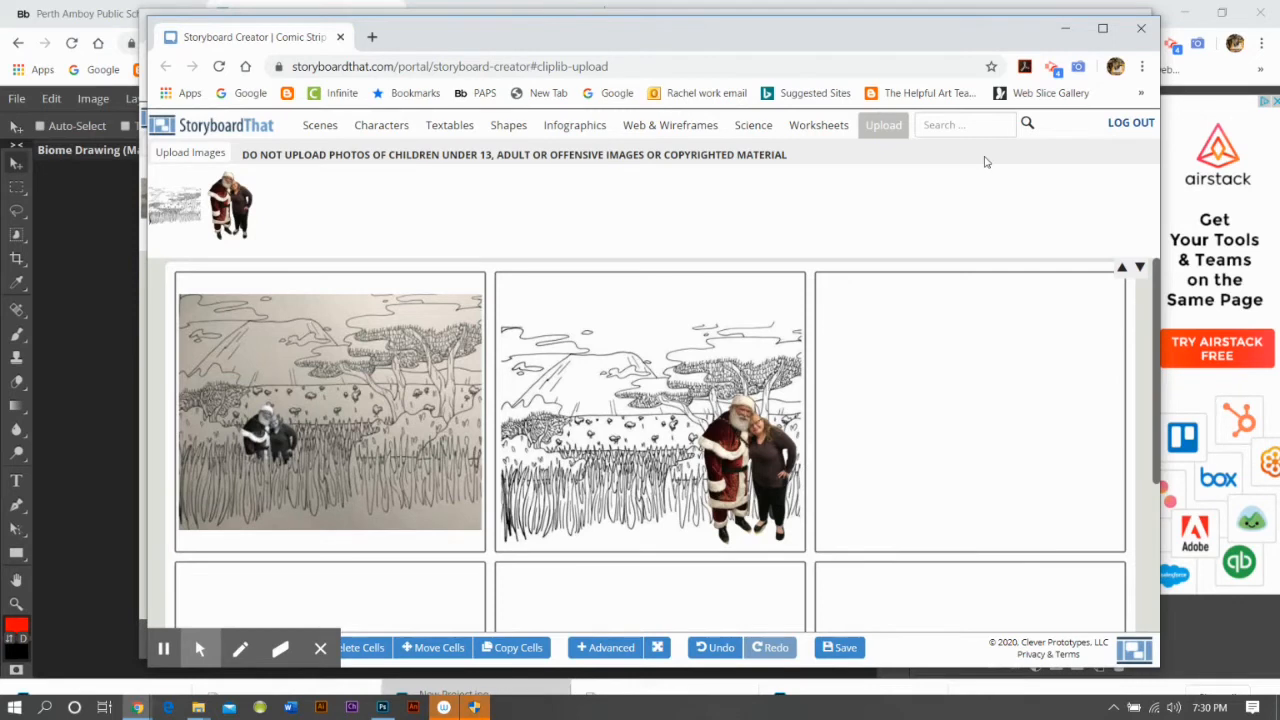
left_click(313, 125)
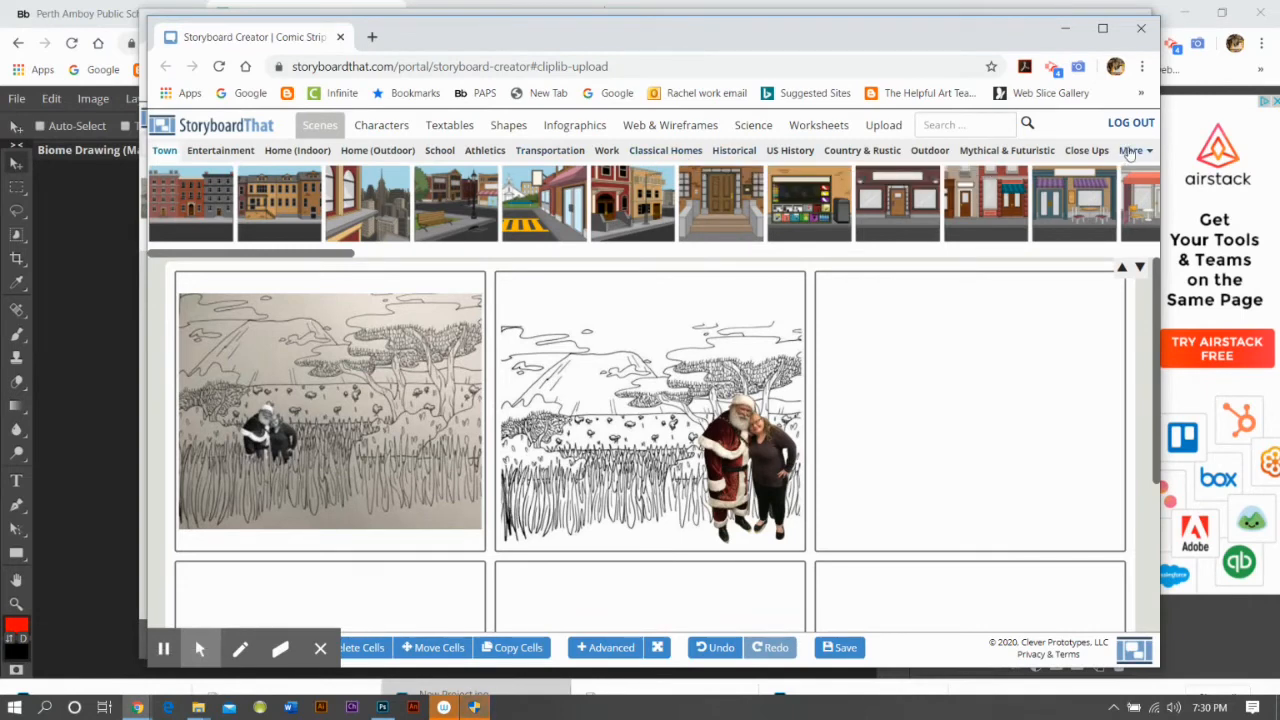
mouse_move(1130, 152)
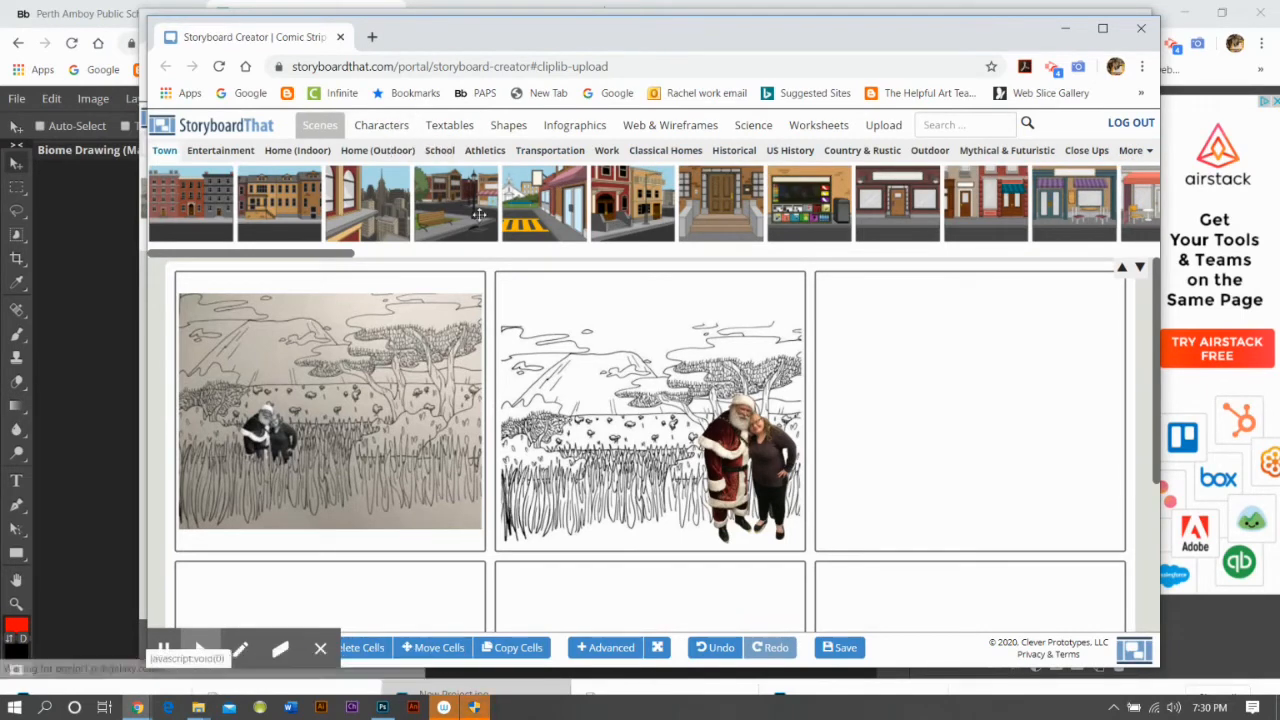
left_click(232, 157)
left_click(297, 151)
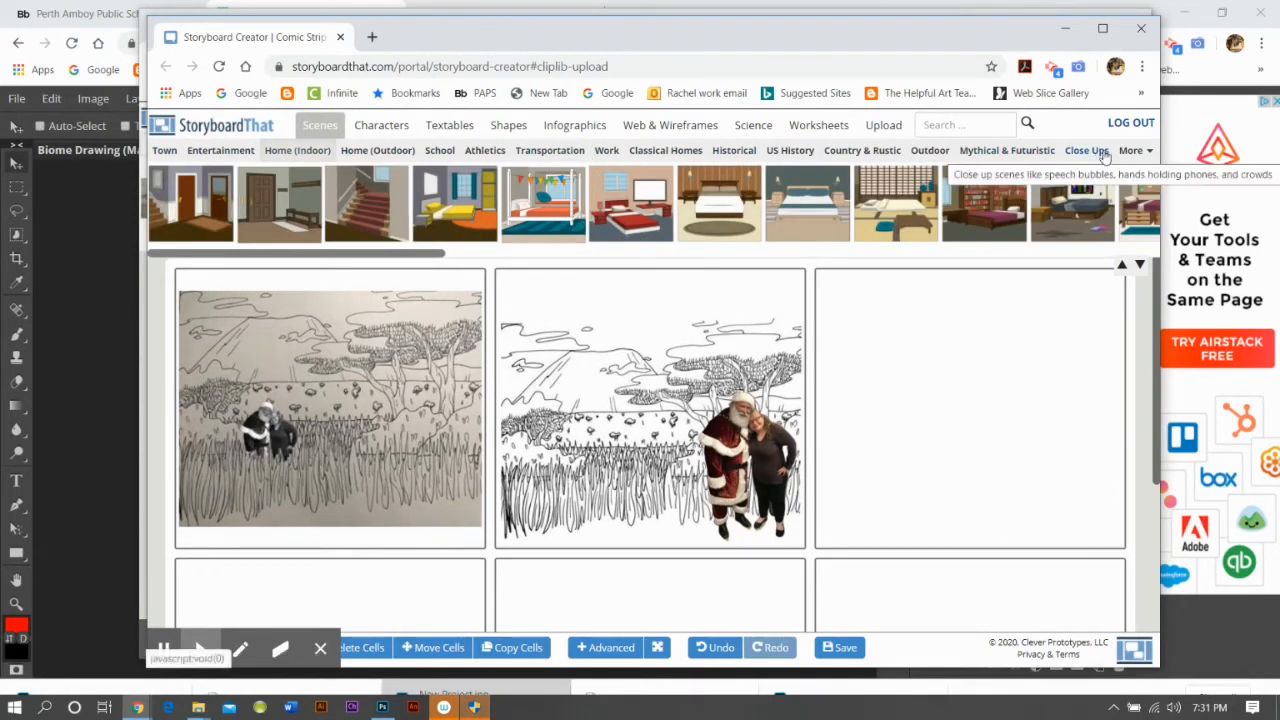
mouse_move(1133, 152)
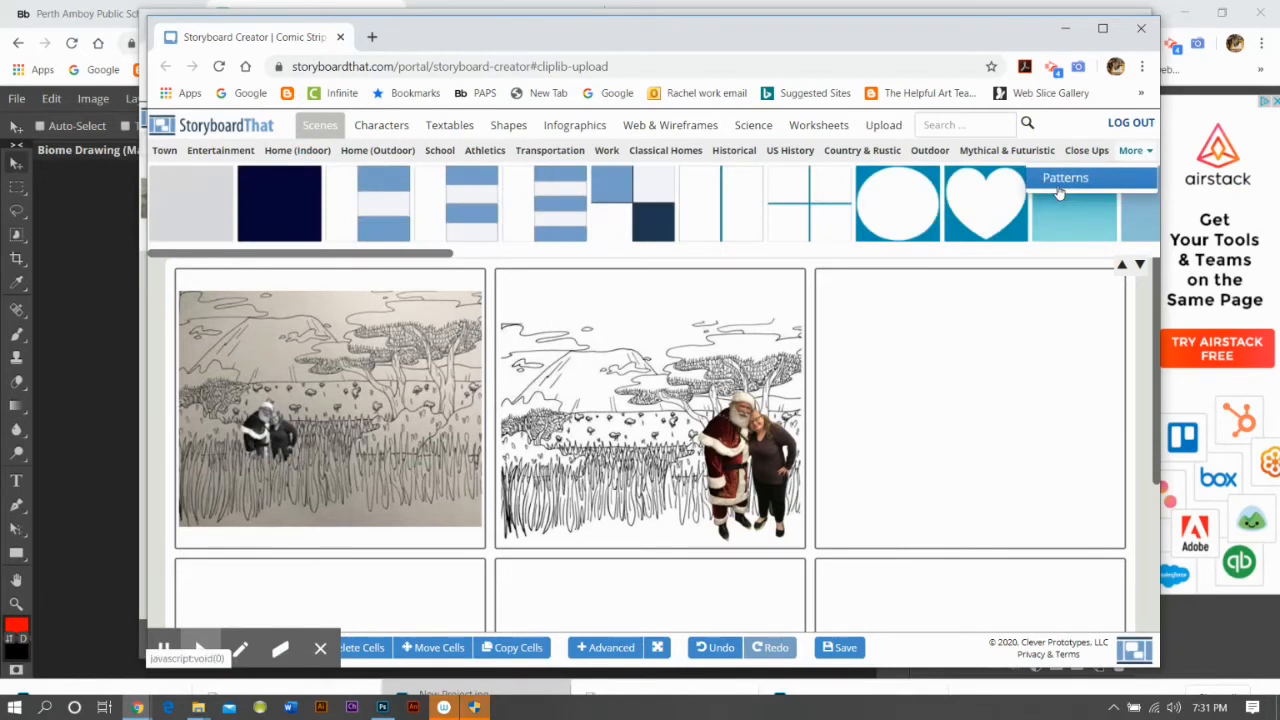
left_click_drag(1078, 208, 898, 438)
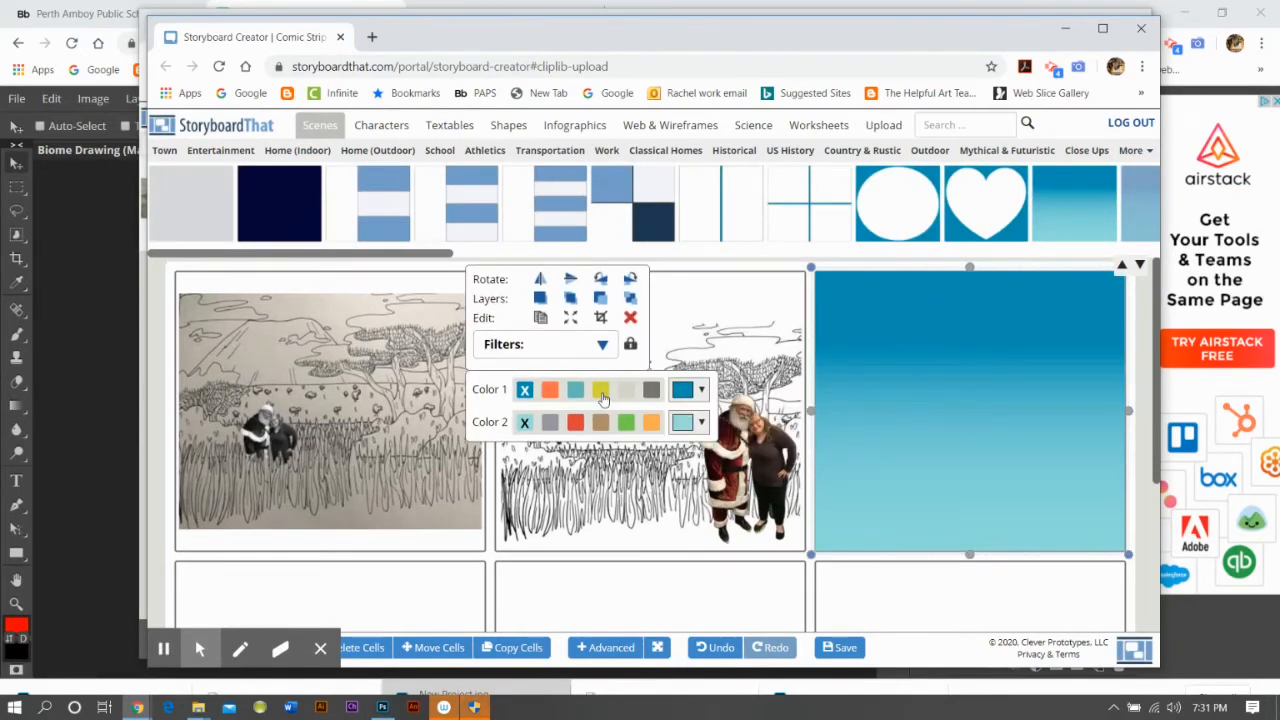
Recolor the third cell's gradient with dark blue as Color 1 and green as Color 2.
left_click(601, 390)
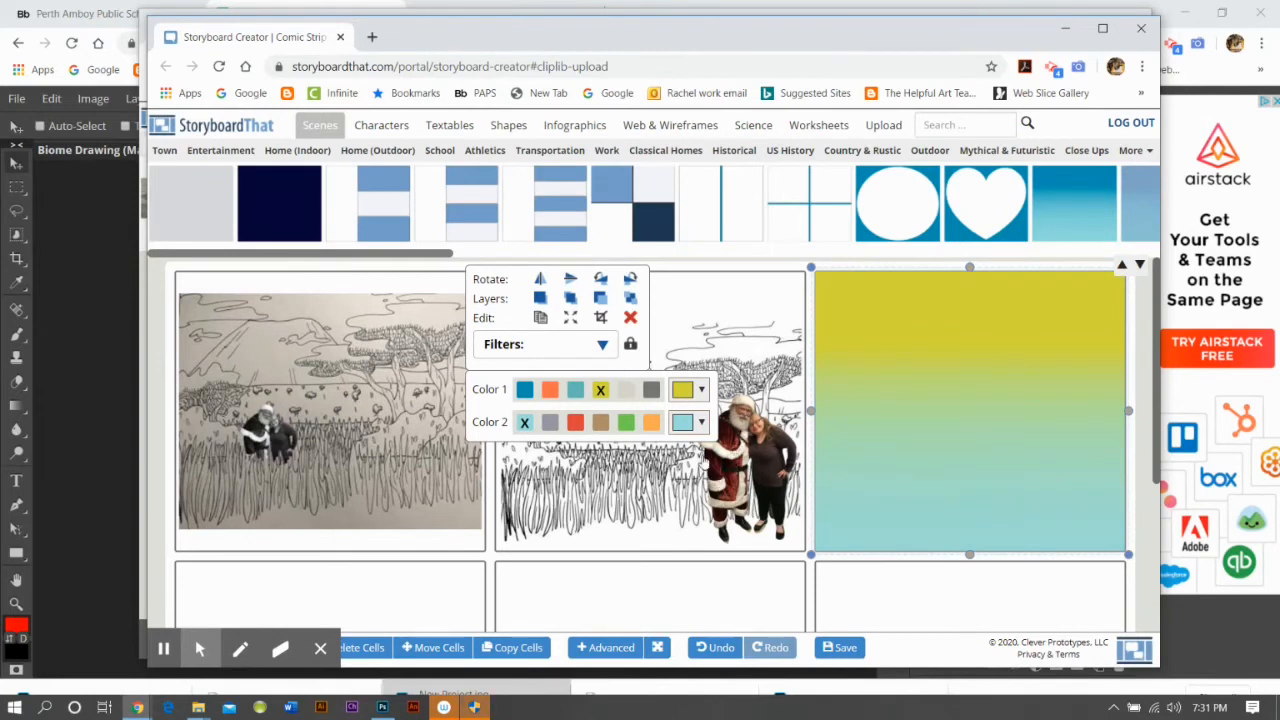
left_click(627, 423)
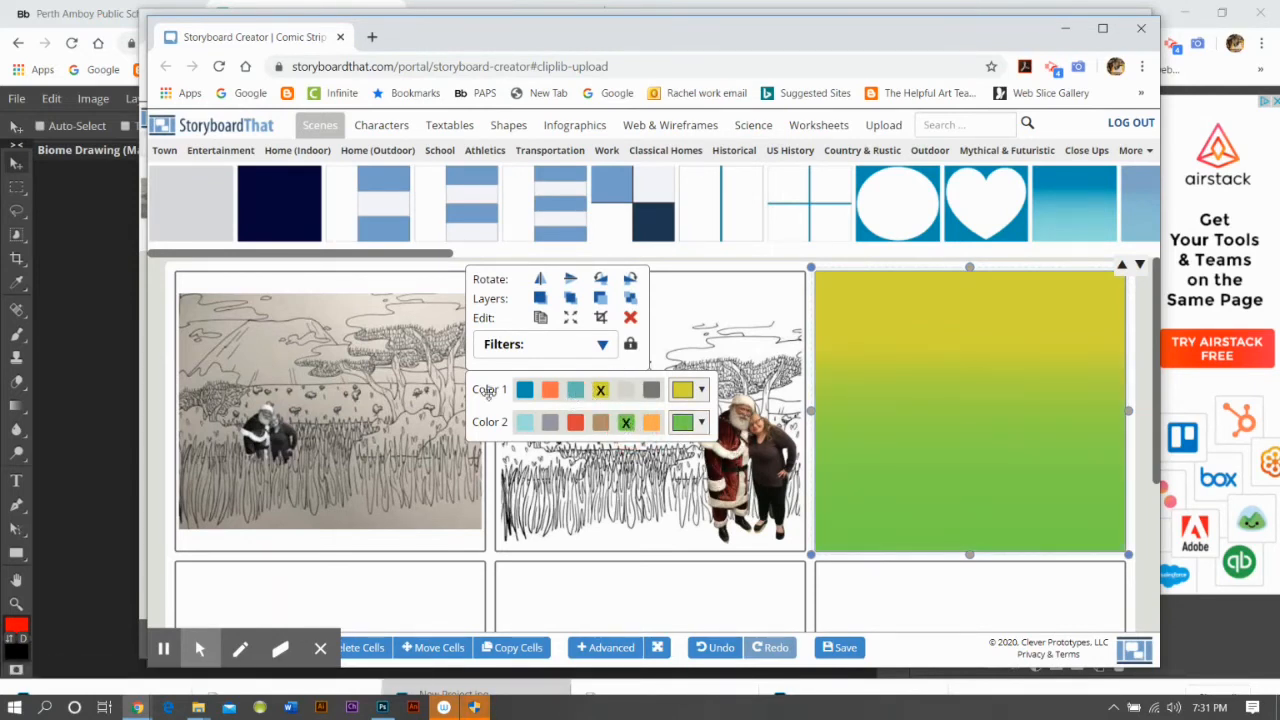
left_click(524, 390)
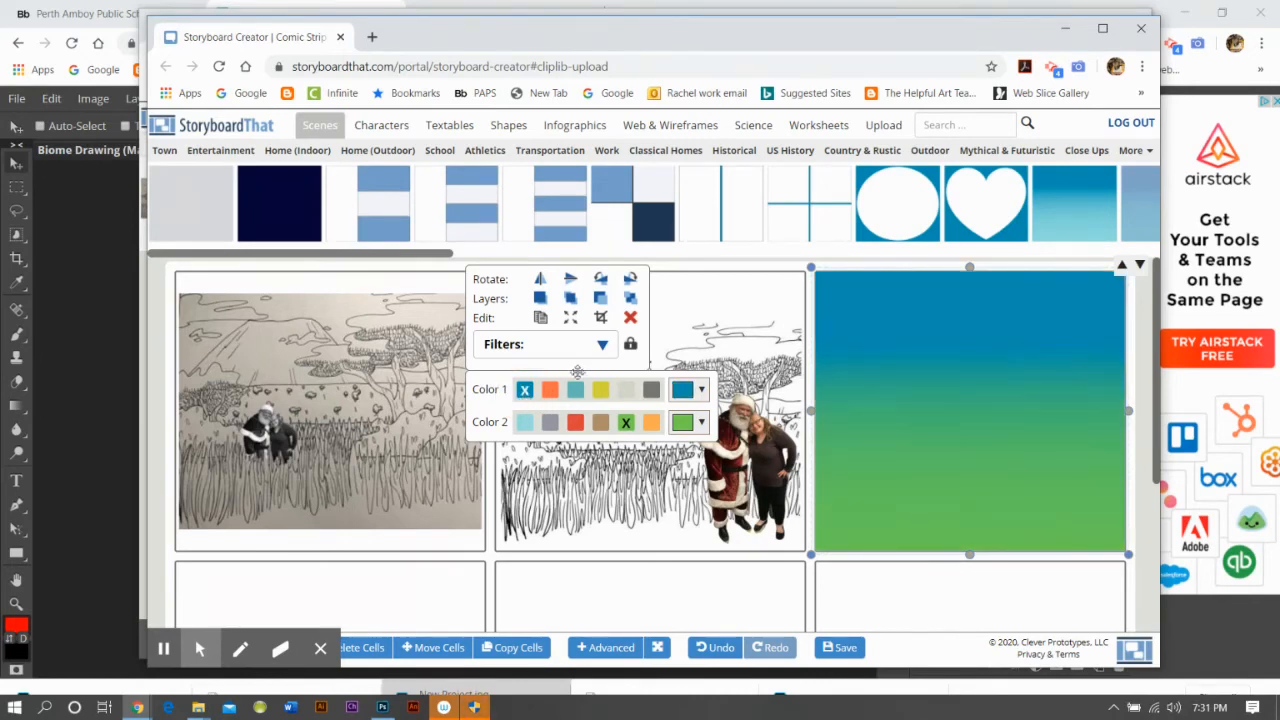
Switch to Photopea and export the transparent biome line drawing as a PNG.
left_click(82, 300)
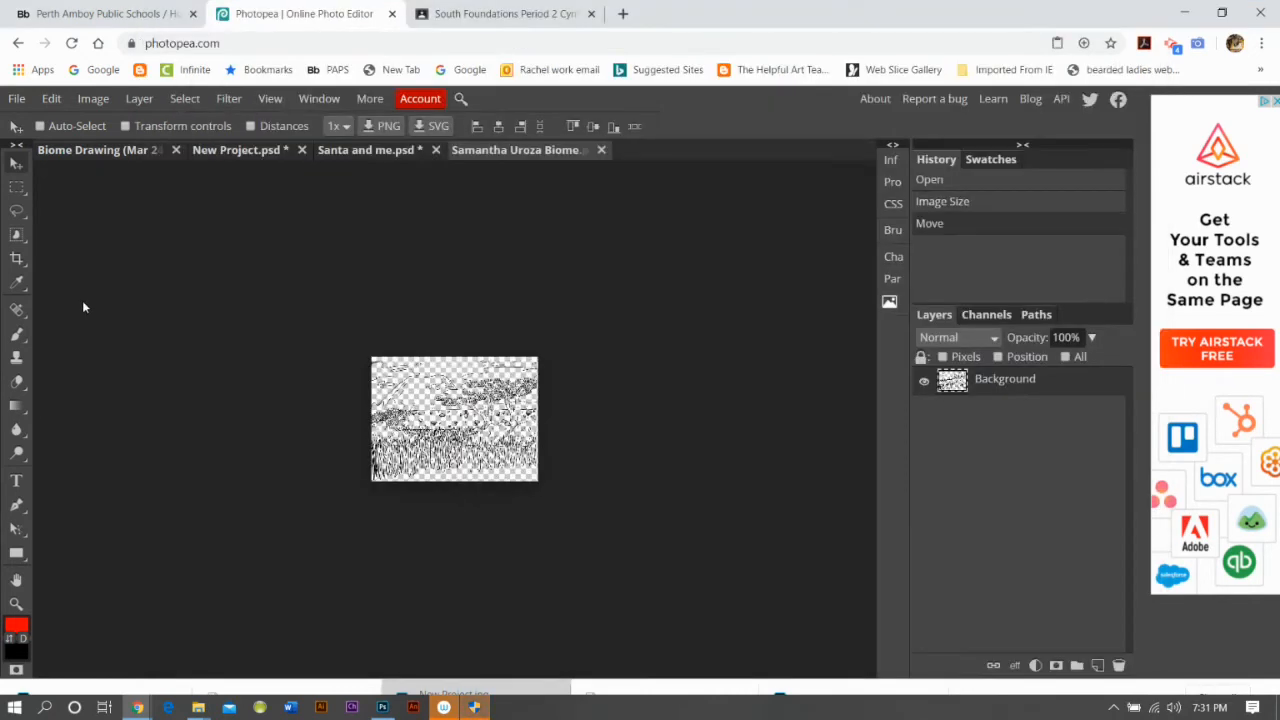
left_click(17, 98)
mouse_move(150, 340)
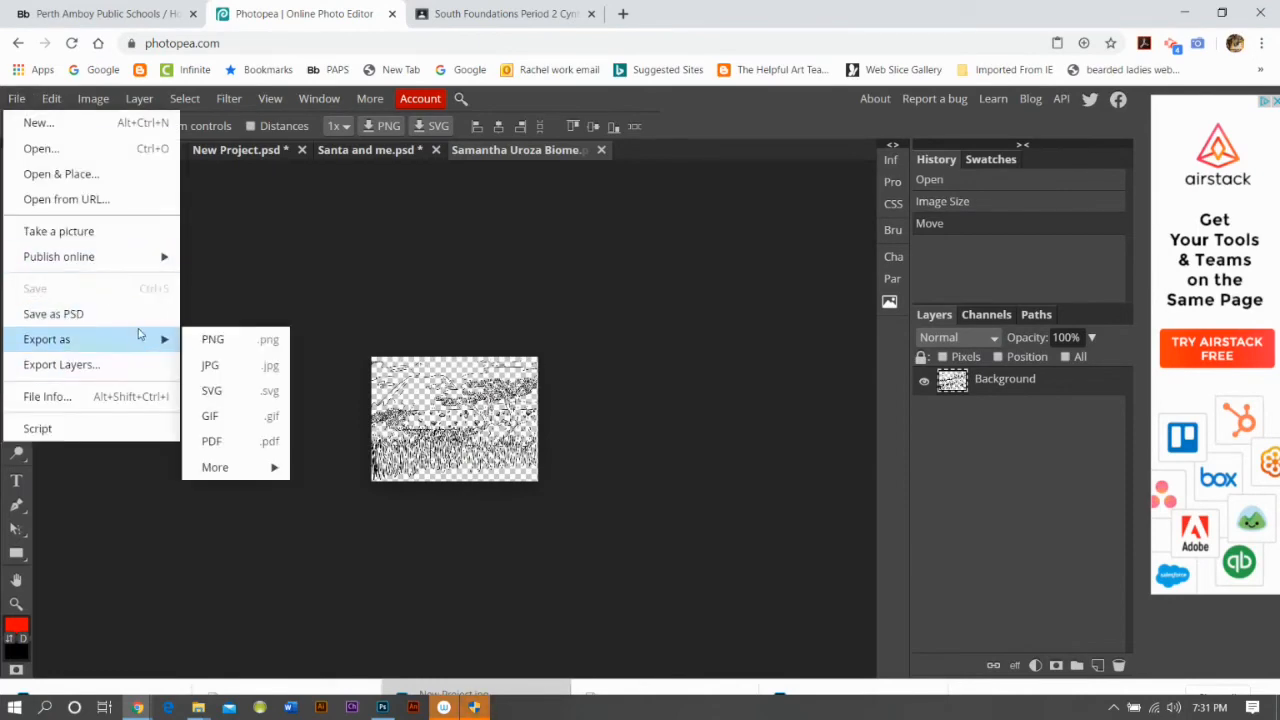
left_click(266, 339)
left_click(663, 346)
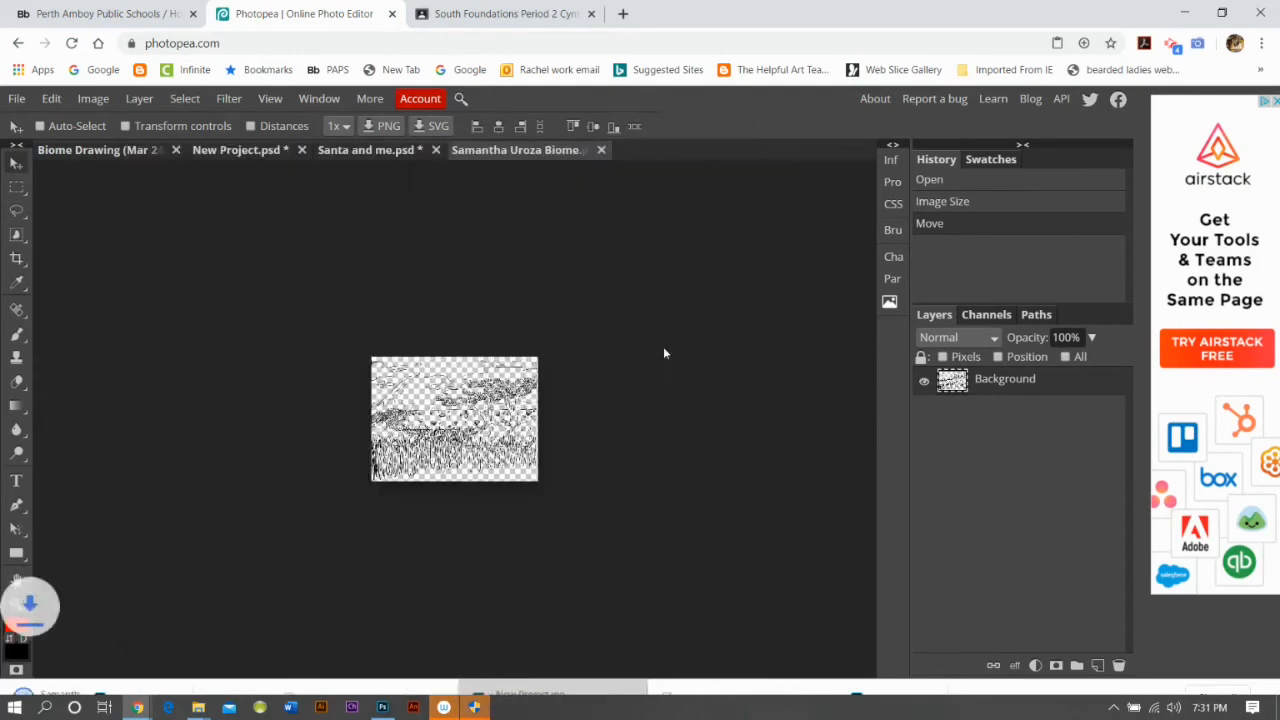
Return to Storyboard That, upload the student's biome PNG from the Downloads files modified today, and close the upload dialog.
mouse_move(137, 707)
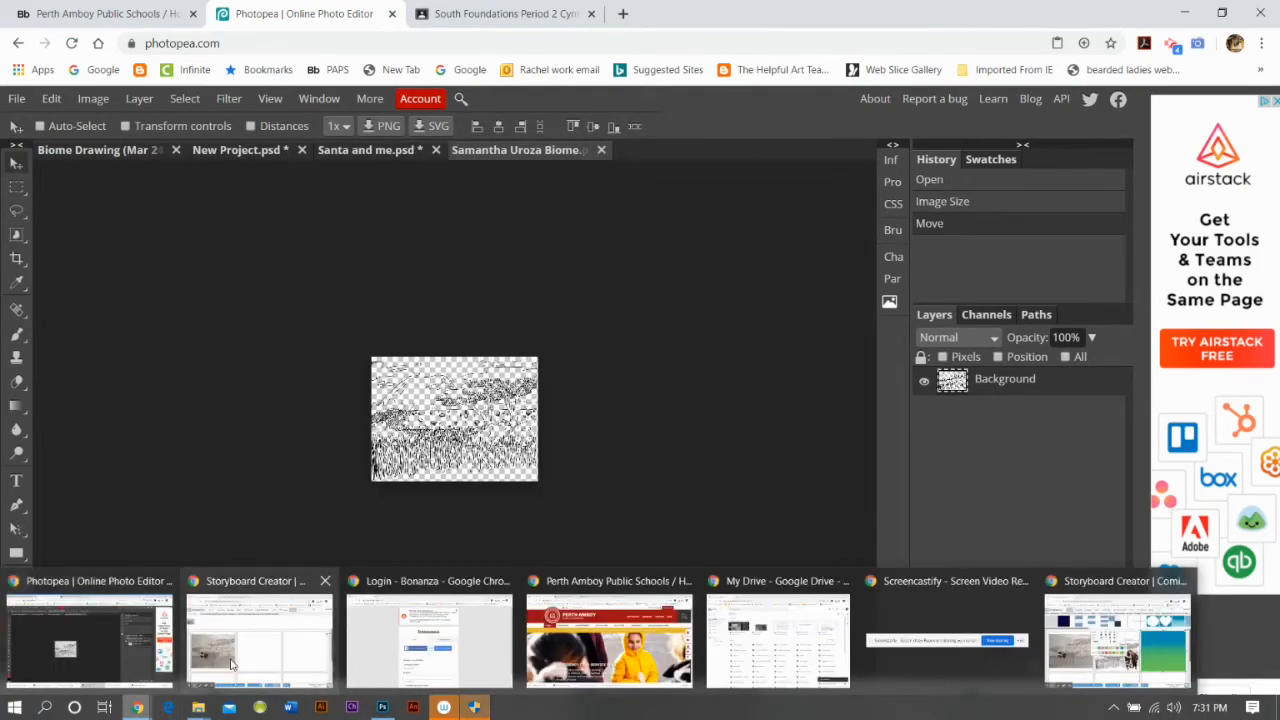
left_click(1117, 640)
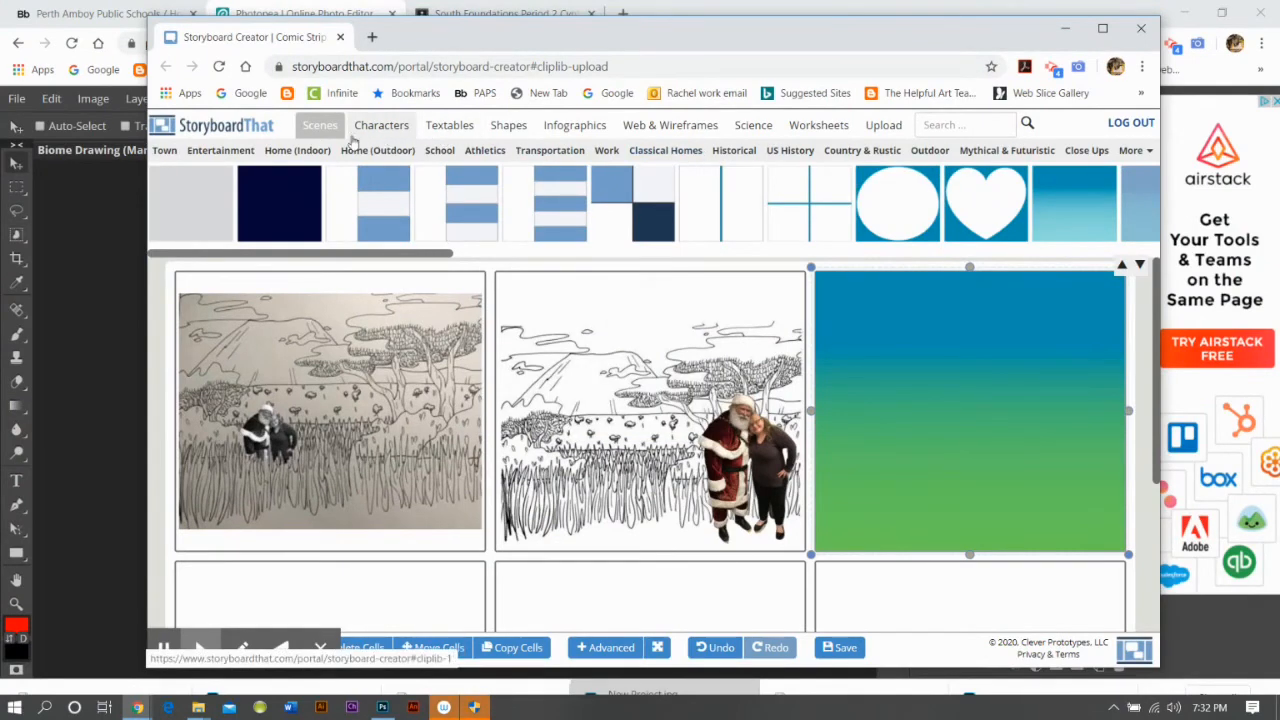
left_click(883, 125)
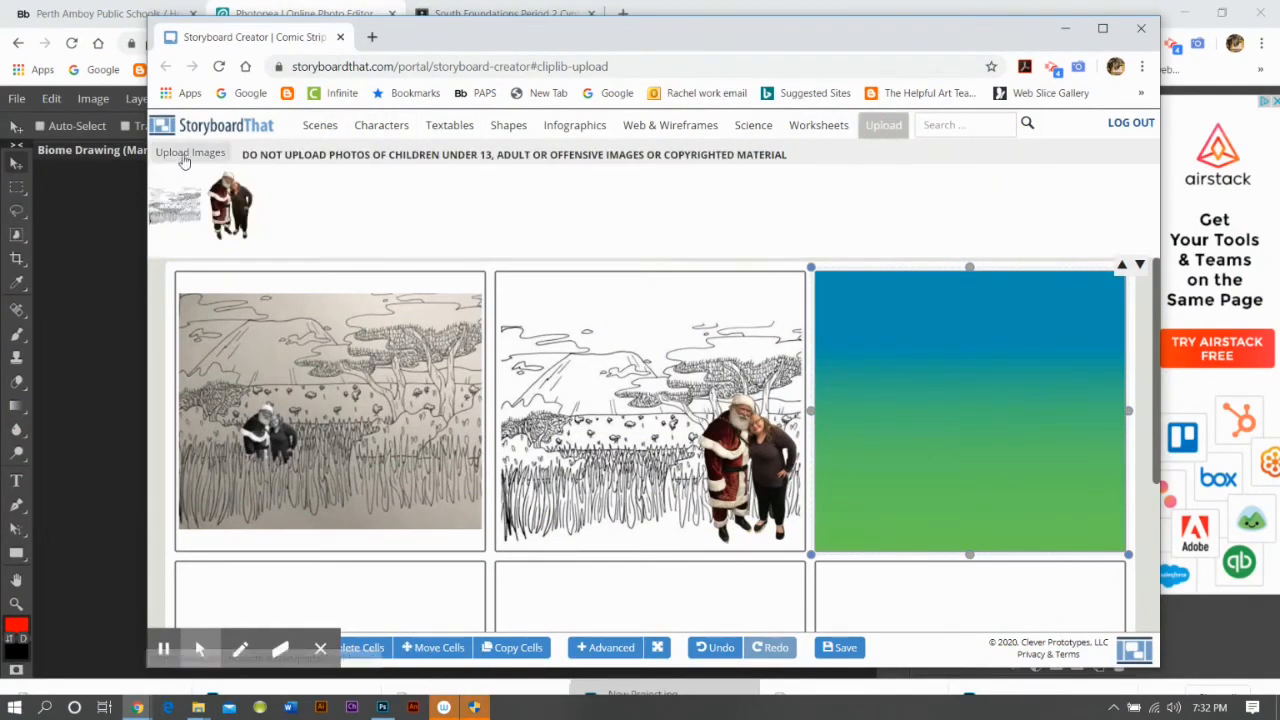
left_click(190, 152)
left_click(693, 304)
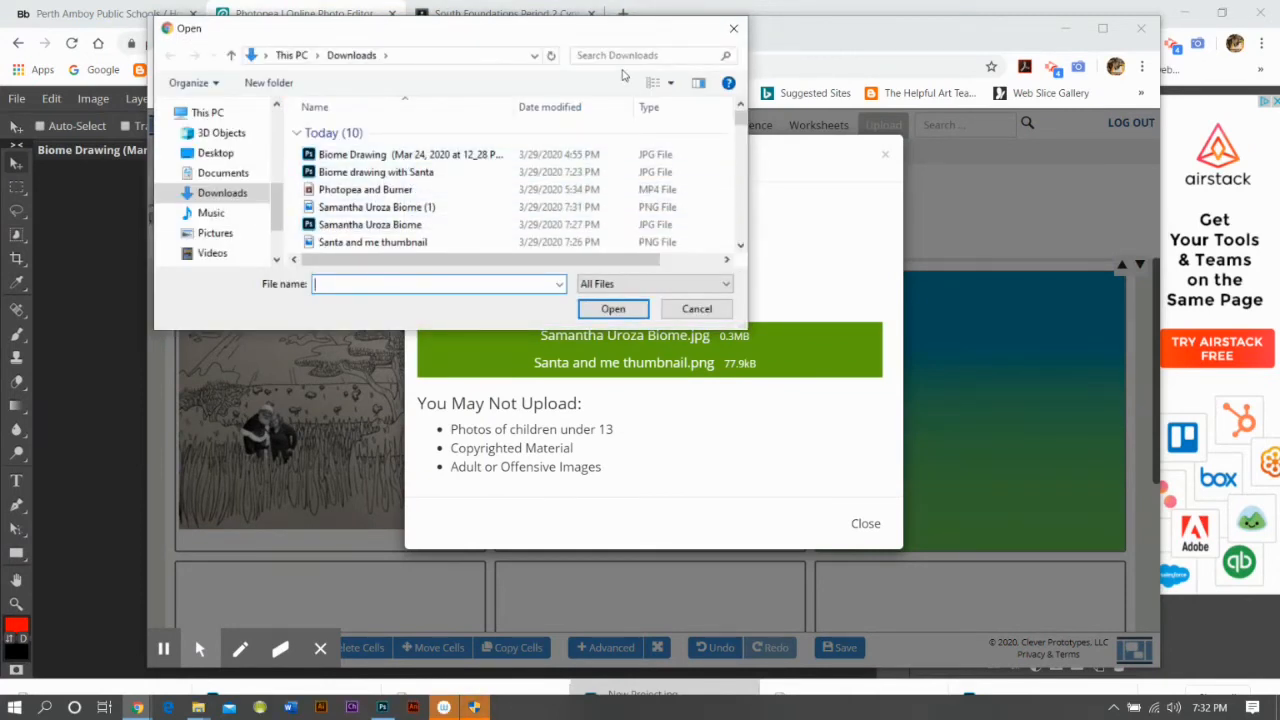
left_click(618, 55)
left_click(620, 70)
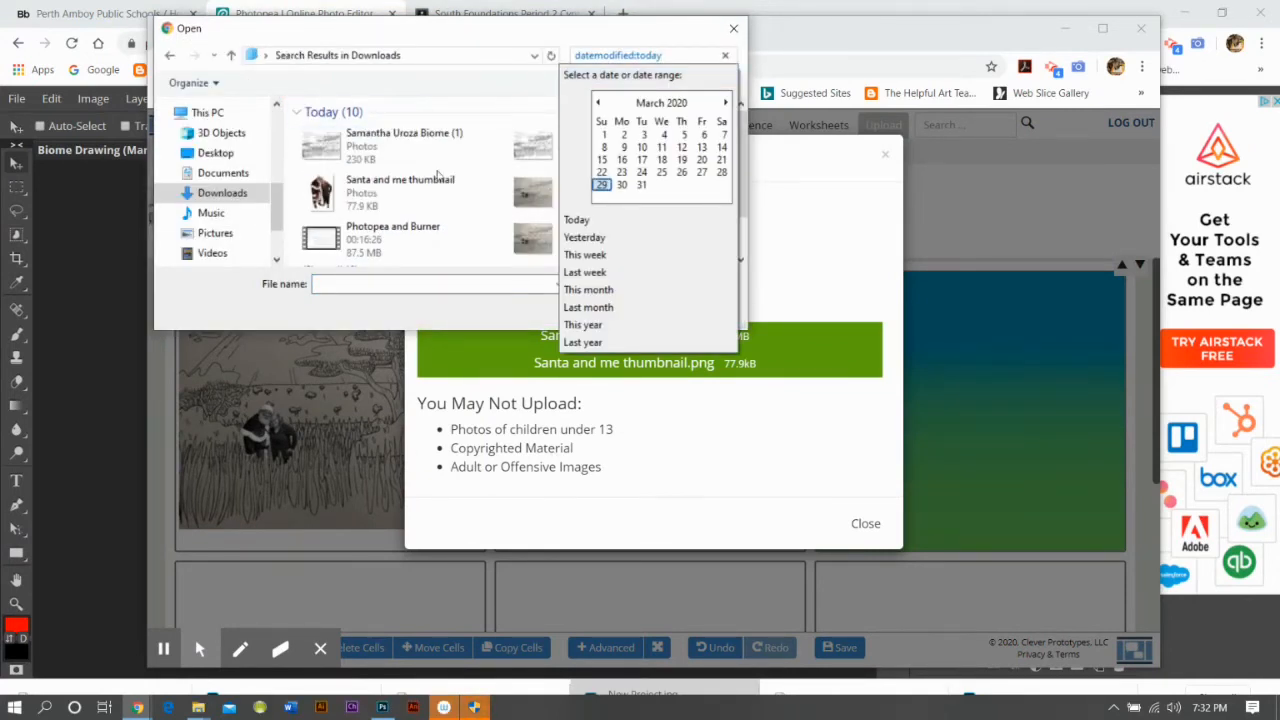
left_click(578, 219)
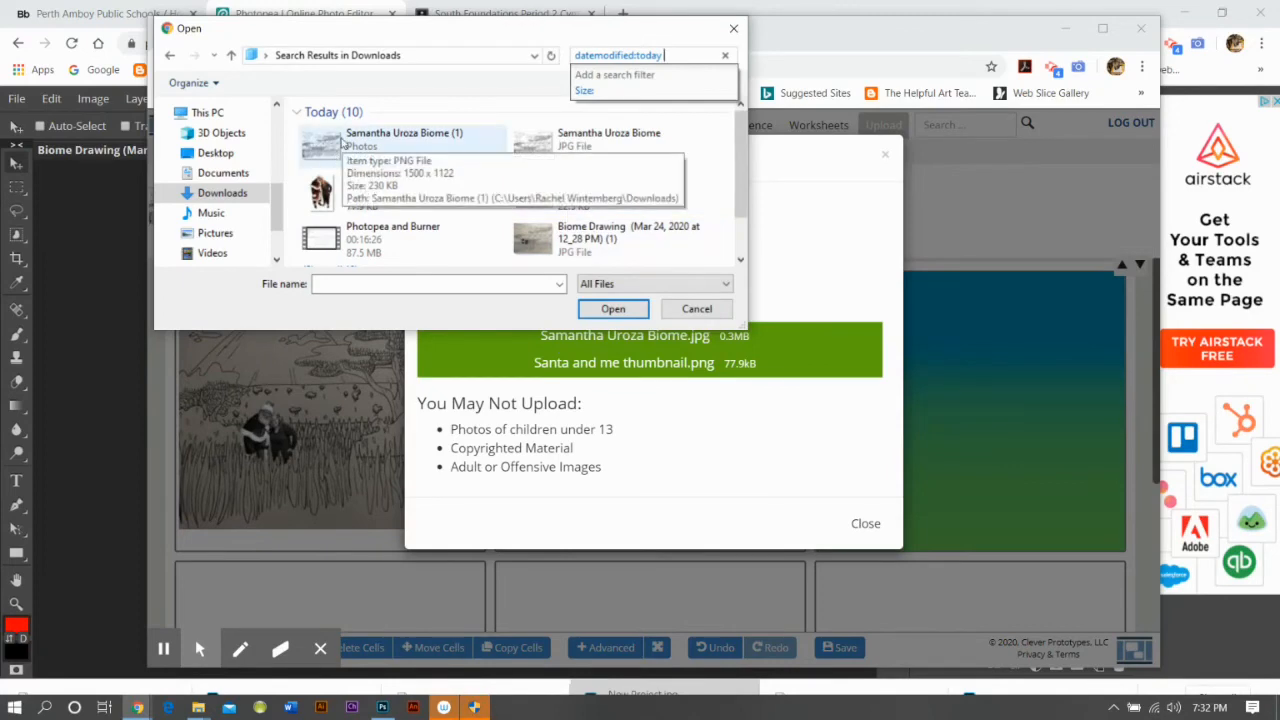
left_click(341, 143)
left_click(613, 308)
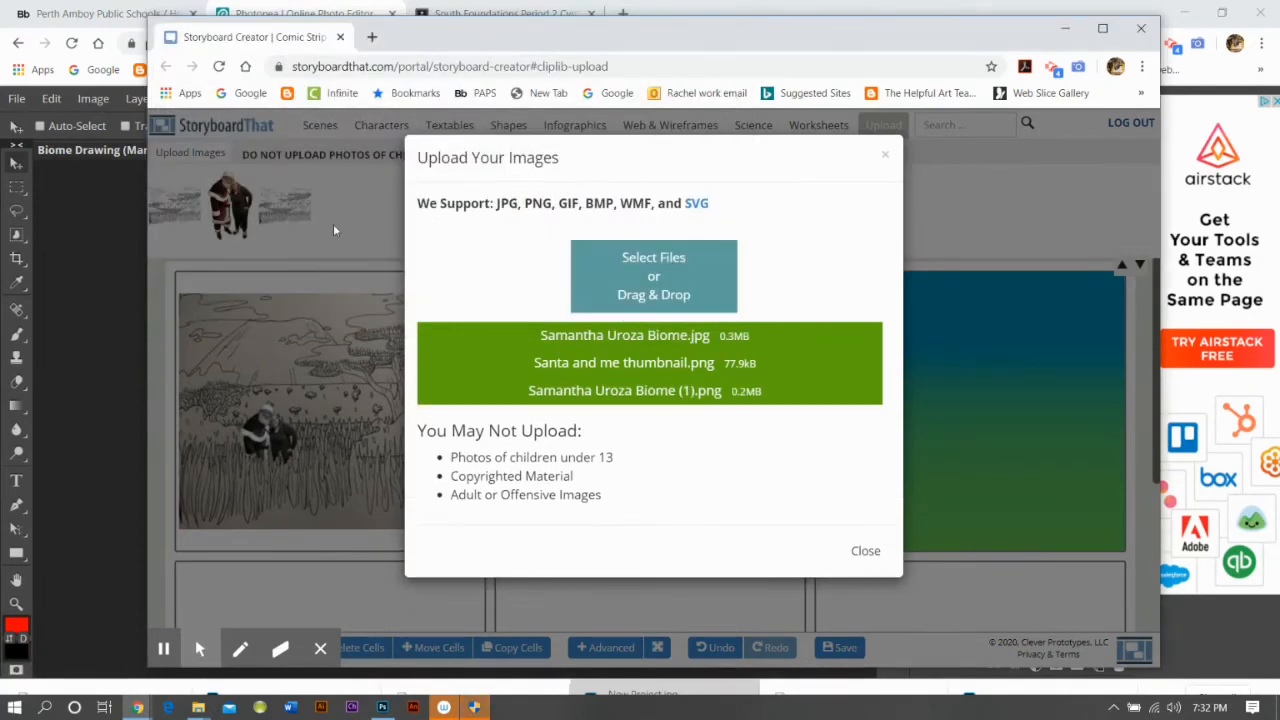
left_click(866, 549)
Place the transparent biome PNG over the gradient in the third cell and scale it to span the cell's full width.
mouse_move(285, 205)
left_mouse_down()
mouse_move(930, 394)
mouse_move(943, 448)
left_mouse_up()
left_click_drag(863, 388, 812, 351)
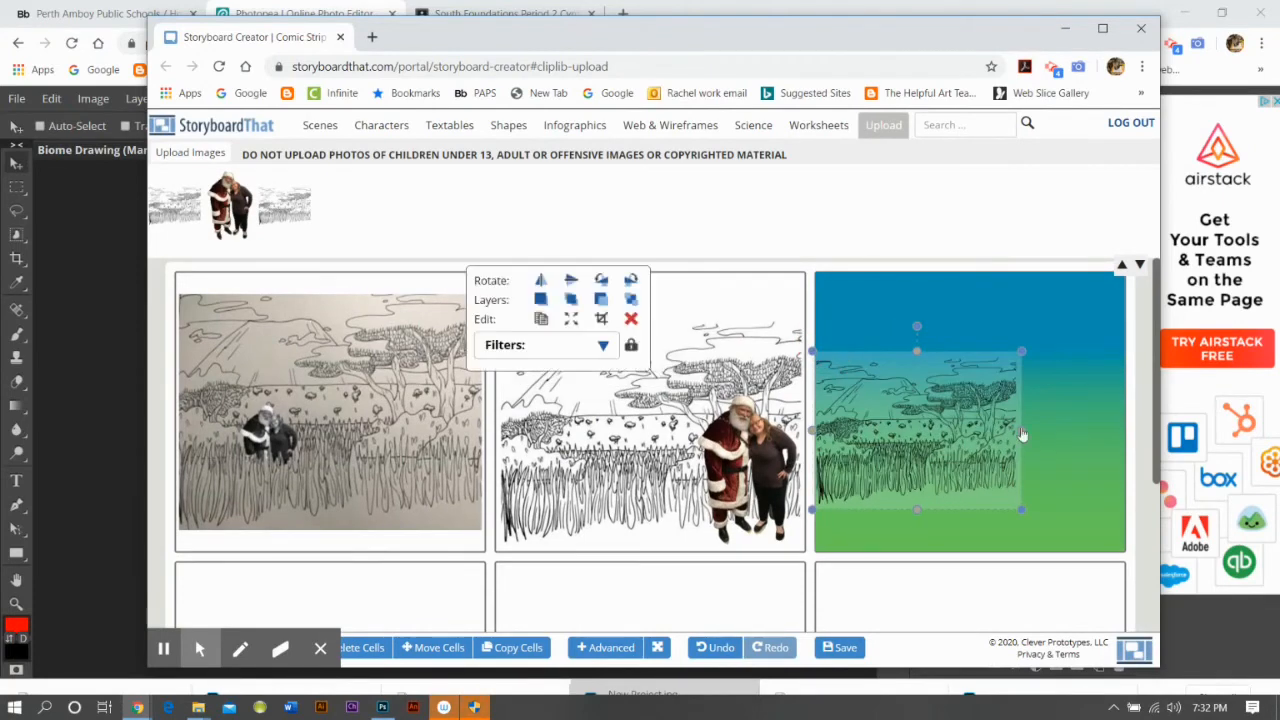
left_click_drag(1022, 509, 1106, 531)
left_click_drag(927, 485, 946, 443)
left_click_drag(832, 310, 814, 295)
left_click_drag(952, 391, 968, 398)
left_click_drag(818, 524, 807, 537)
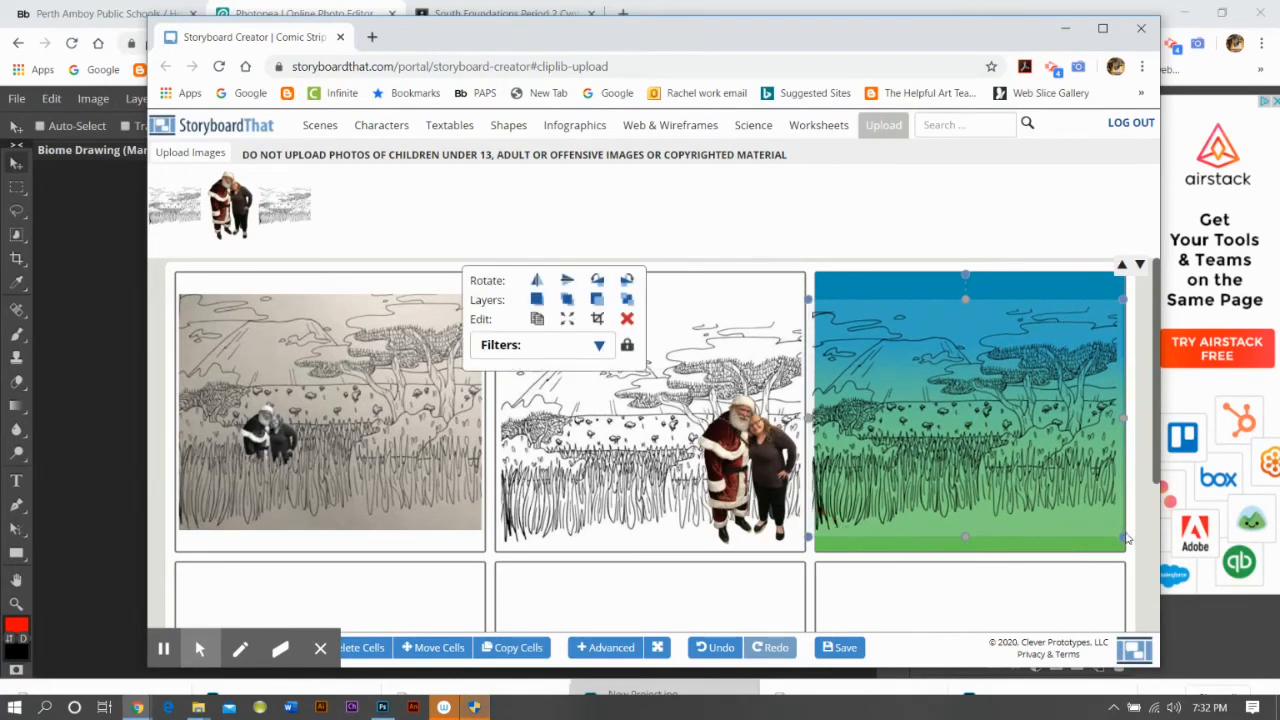
left_click_drag(1126, 539, 1129, 533)
left_click(1024, 597)
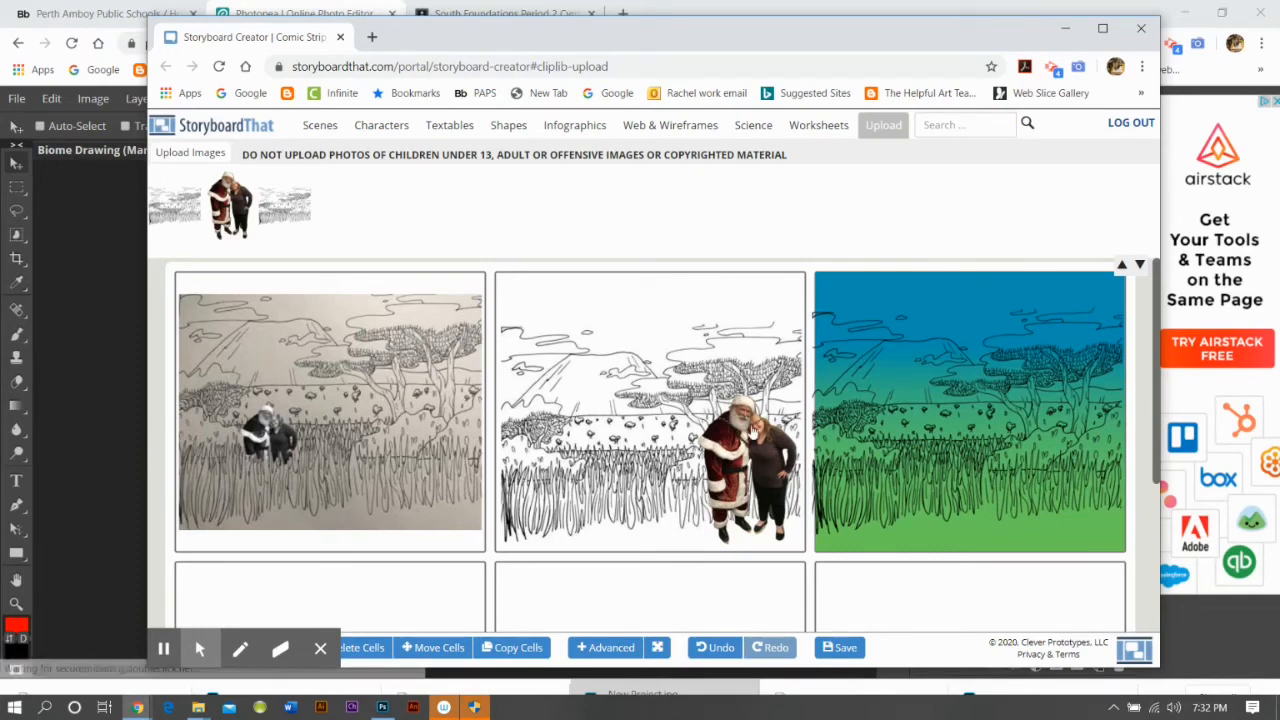
Duplicate the second cell's Santa image, move the copy into the third cell, and shrink it to a tiny figure near the horizon.
left_click(752, 436)
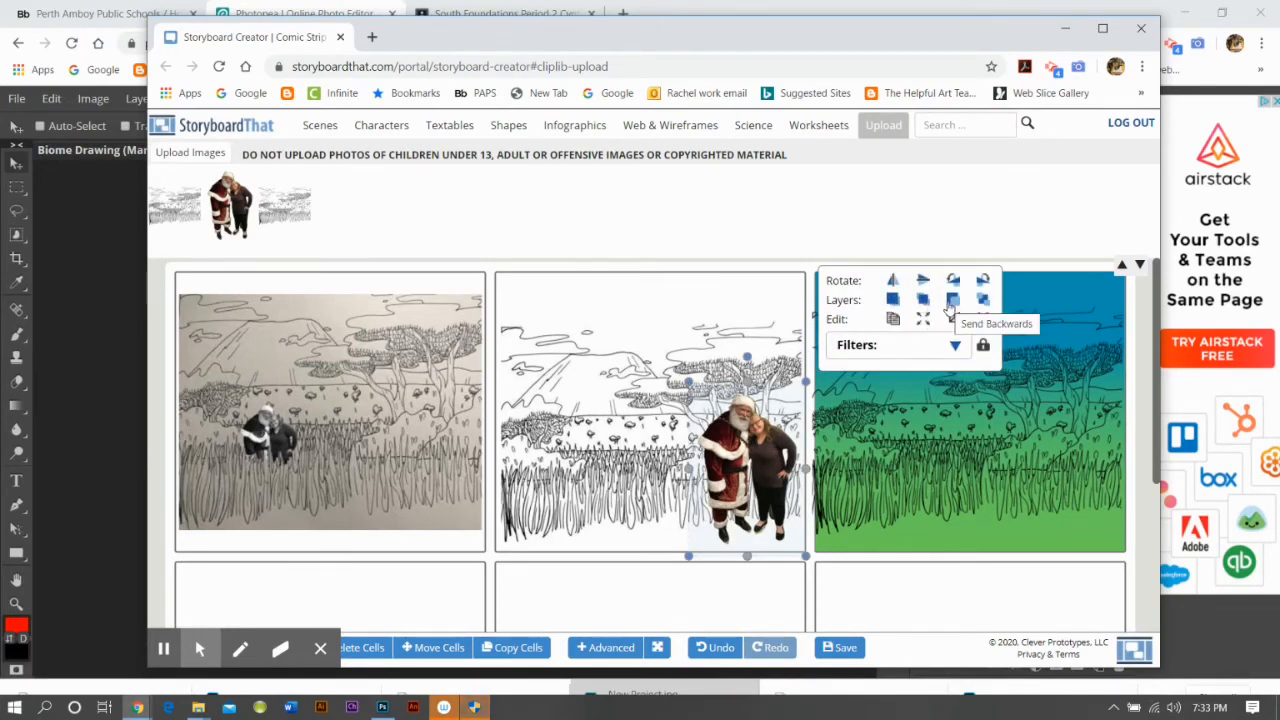
left_click(893, 318)
left_click_drag(783, 474, 1012, 437)
left_click_drag(943, 369, 996, 449)
left_click_drag(1034, 508, 922, 404)
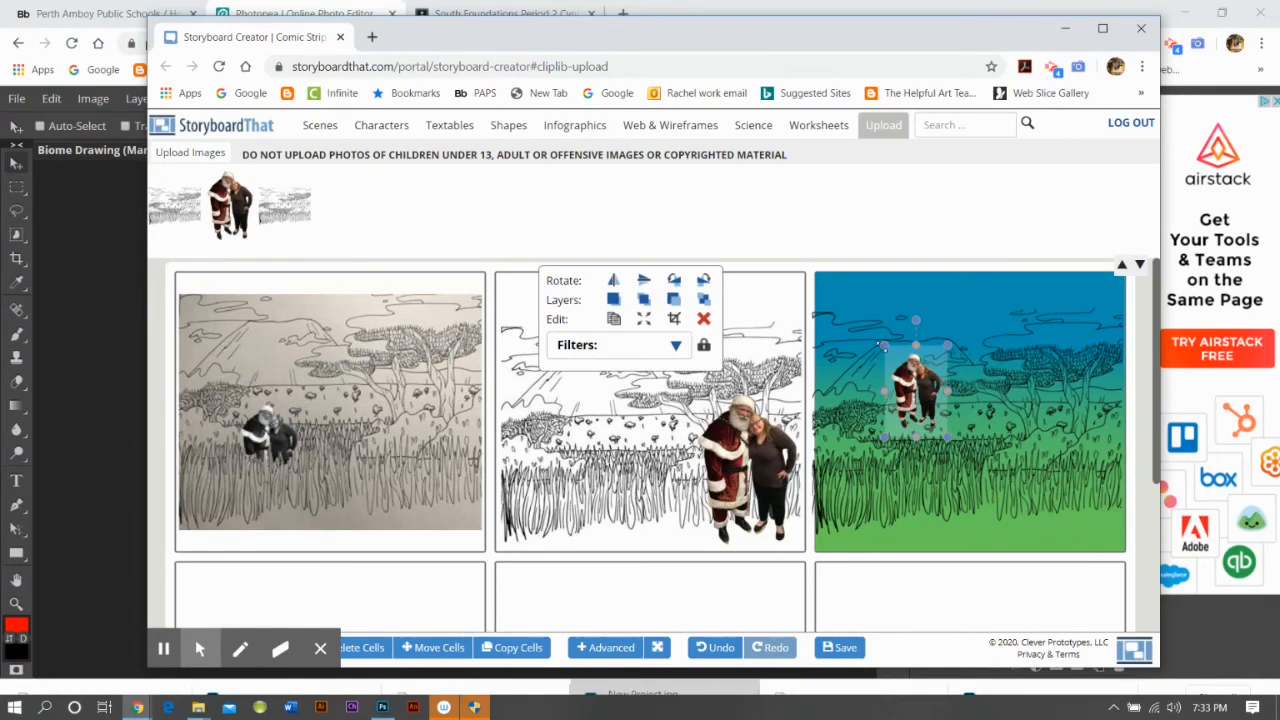
left_click_drag(885, 346, 975, 416)
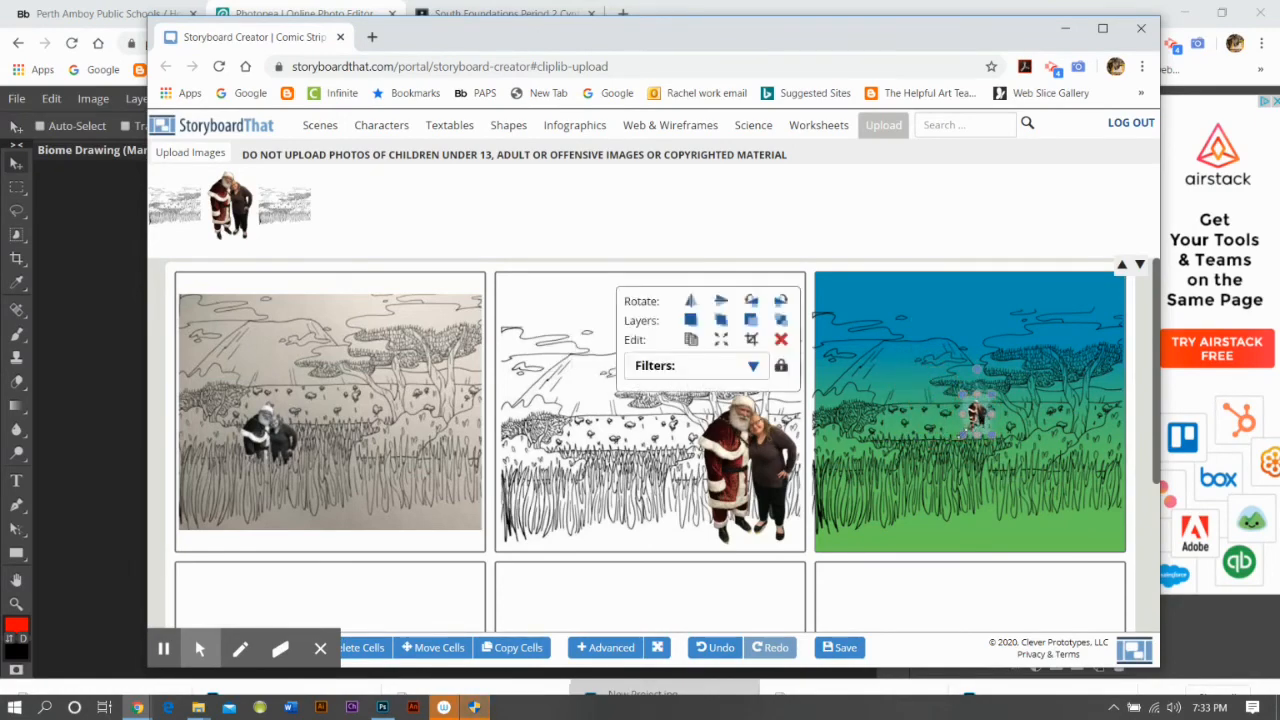
left_click(1006, 538)
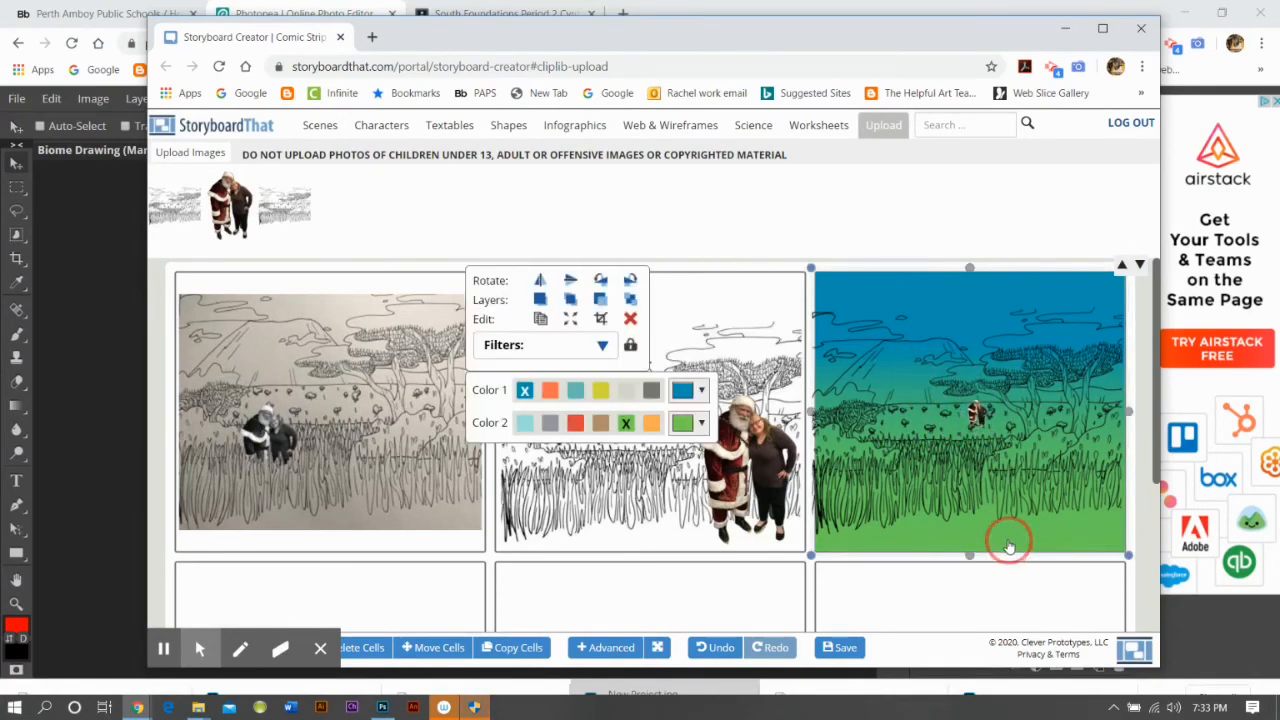
Save the storyboard with the title "Santa goes exploring" and bring the saved storyboard's options into view.
left_click(843, 652)
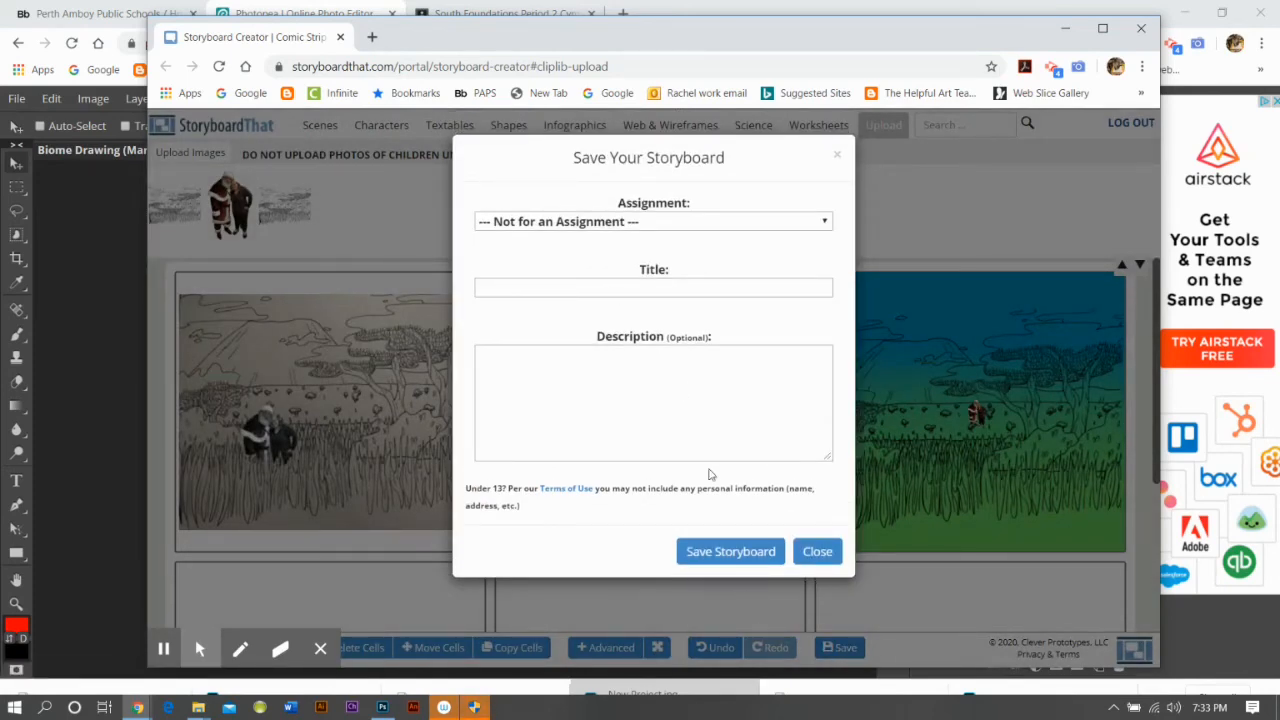
left_click(609, 287)
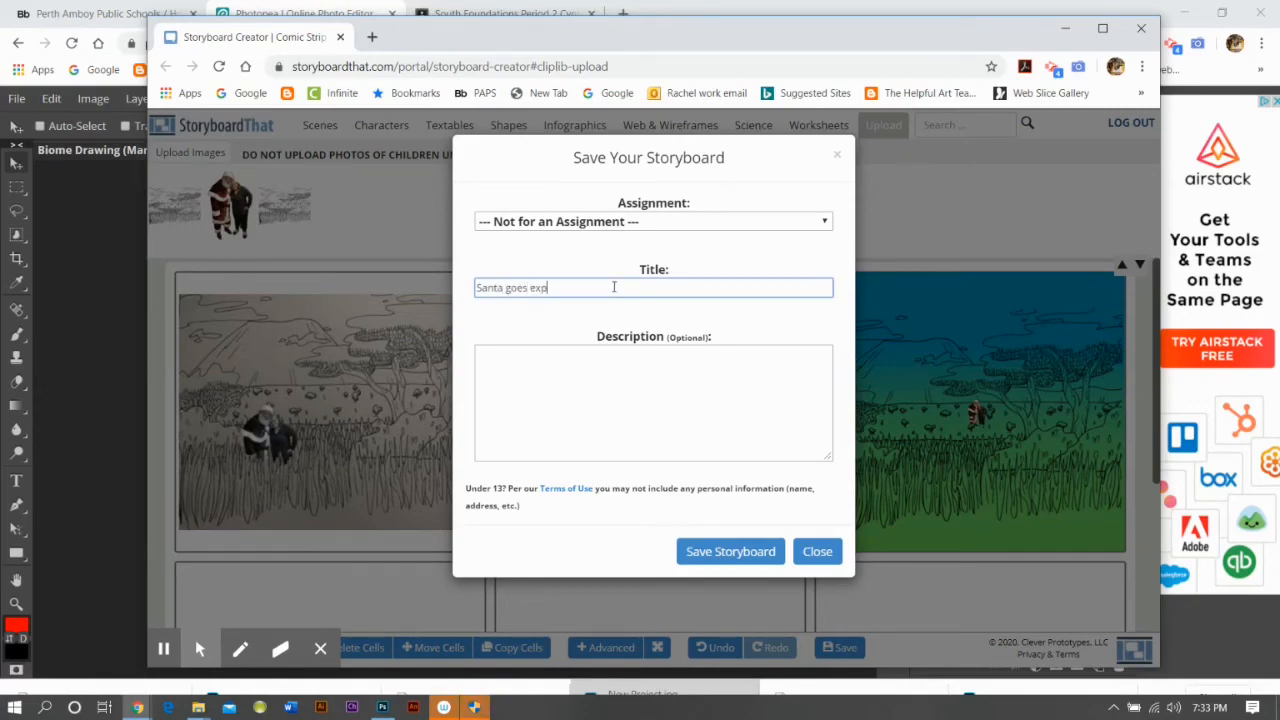
left_click(729, 551)
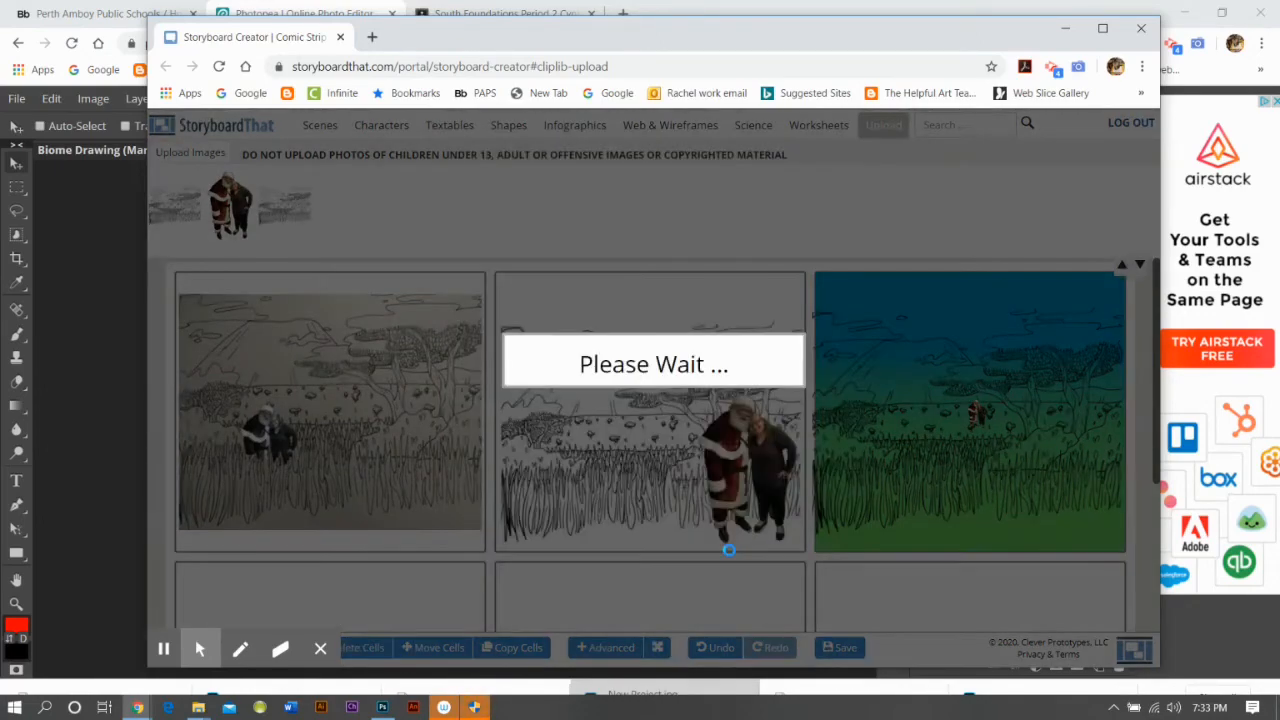
scroll(730, 556, "down", 5)
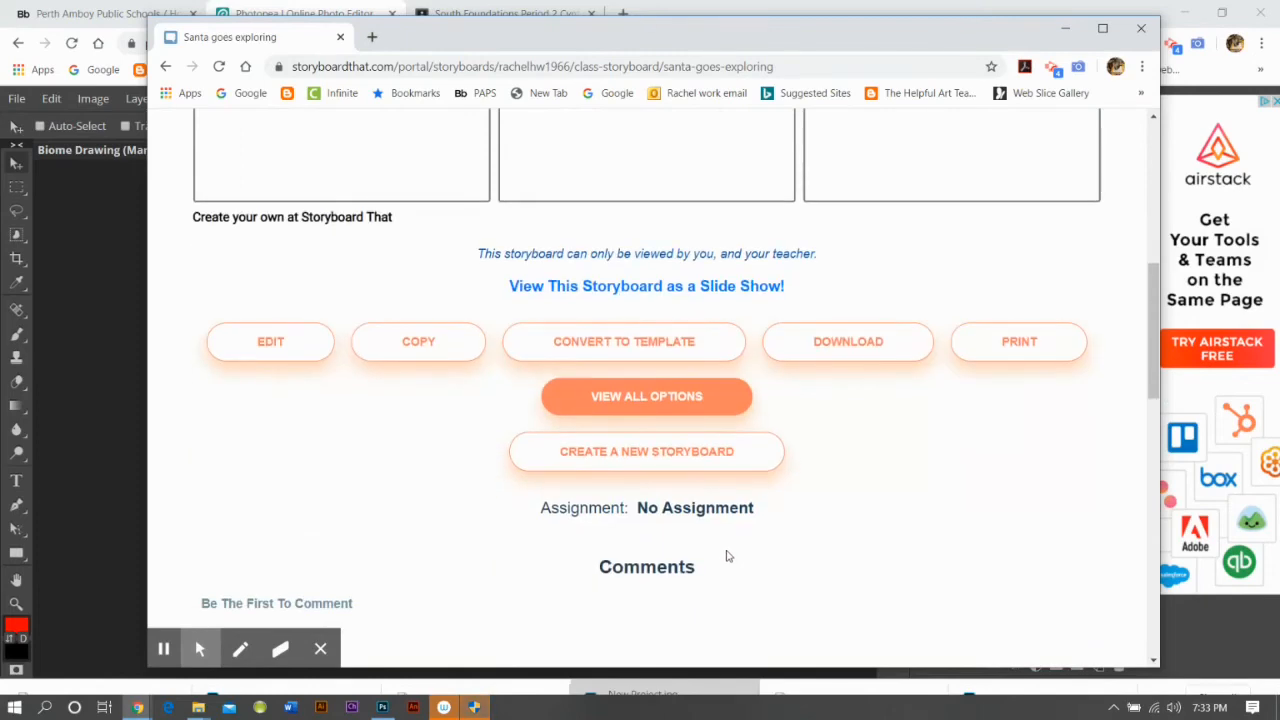